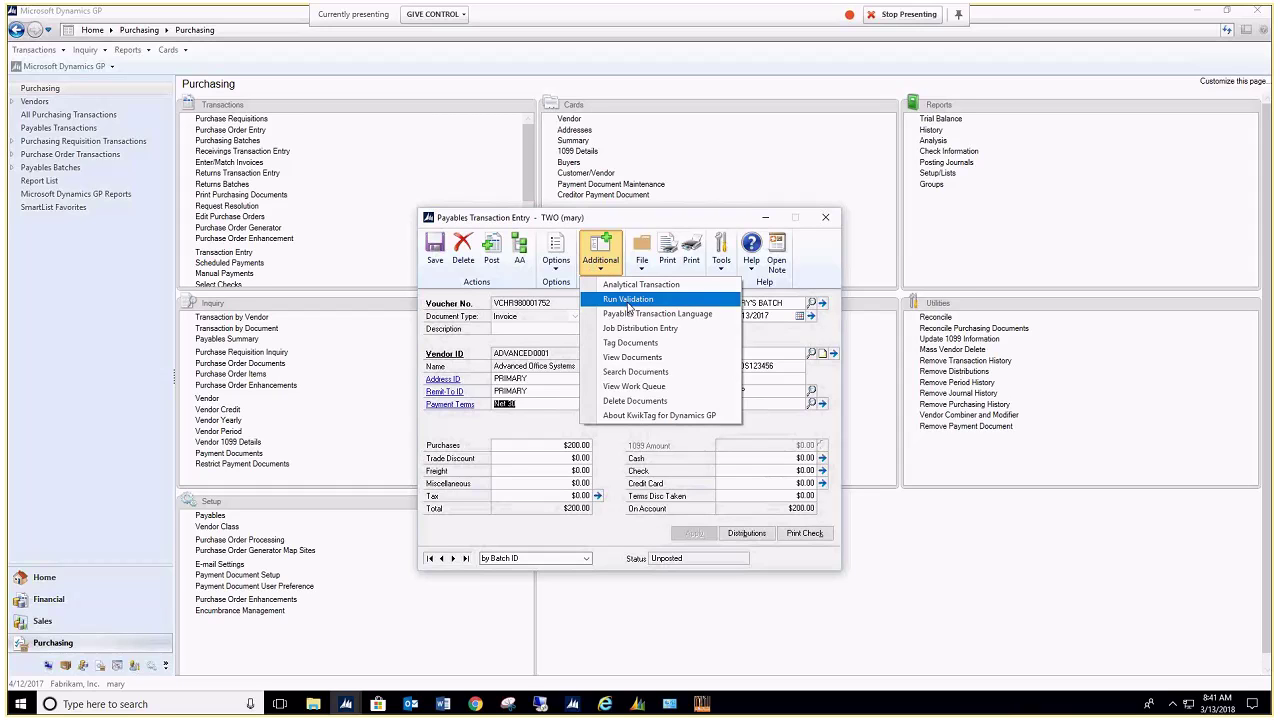
pyautogui.click(685, 434)
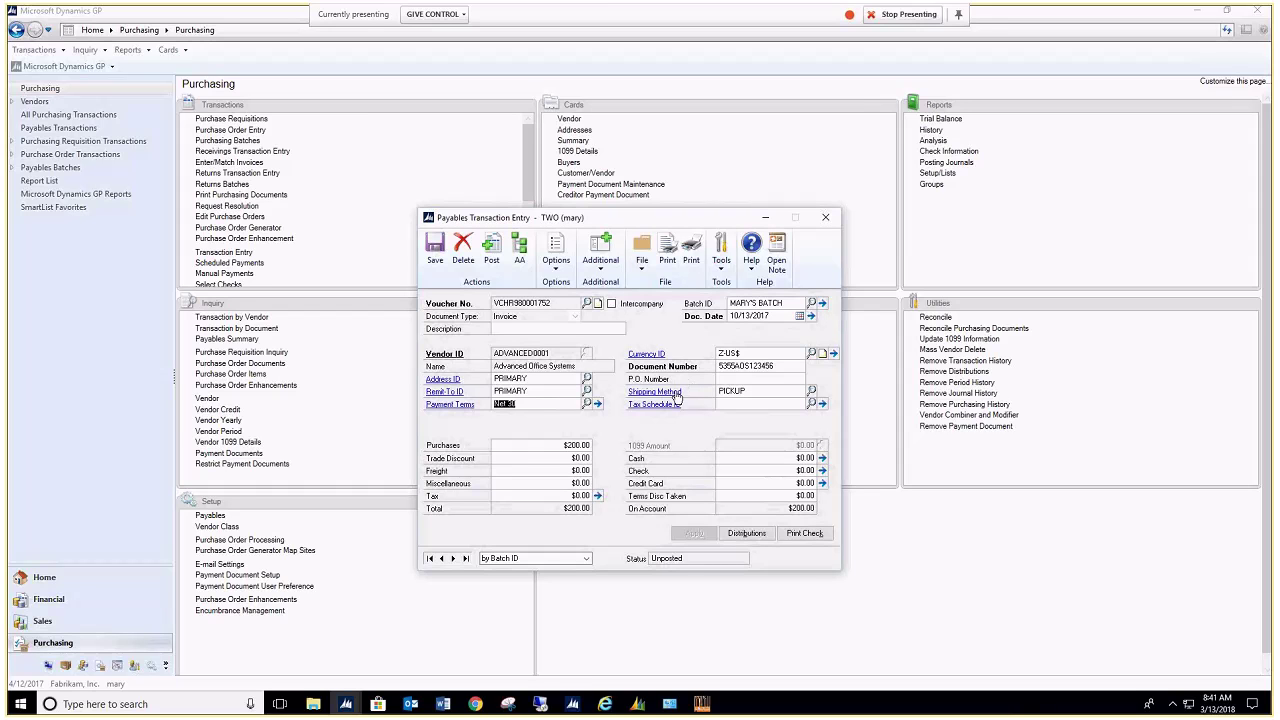
pyautogui.click(745, 535)
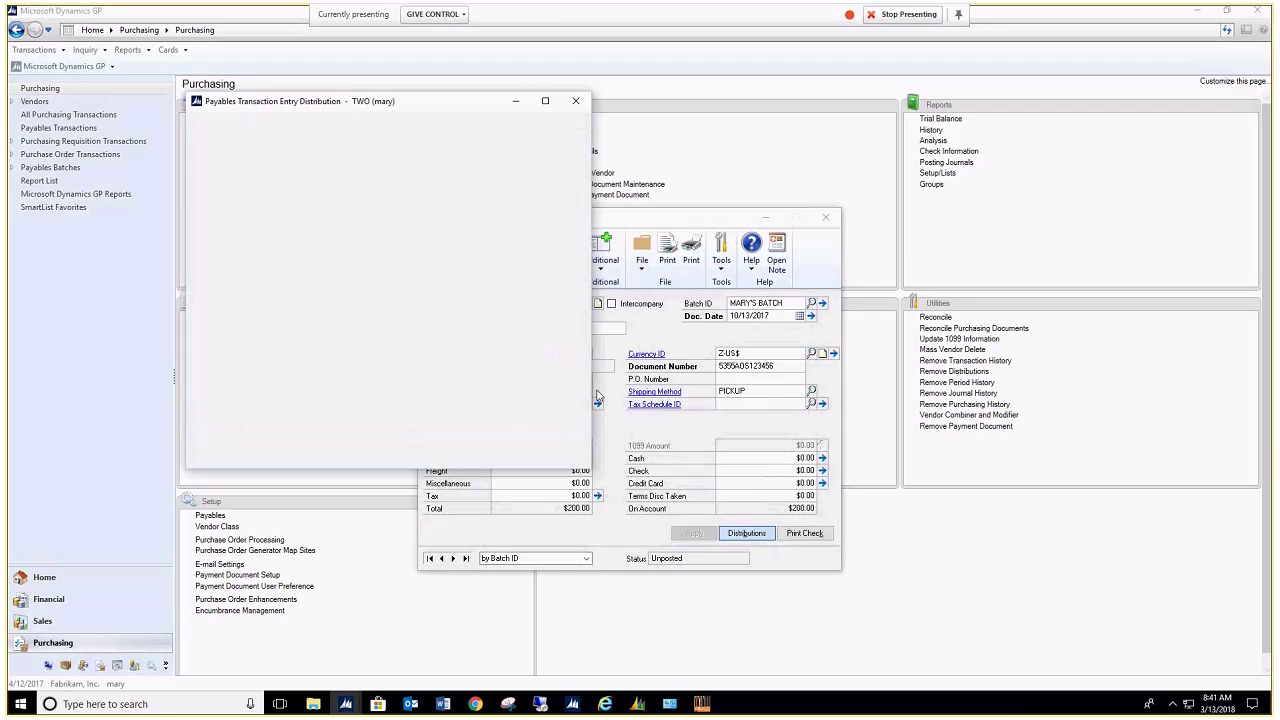
pyautogui.click(575, 104)
pyautogui.click(600, 250)
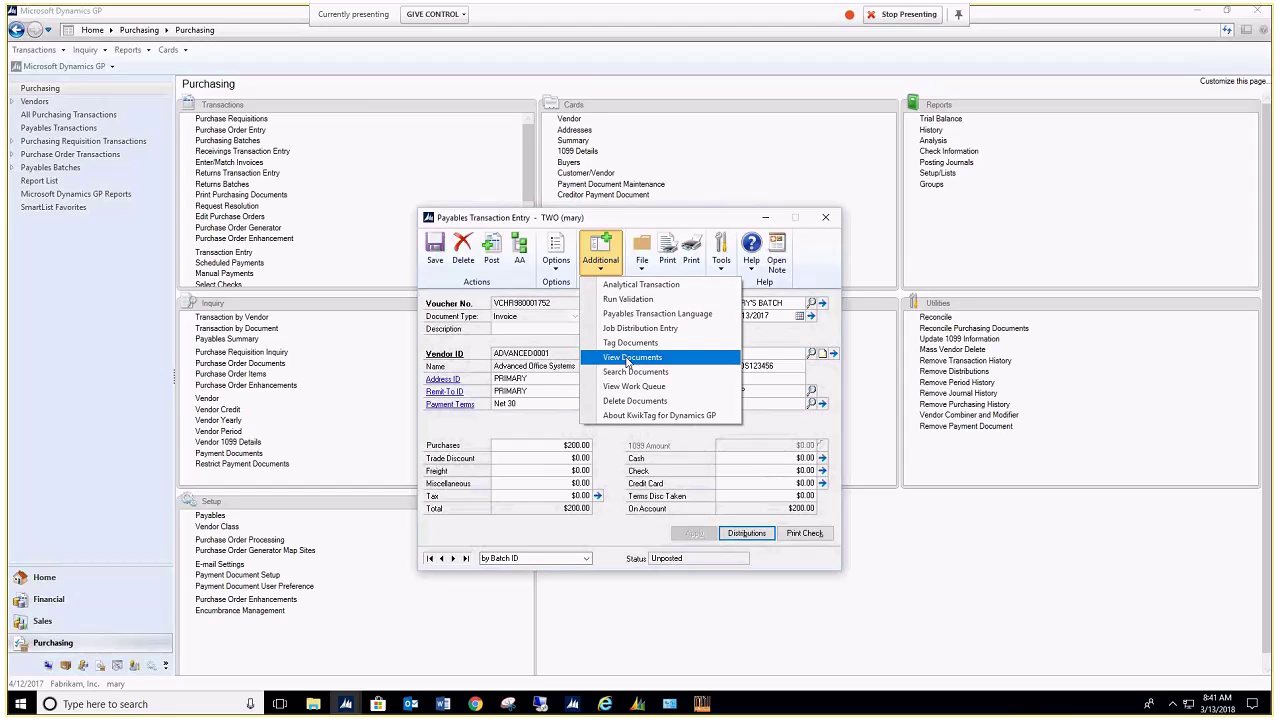
pyautogui.click(626, 358)
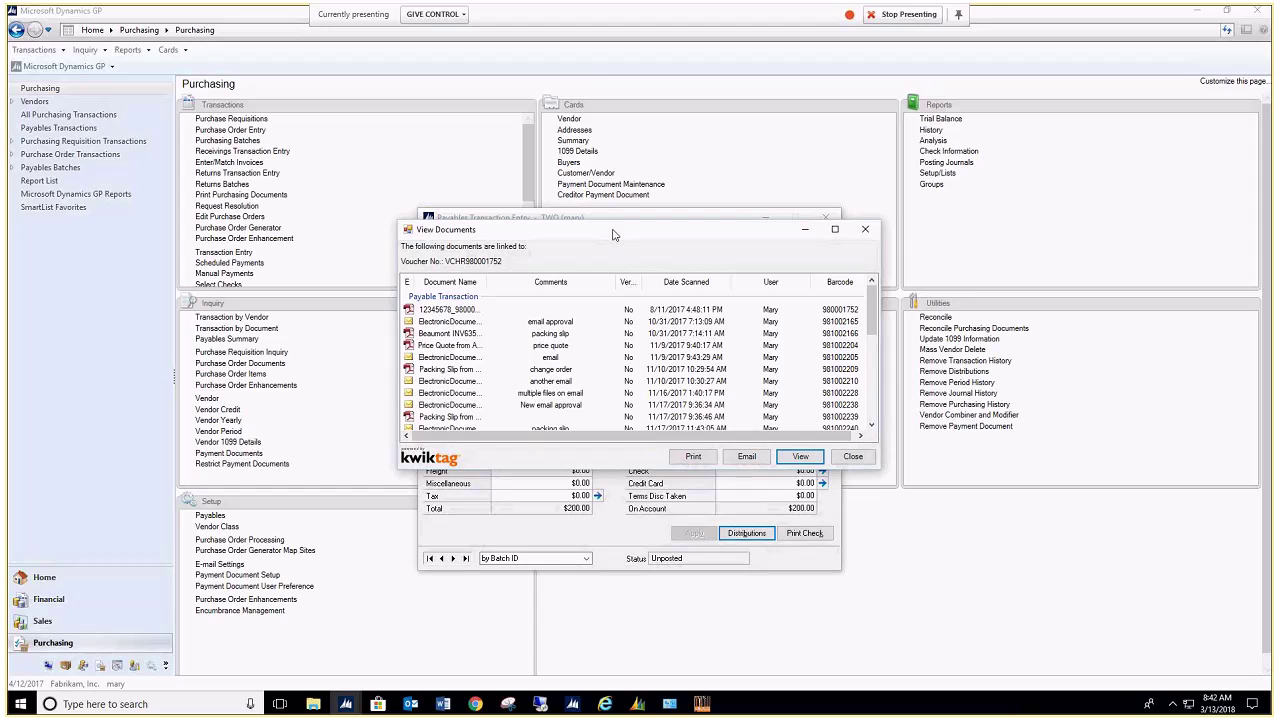
pyautogui.moveTo(613, 234); pyautogui.dragTo(786, 275)
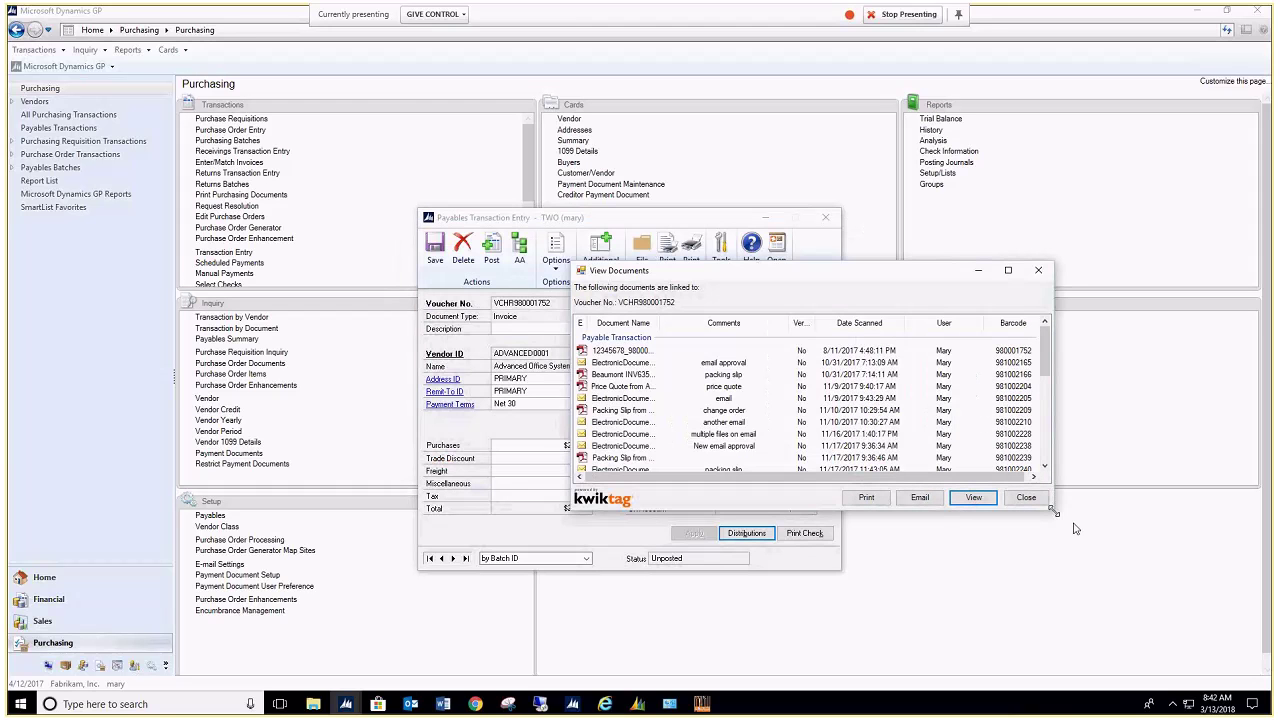
pyautogui.moveTo(1063, 526); pyautogui.dragTo(1156, 686)
pyautogui.moveTo(950, 274); pyautogui.dragTo(976, 217)
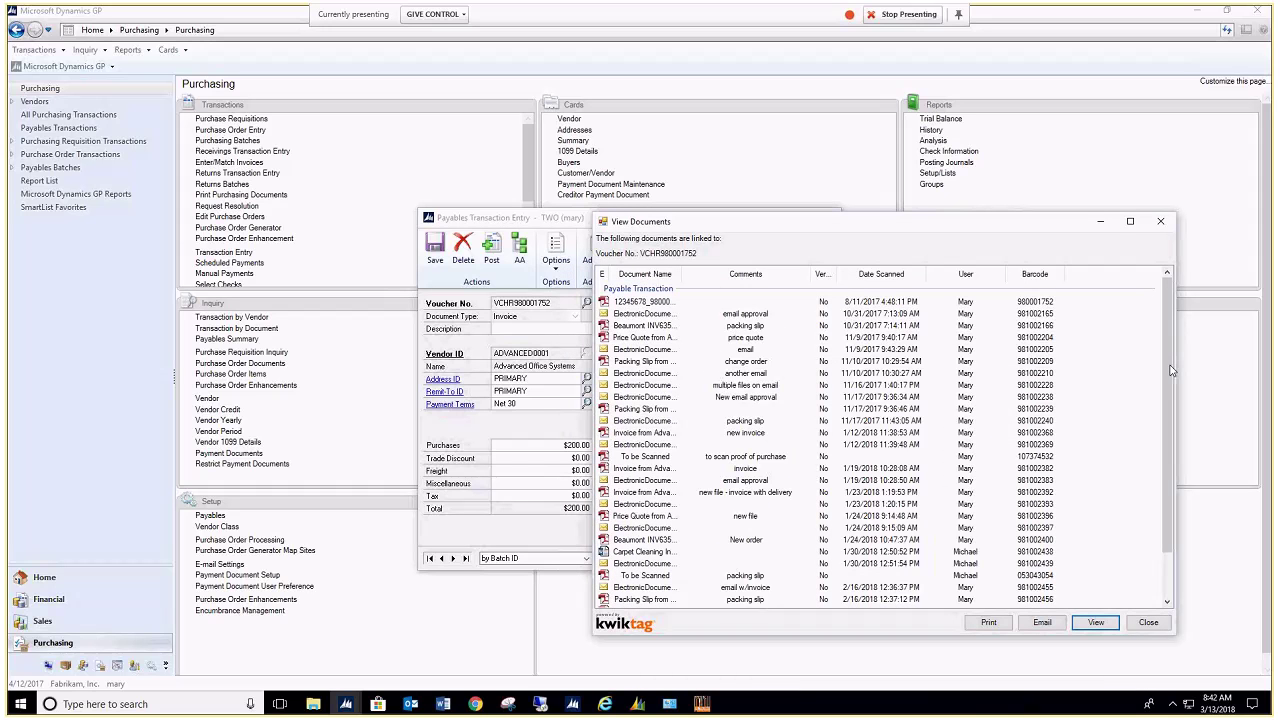
pyautogui.scroll(-2, 1171, 370)
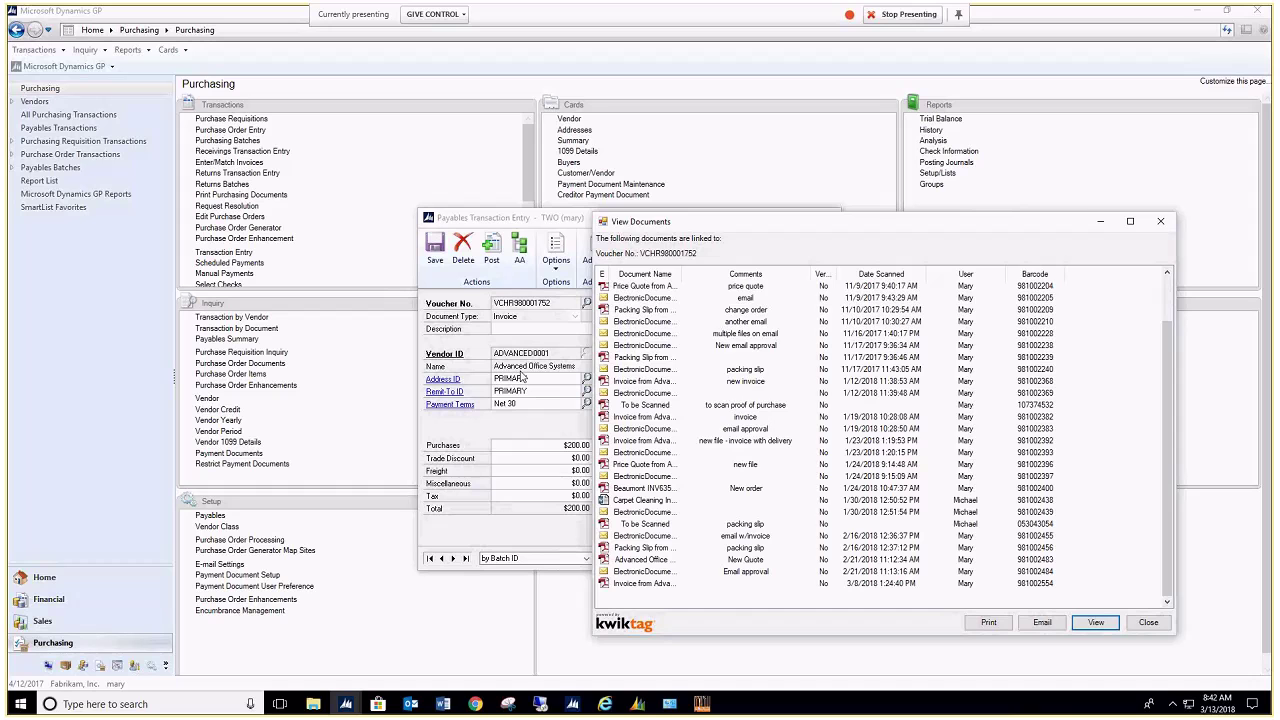
pyautogui.scroll(1, 622, 525)
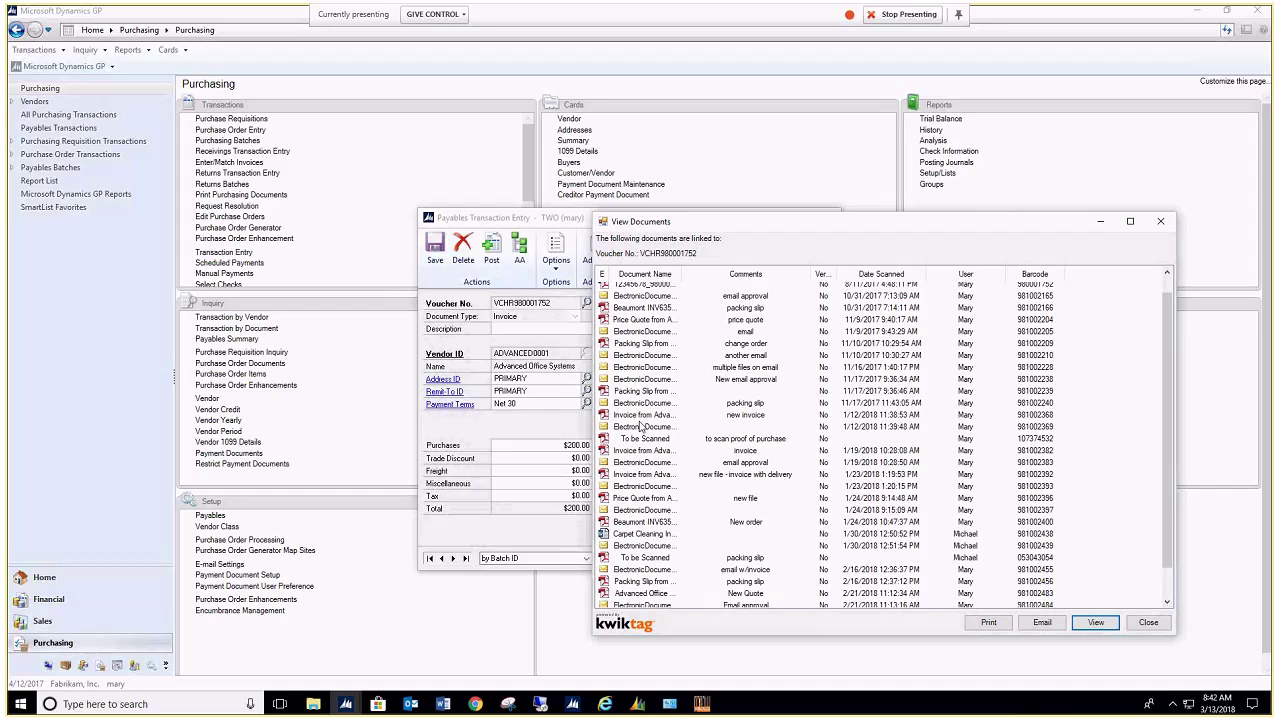
pyautogui.scroll(1, 641, 410)
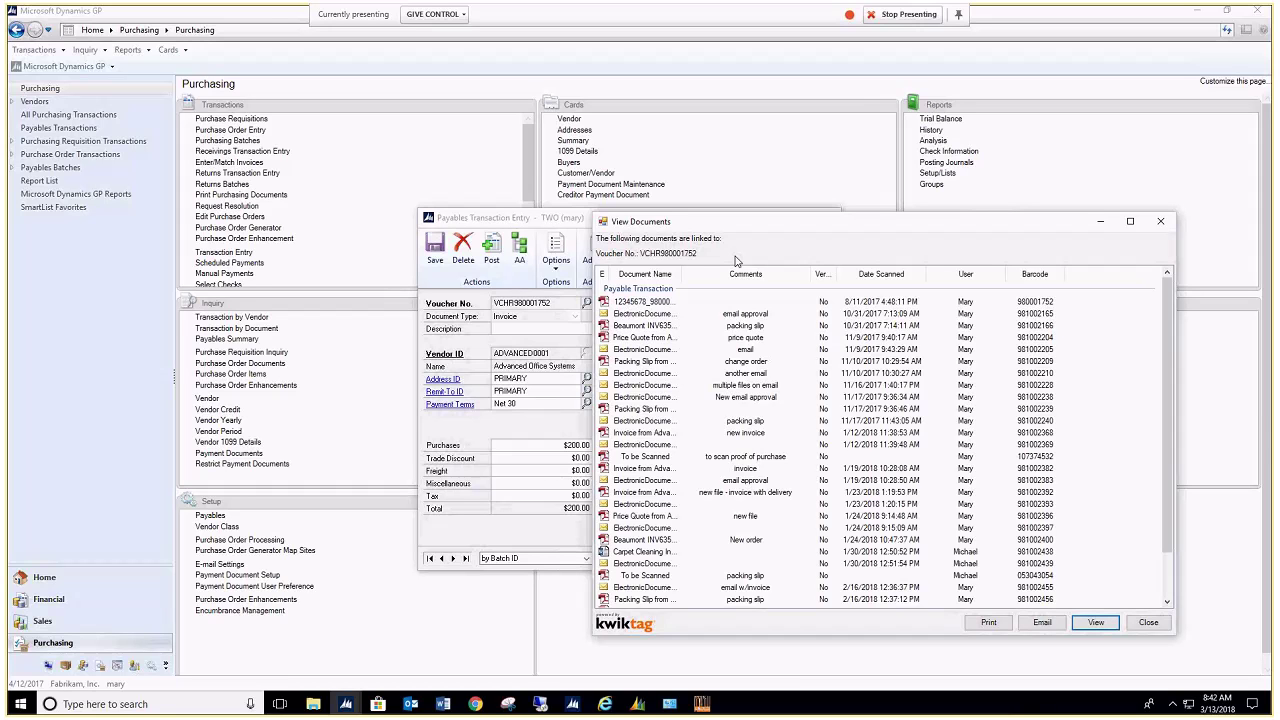
pyautogui.scroll(-2, 1165, 491)
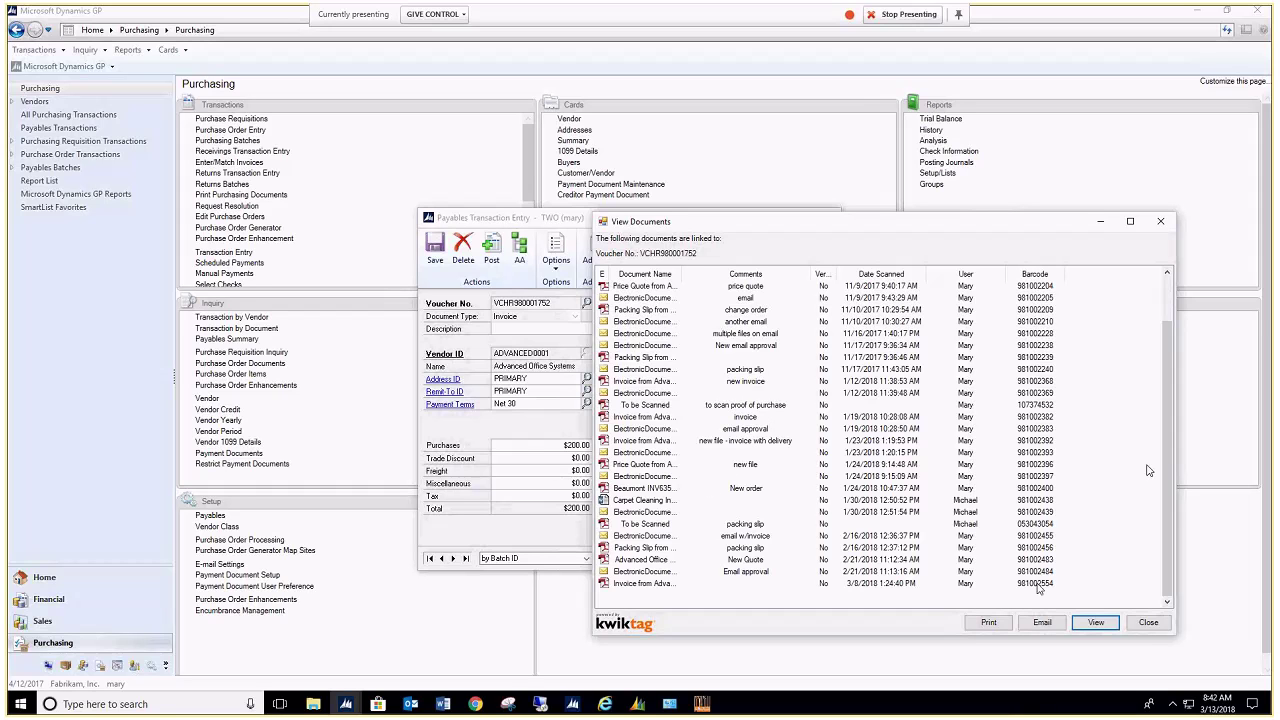
pyautogui.click(1148, 622)
pyautogui.click(600, 258)
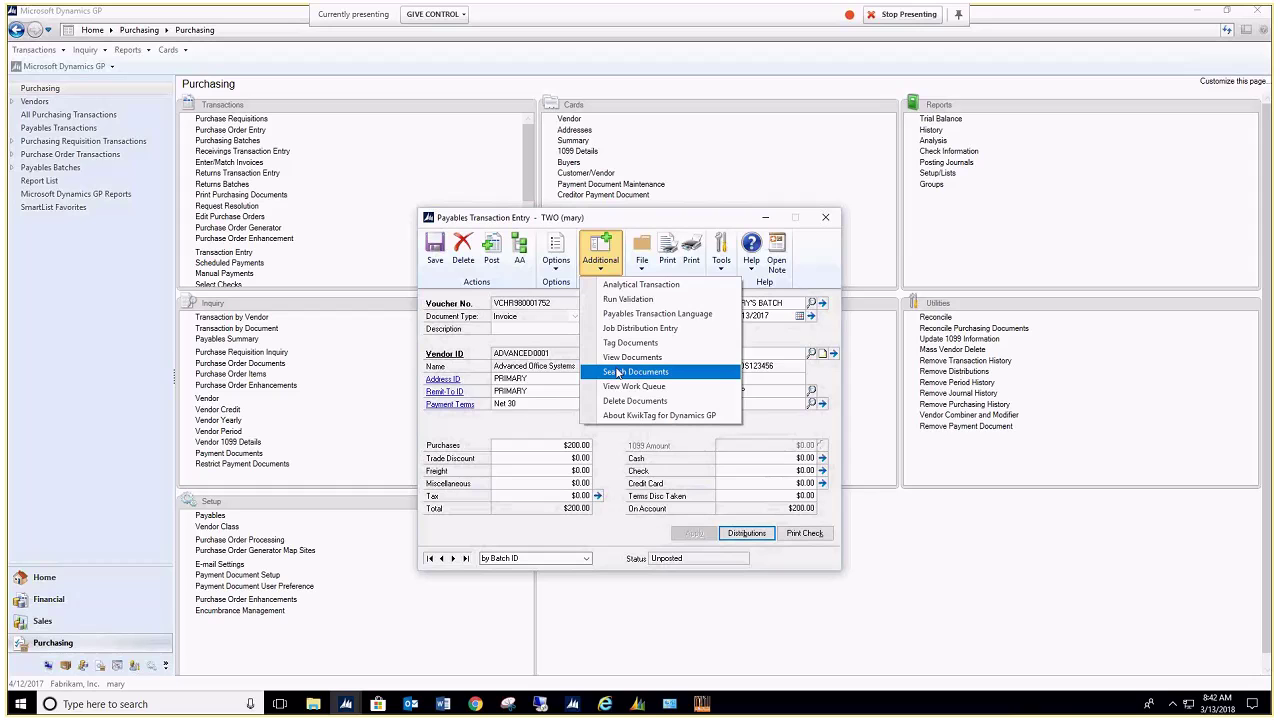
# Step: Open the ElectronicDocument email from the linked documents, view its Graphic Design Institute invoice PDF, then close both
pyautogui.click(617, 371)
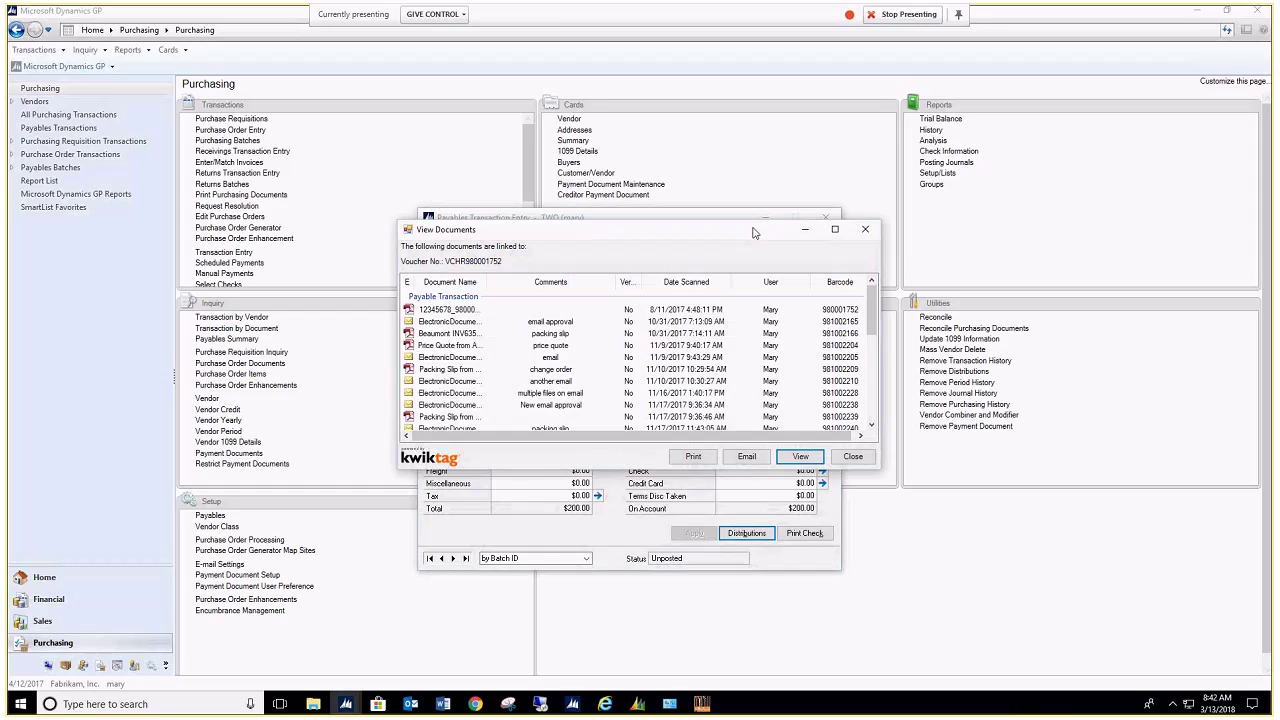
pyautogui.moveTo(754, 232); pyautogui.dragTo(1002, 202)
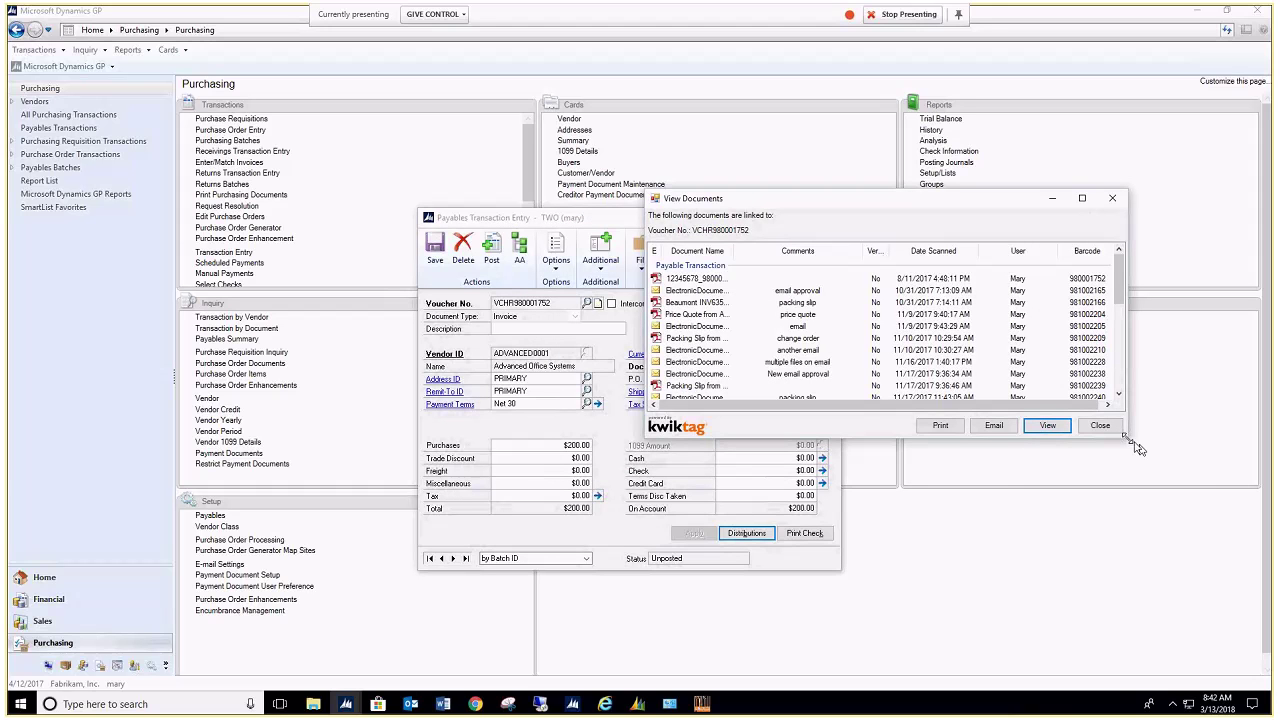
pyautogui.moveTo(1137, 449); pyautogui.dragTo(1198, 650)
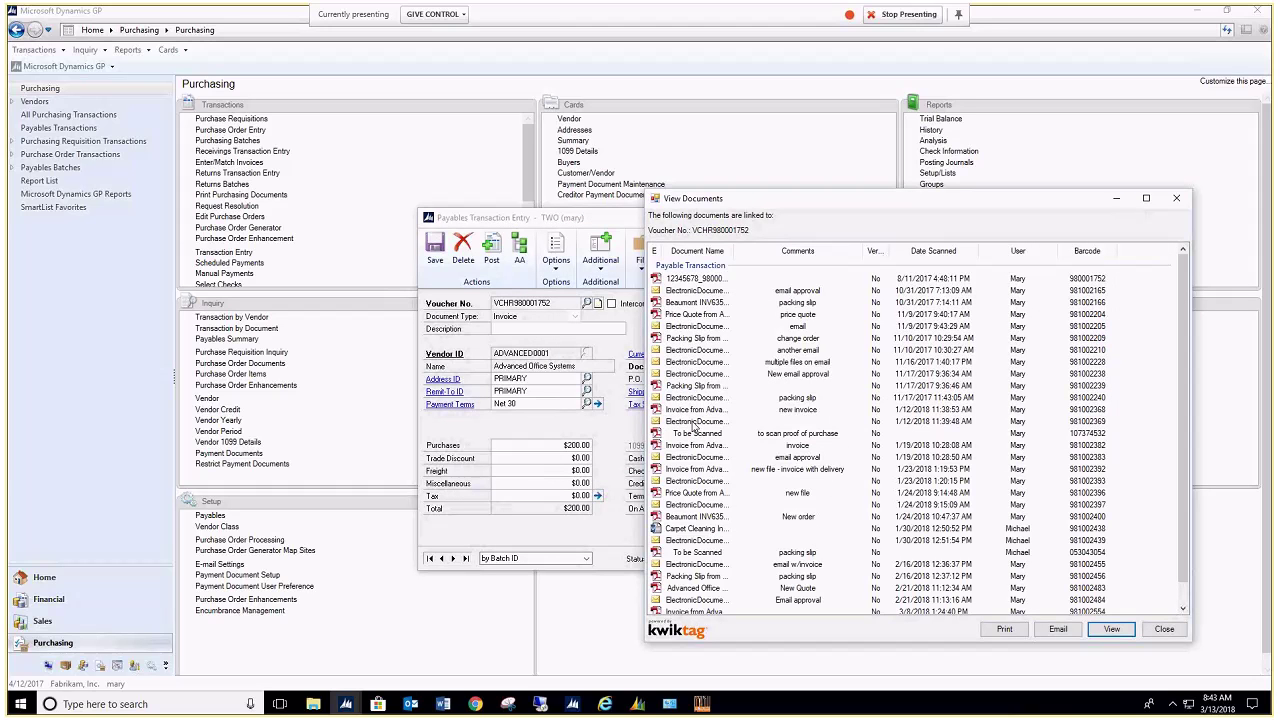
pyautogui.click(692, 424)
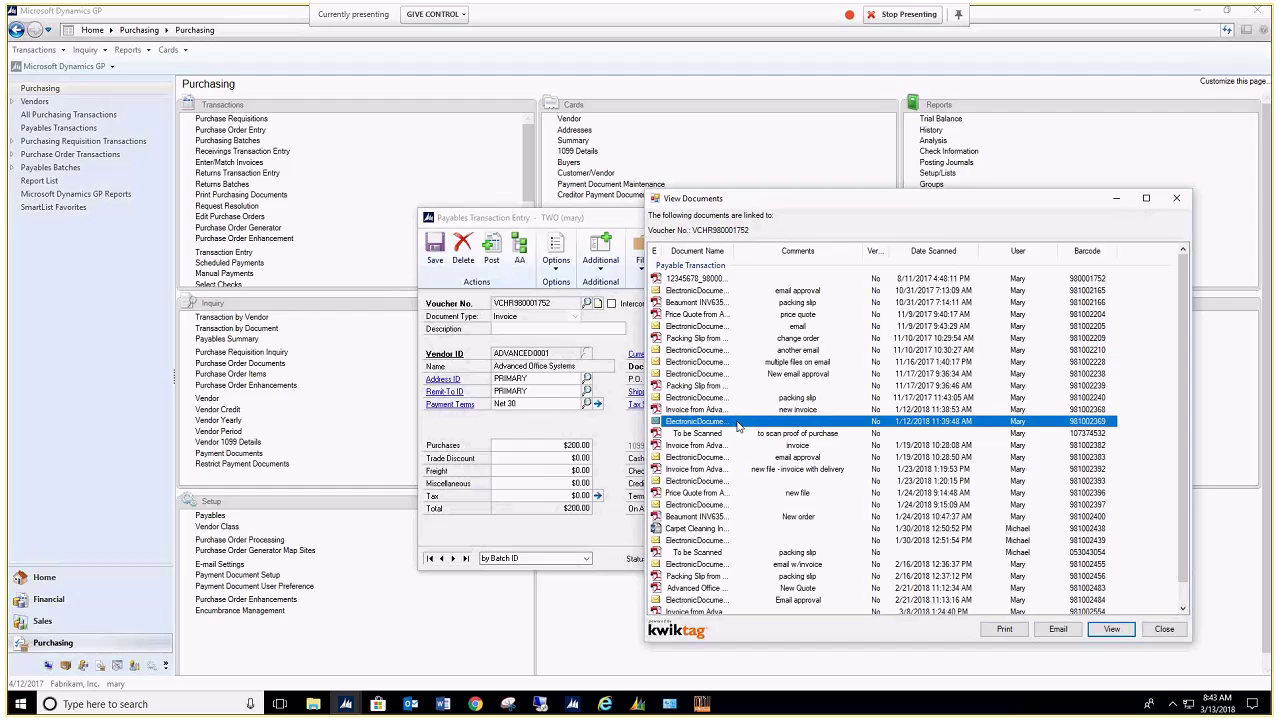
pyautogui.doubleClick(738, 427)
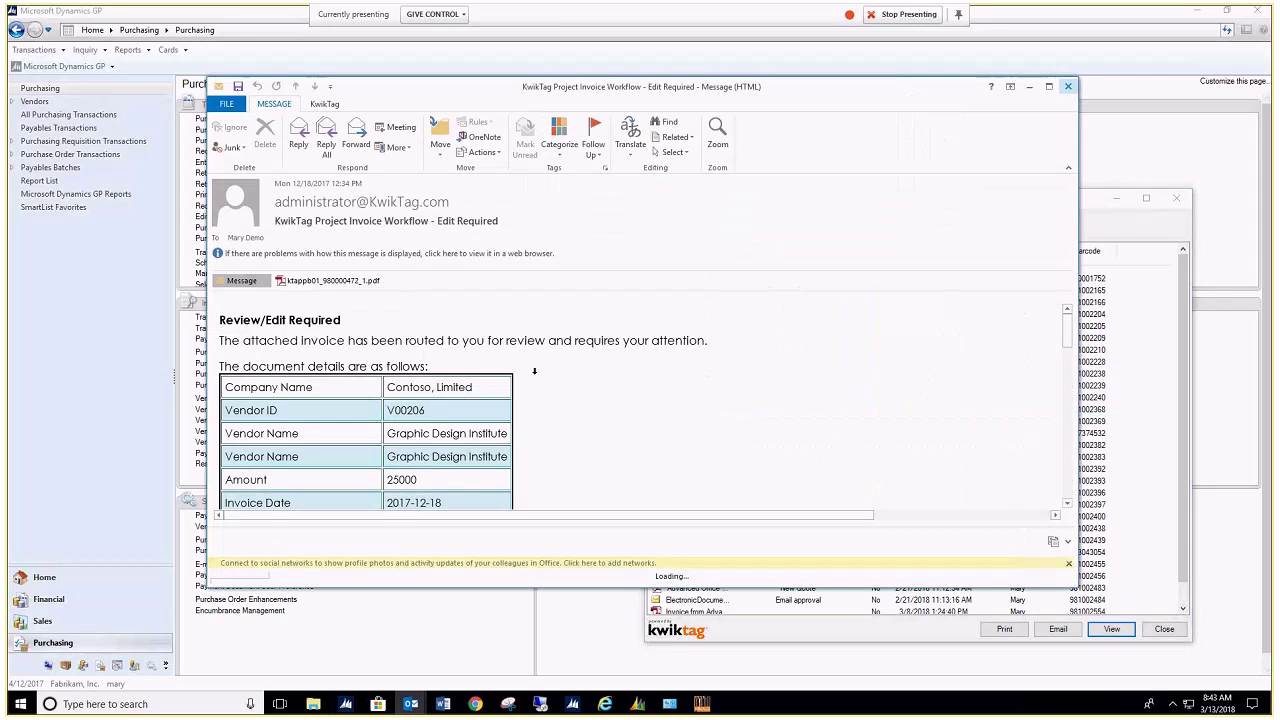
pyautogui.doubleClick(338, 281)
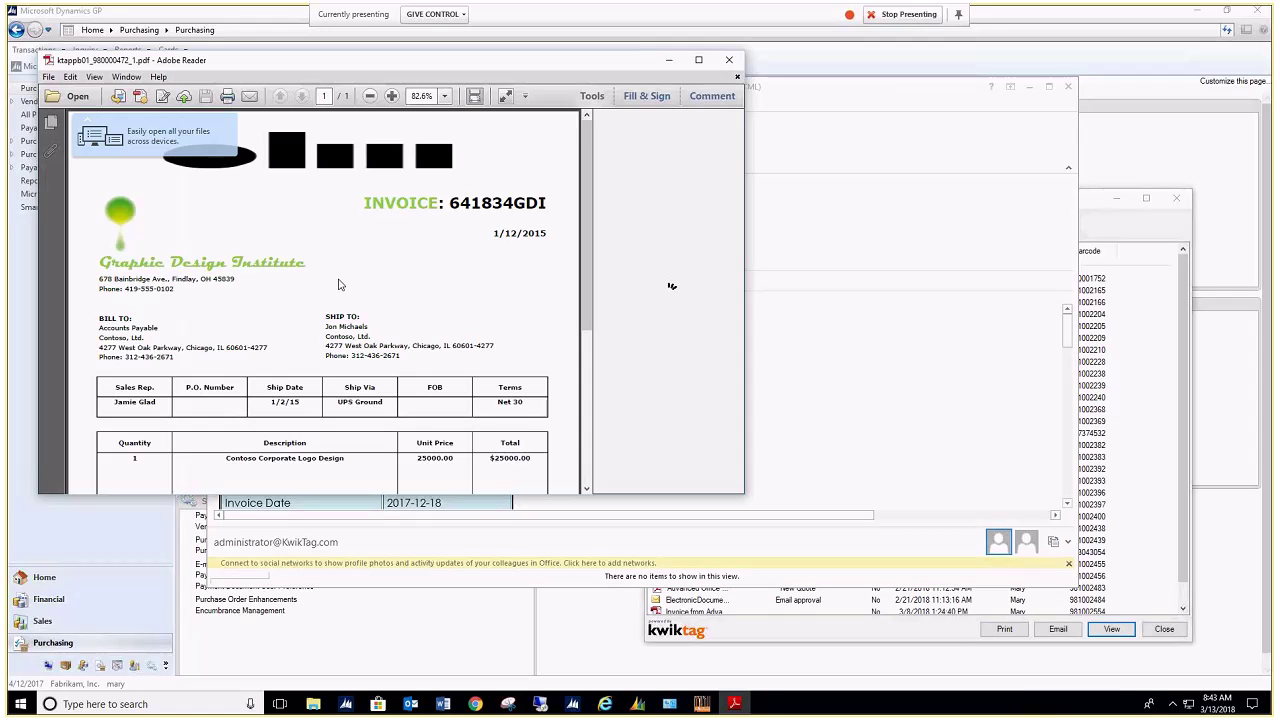
pyautogui.click(731, 61)
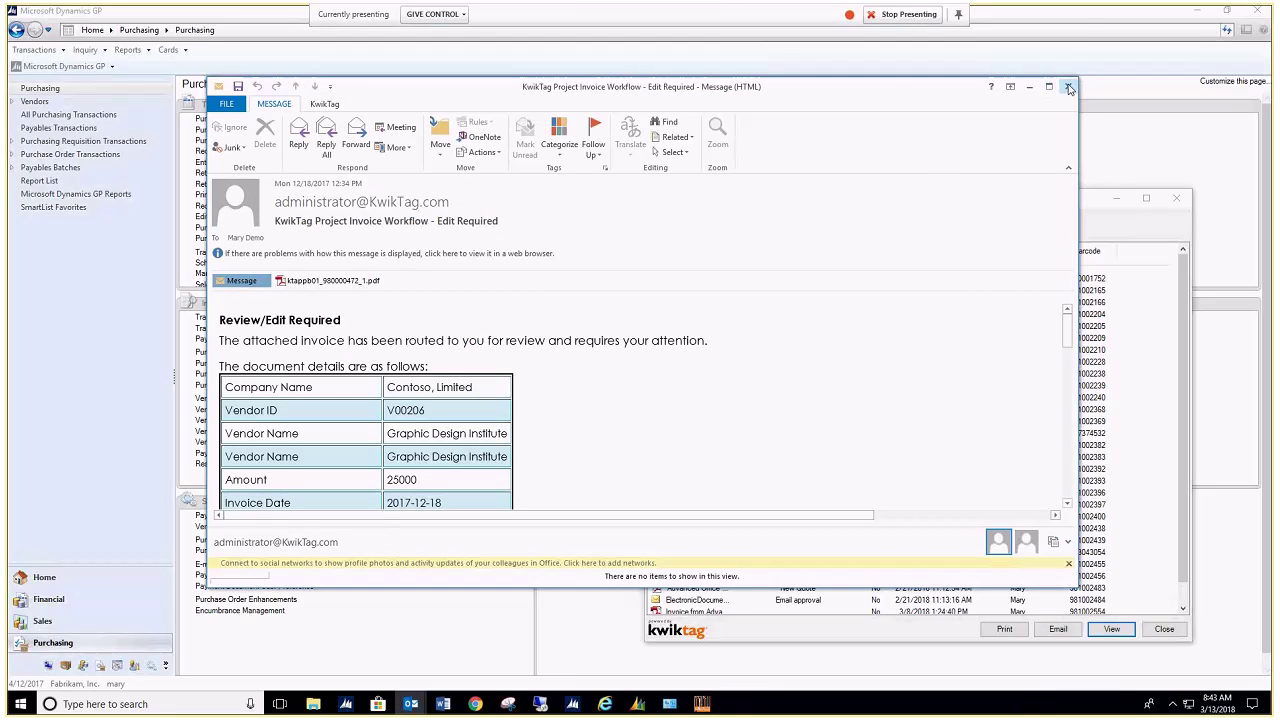
pyautogui.click(1068, 87)
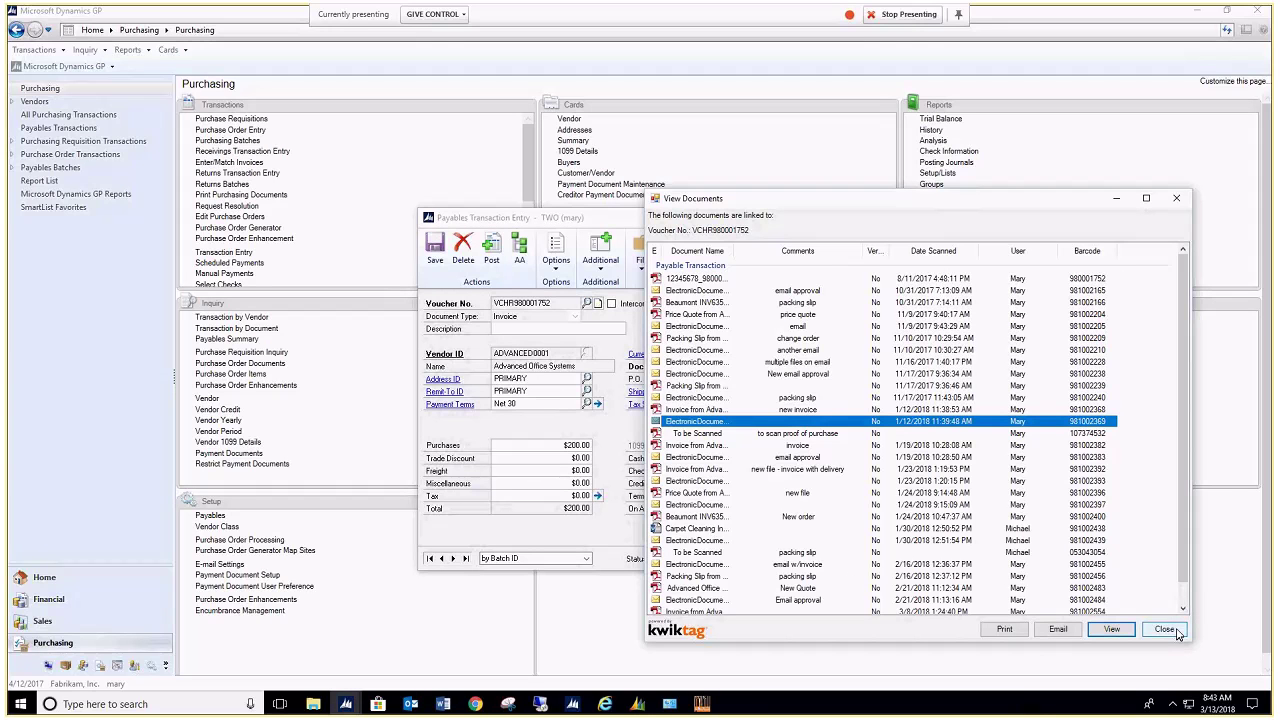
# Step: Select the invoice document scanned 1/19/2018 and start emailing it
pyautogui.click(691, 438)
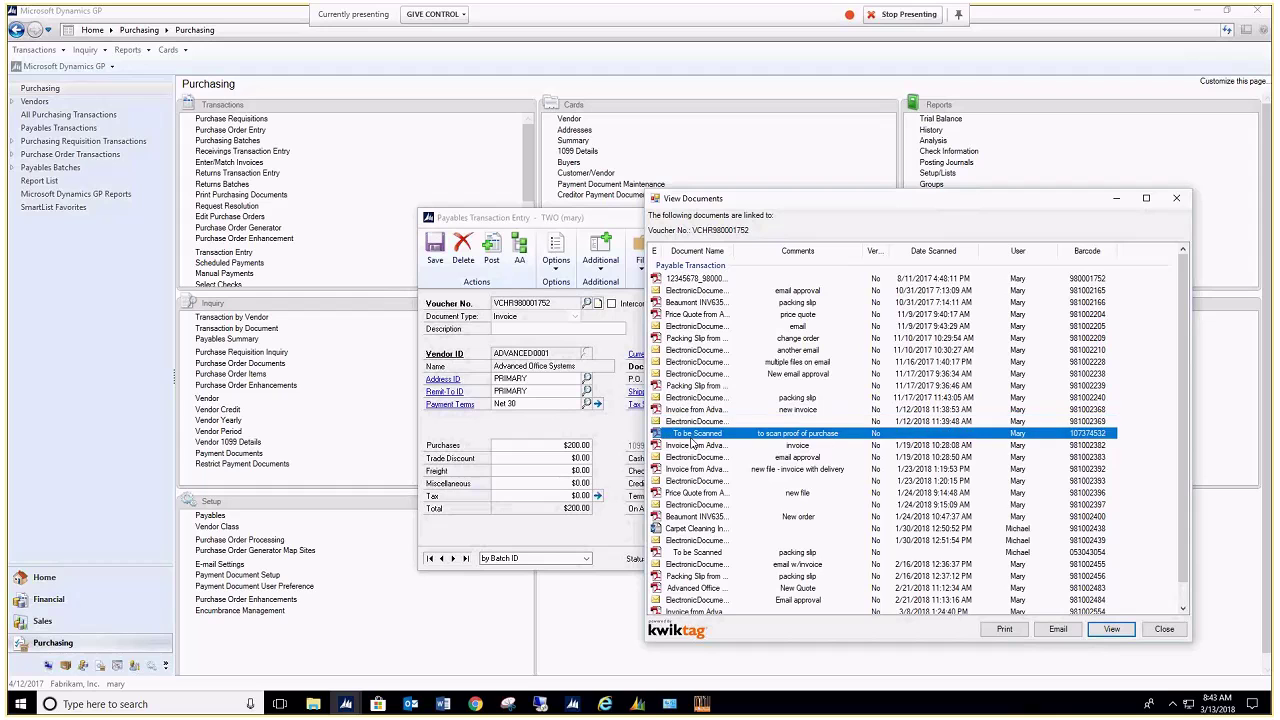
pyautogui.click(693, 447)
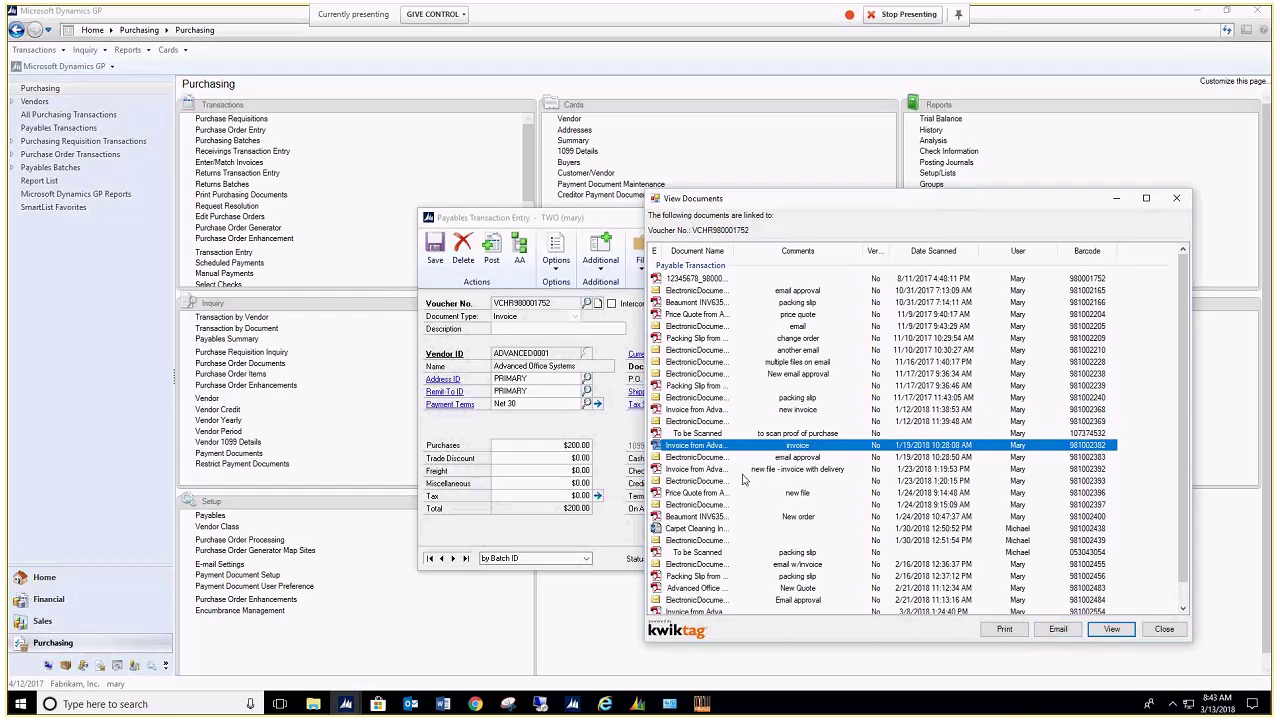
pyautogui.click(1057, 631)
# Step: Open KwikTag Global Search with the term Tablet, searching Document Content
pyautogui.click(1168, 636)
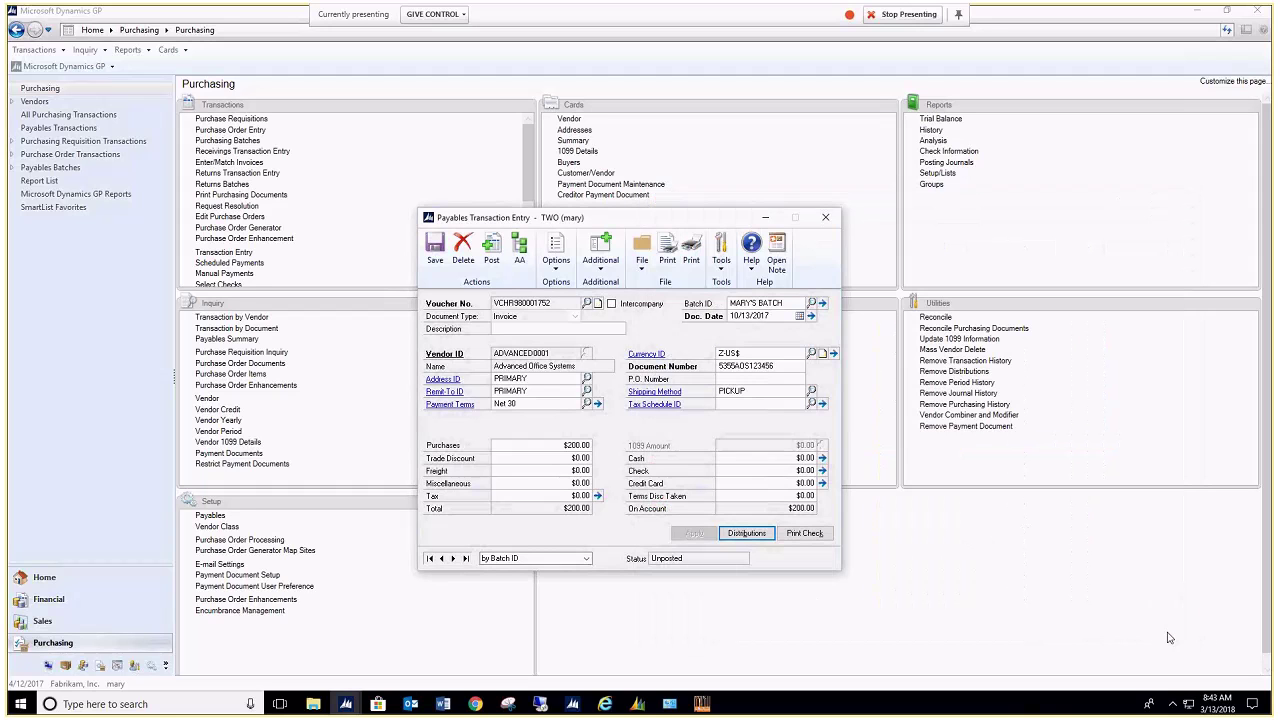
pyautogui.click(602, 262)
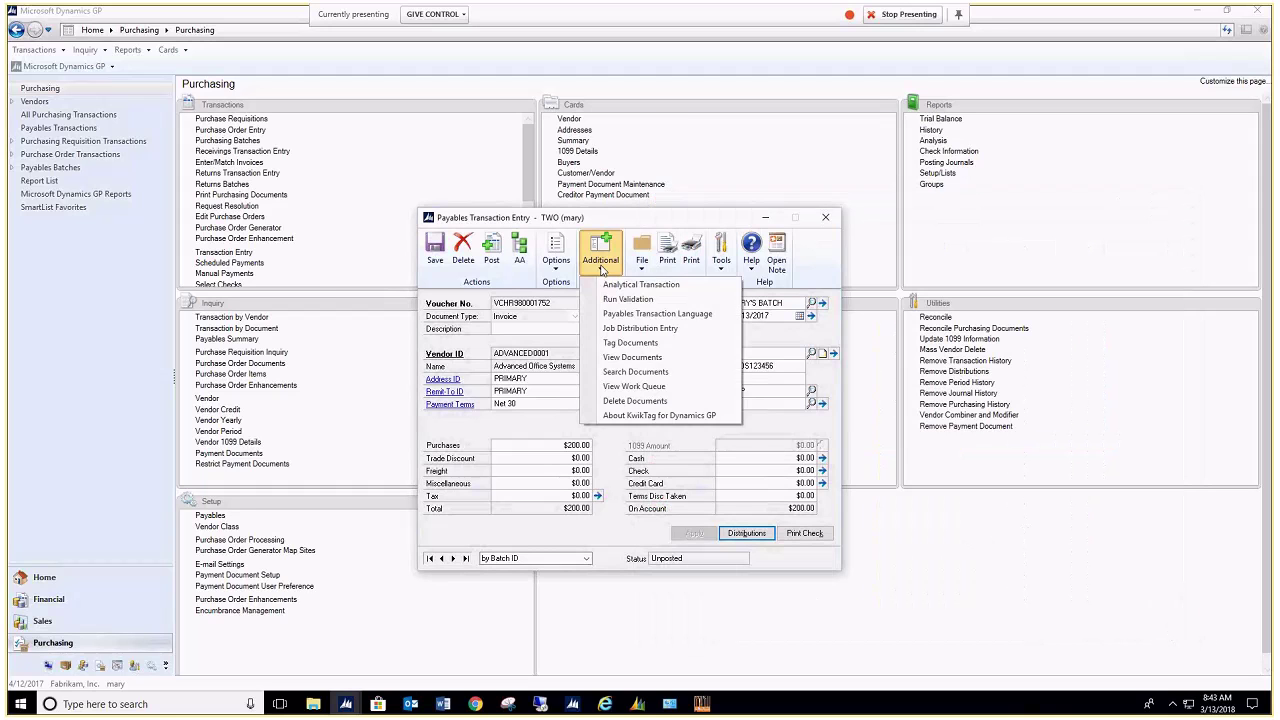
pyautogui.click(622, 372)
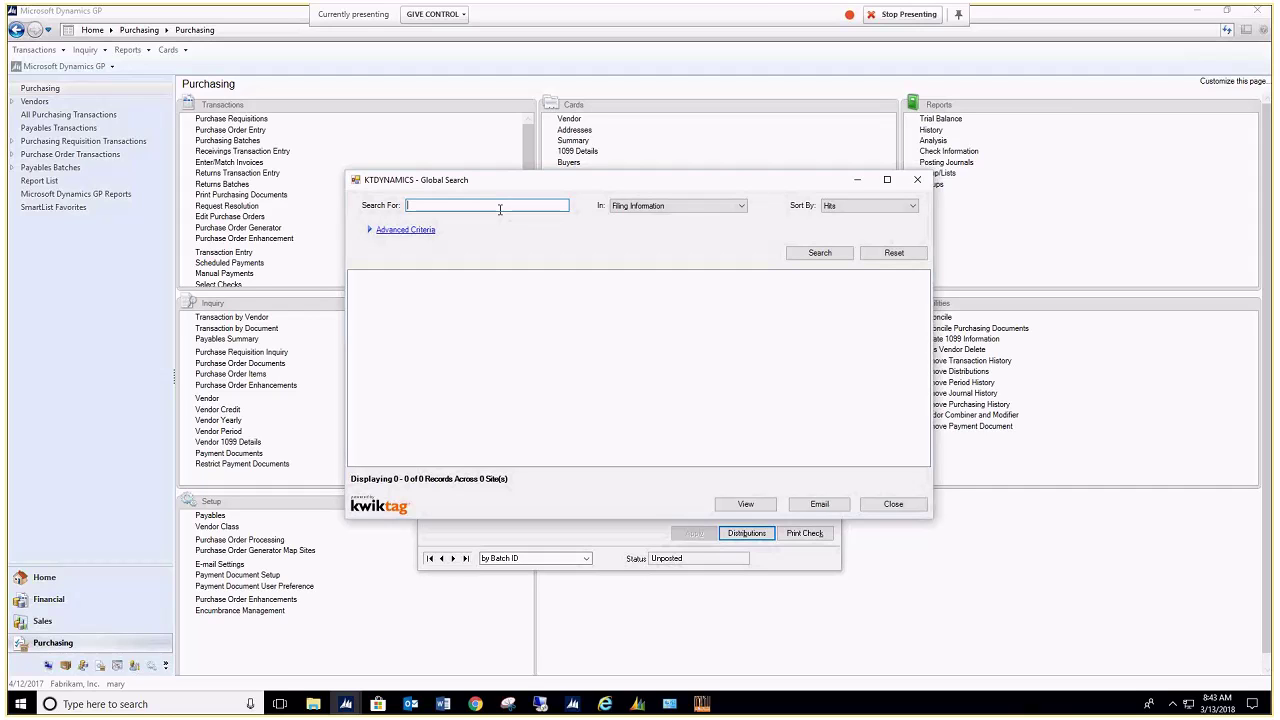
pyautogui.write('Te')
pyautogui.write('blet')
pyautogui.click(742, 208)
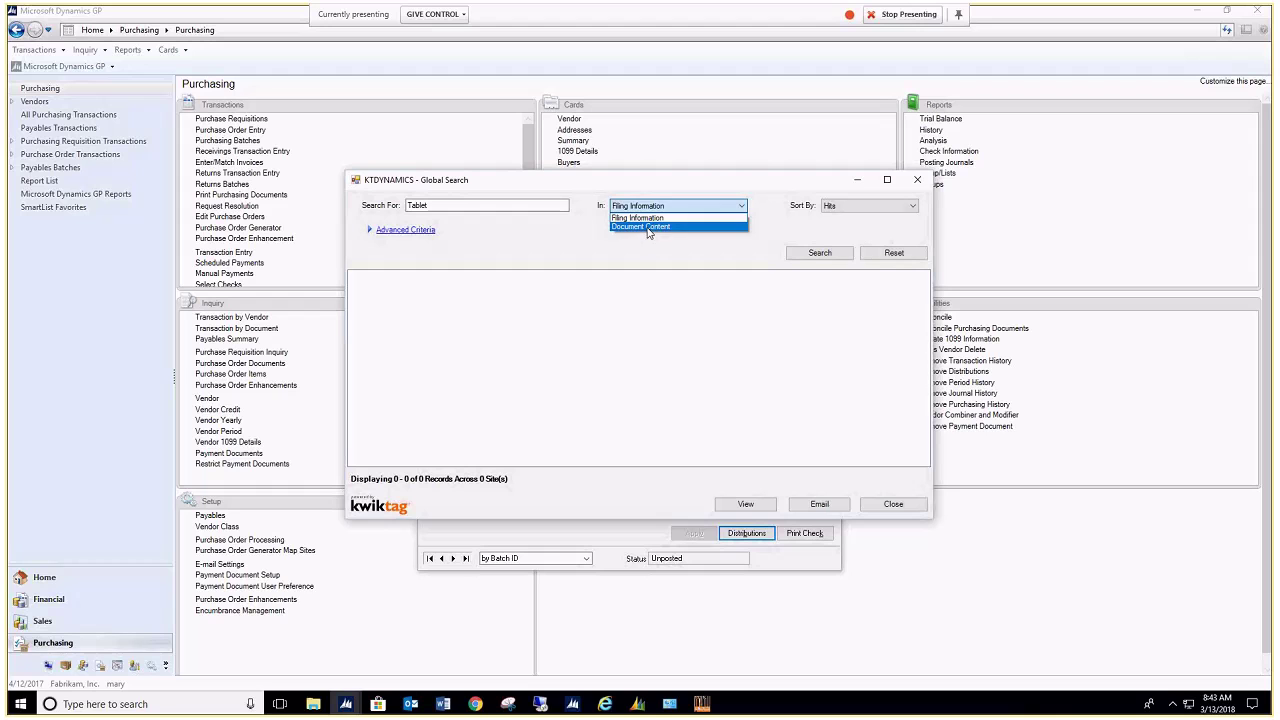
pyautogui.click(647, 228)
# Step: Limit the search to Fabrikam, Inc., filtering by Date Indexed from 1/1/2018
pyautogui.click(393, 234)
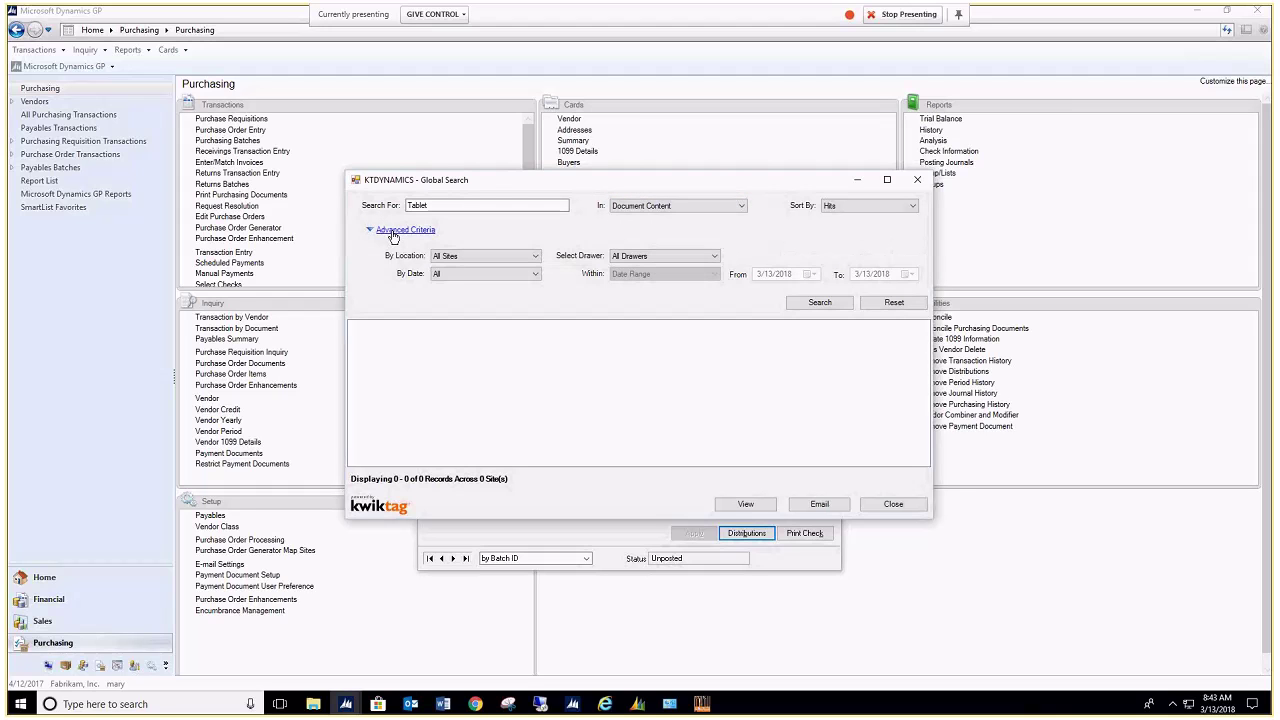
pyautogui.click(536, 257)
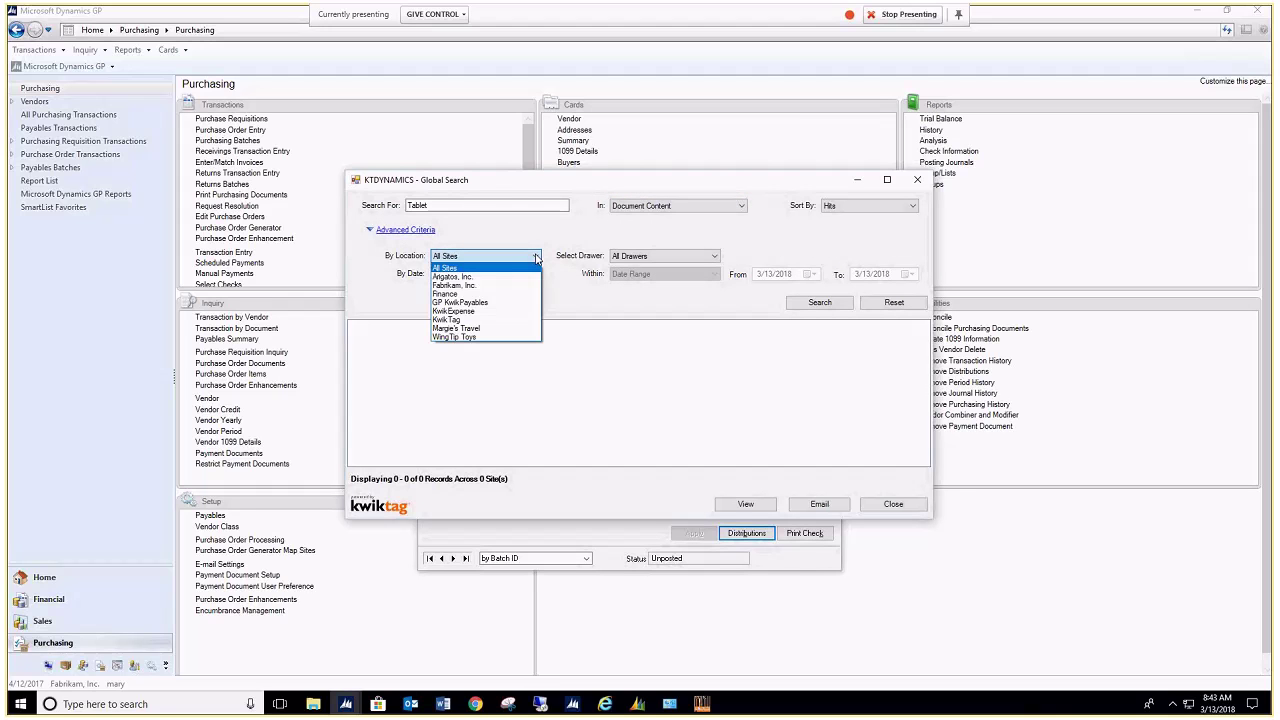
pyautogui.click(506, 285)
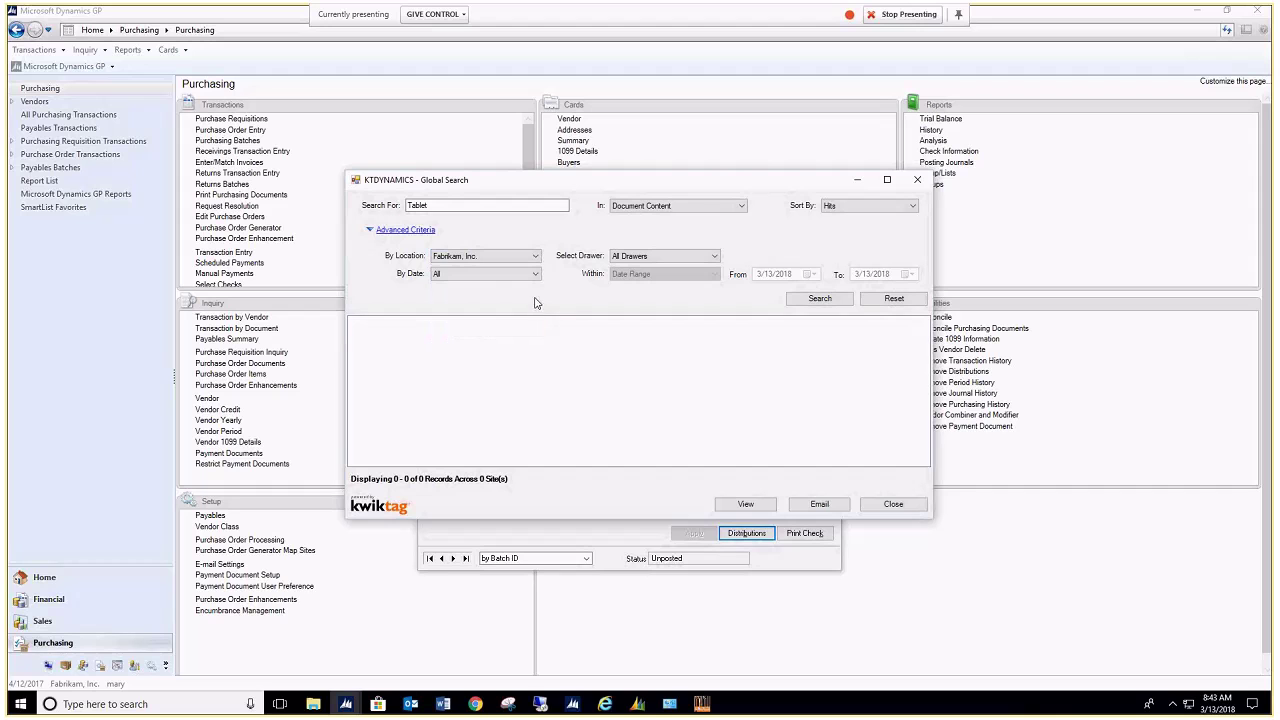
pyautogui.click(537, 274)
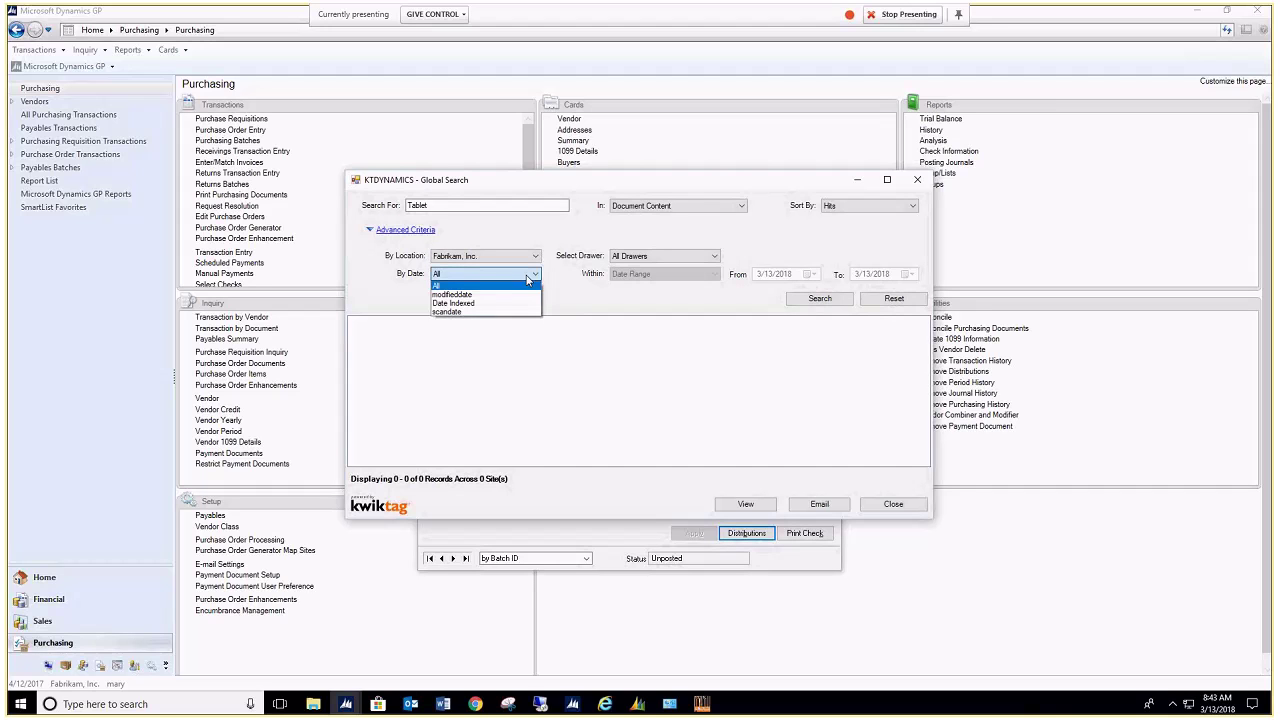
pyautogui.click(504, 300)
pyautogui.click(808, 274)
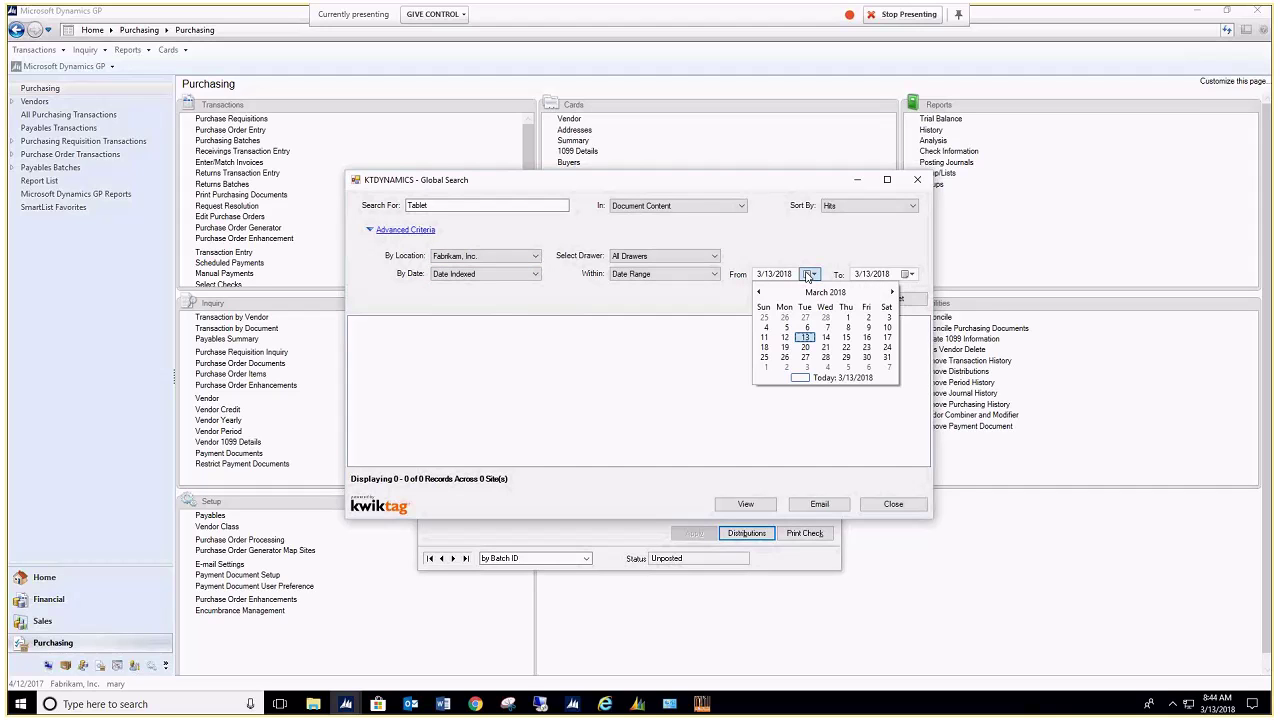
pyautogui.click(757, 292)
pyautogui.click(757, 292)
pyautogui.click(785, 318)
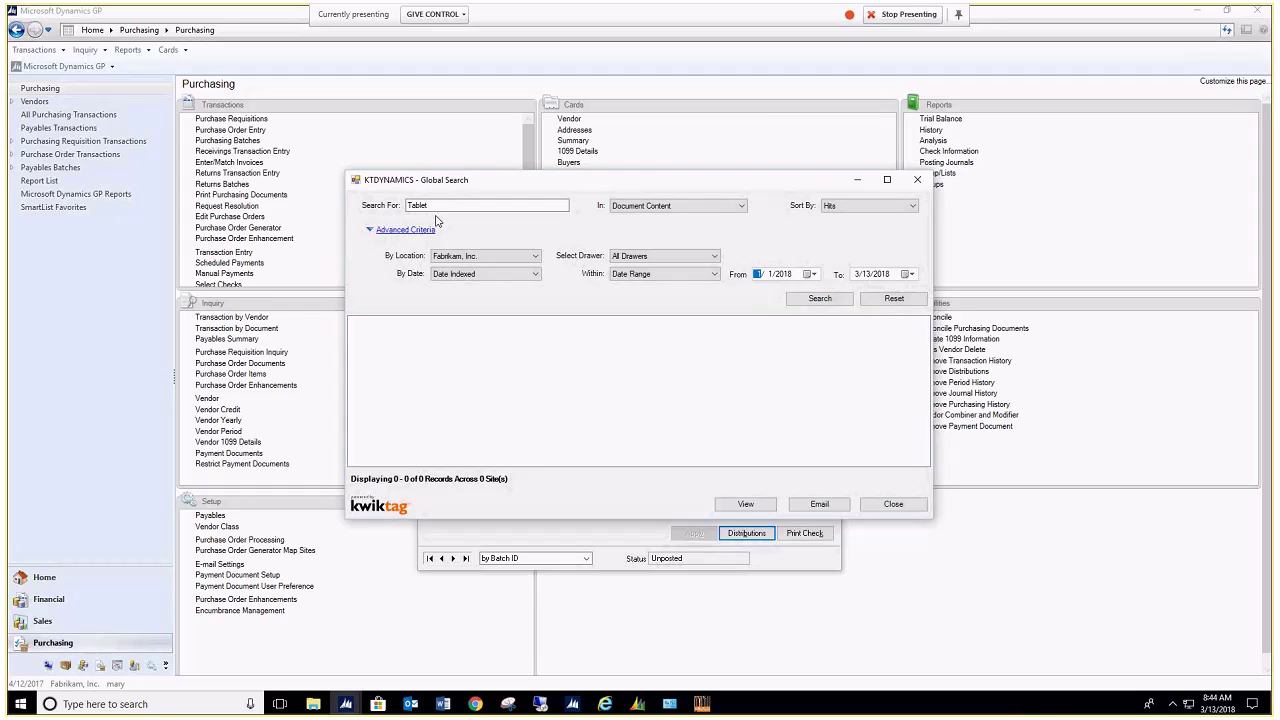
# Step: Reselect the Tablet search term in the Search For box
pyautogui.click(471, 206)
pyautogui.click(451, 205)
pyautogui.doubleClick(424, 205)
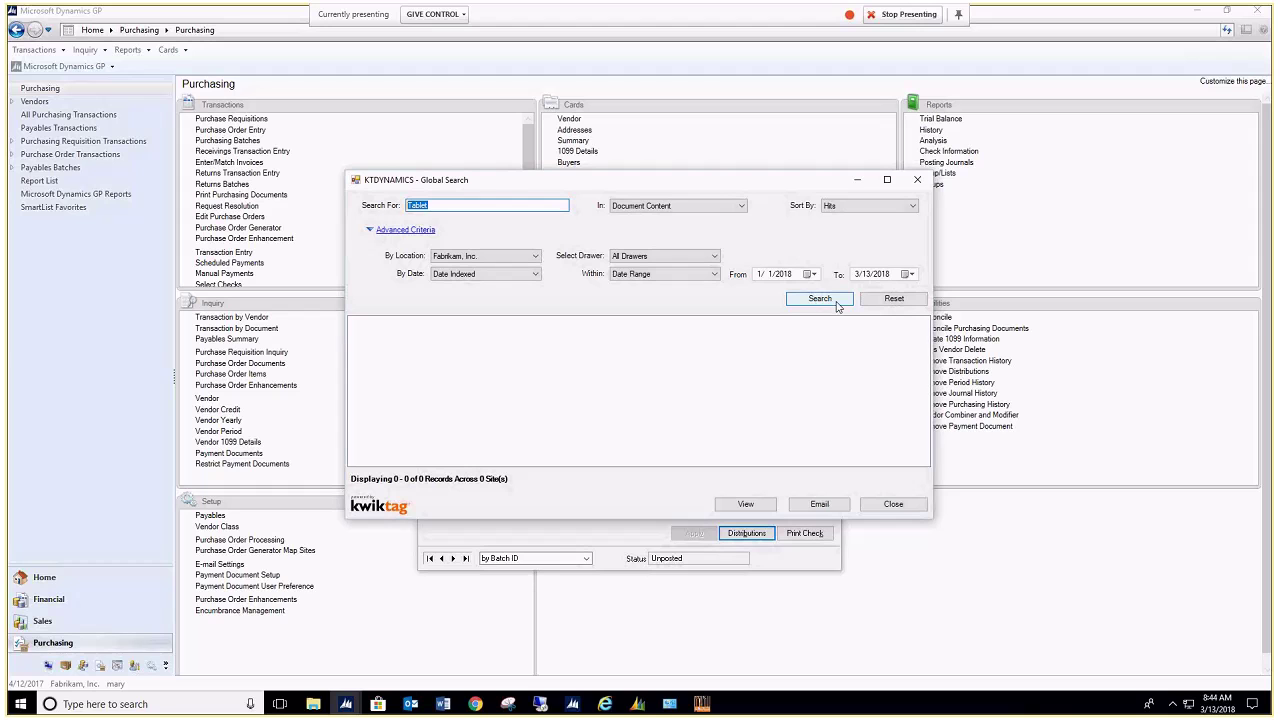
# Step: Run the Tablet search, then view and close the 2/1/2018 Purchasing Advanced Office Systems invoice PDF
pyautogui.click(836, 300)
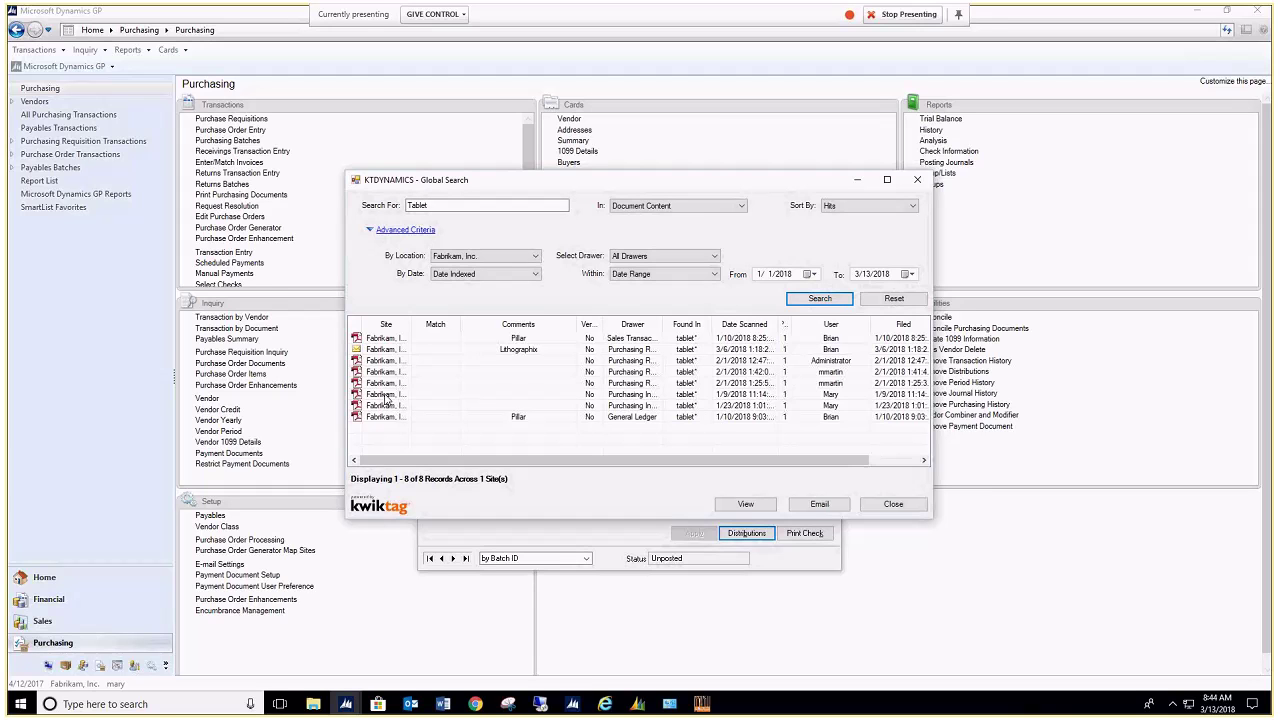
pyautogui.click(386, 386)
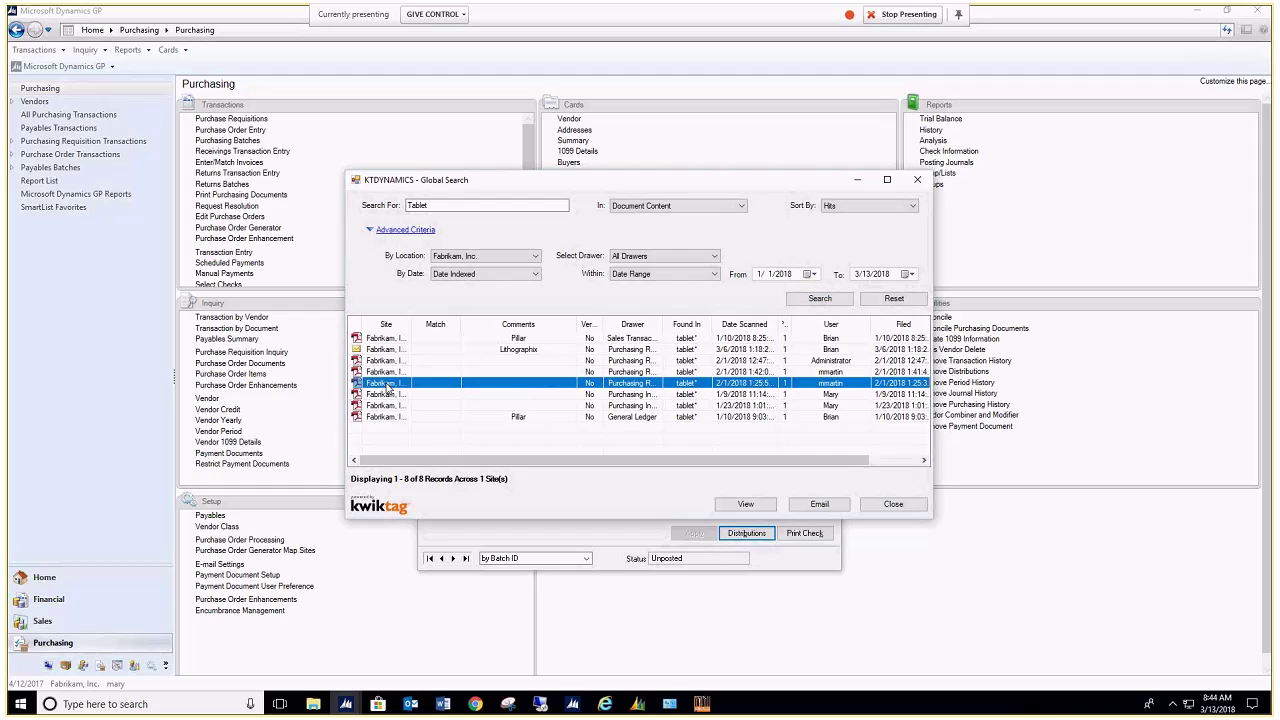
pyautogui.rightClick(386, 386)
pyautogui.press('Escape')
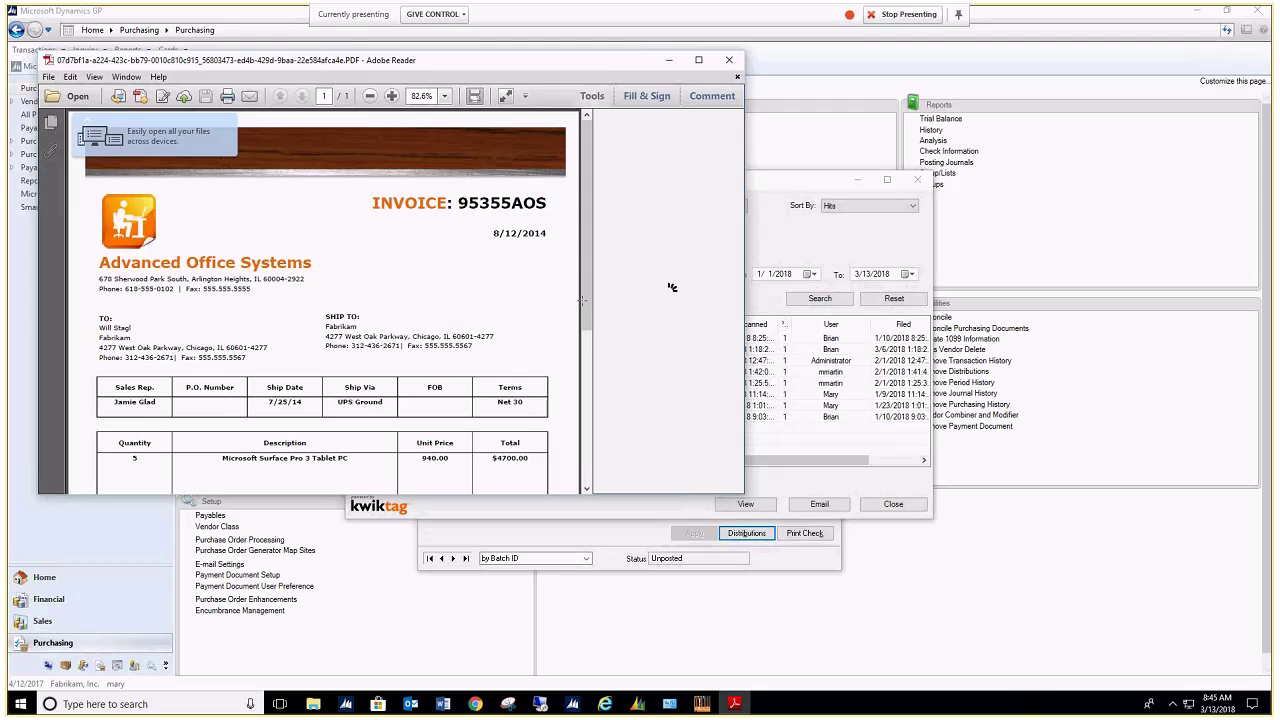
pyautogui.scroll(-1, 519, 352)
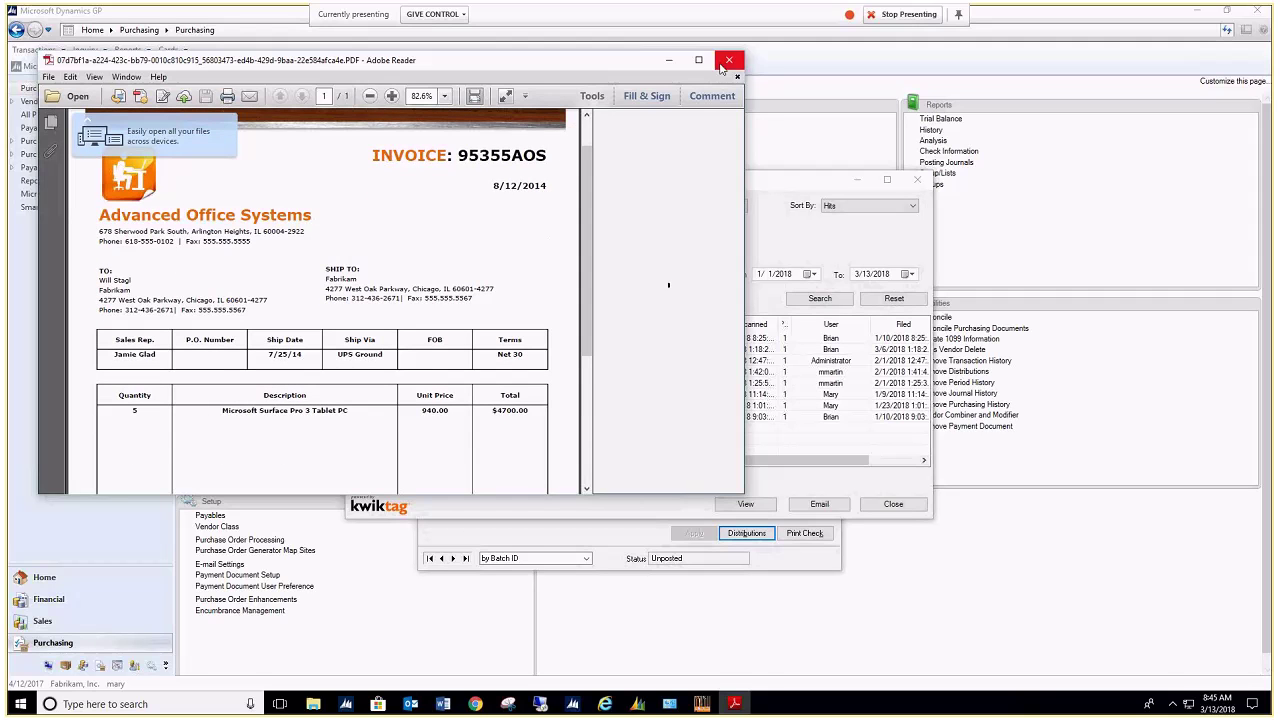
pyautogui.click(724, 63)
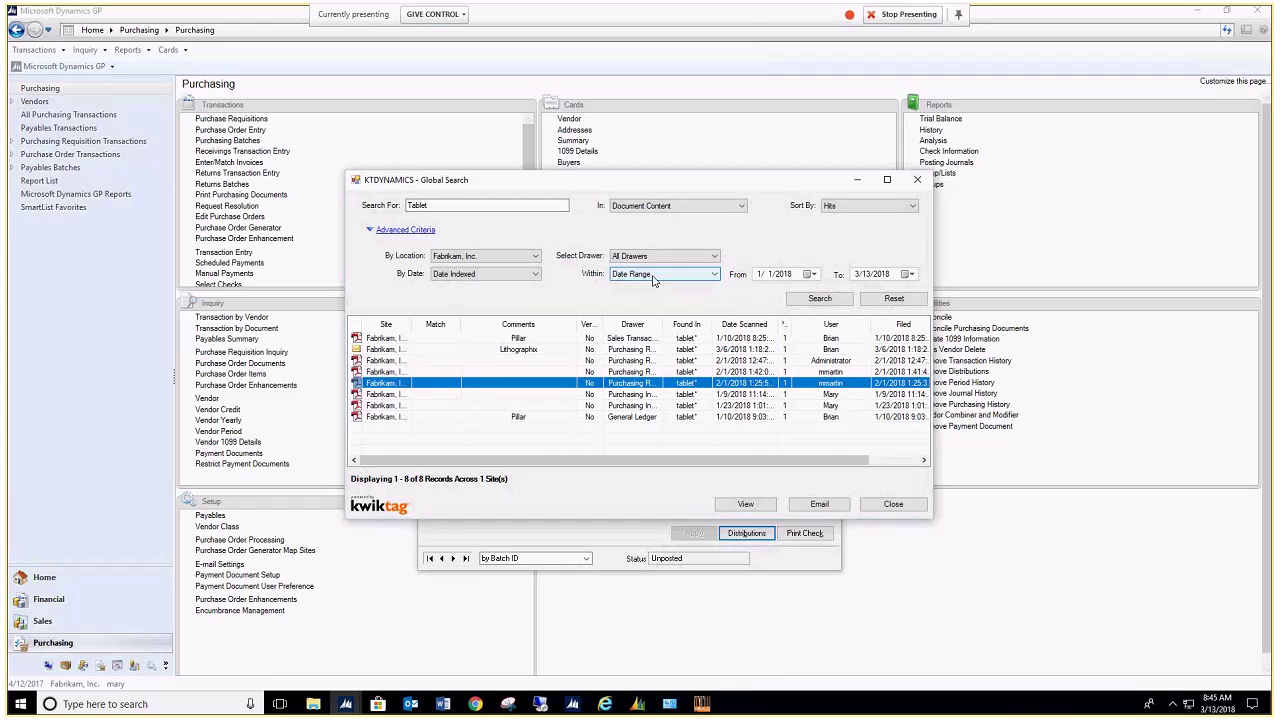
# Step: Email the chosen document to the user's own address with the message 'Here is the file you requested.'
pyautogui.click(819, 503)
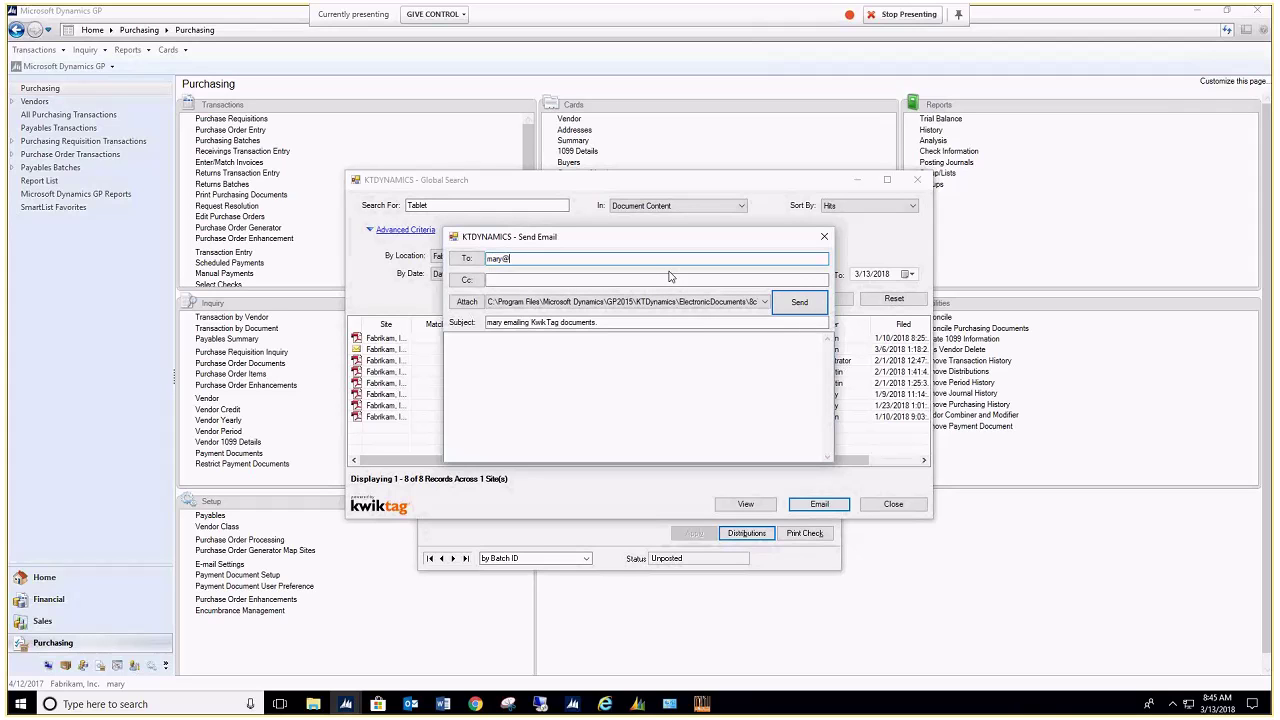
pyautogui.click(634, 371)
pyautogui.write('Heye is the file')
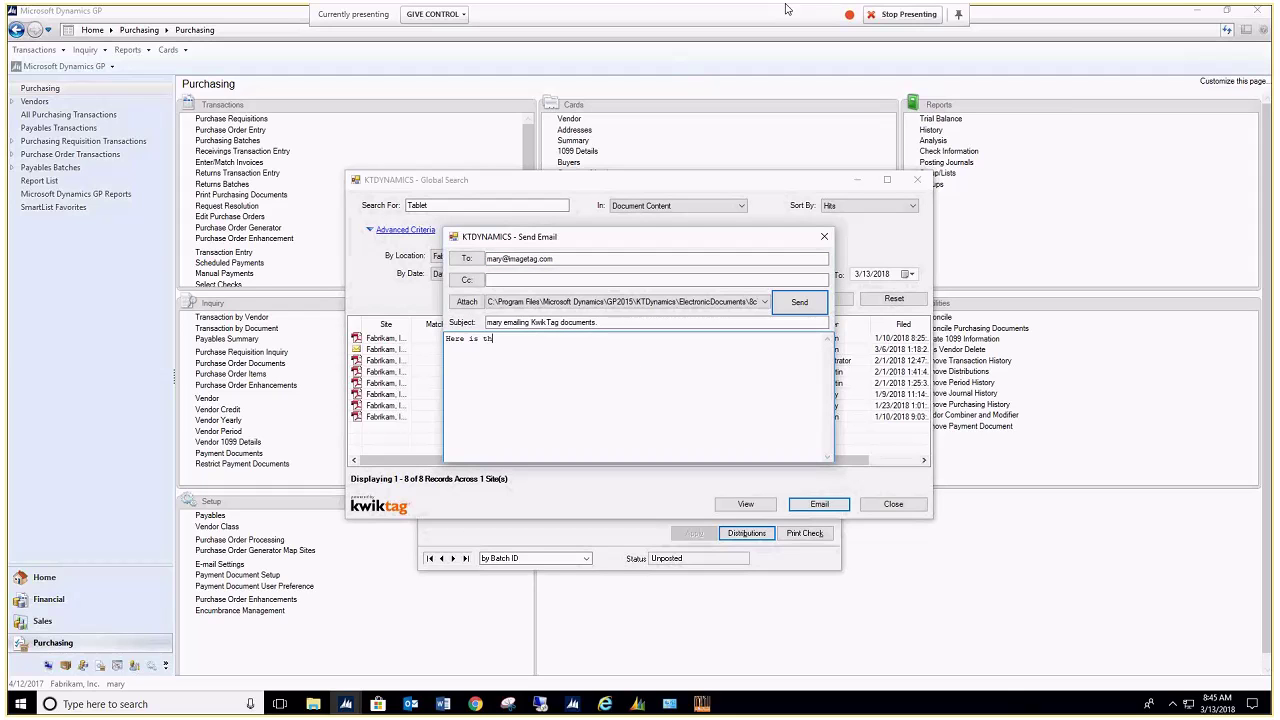
pyautogui.write(' you requested.')
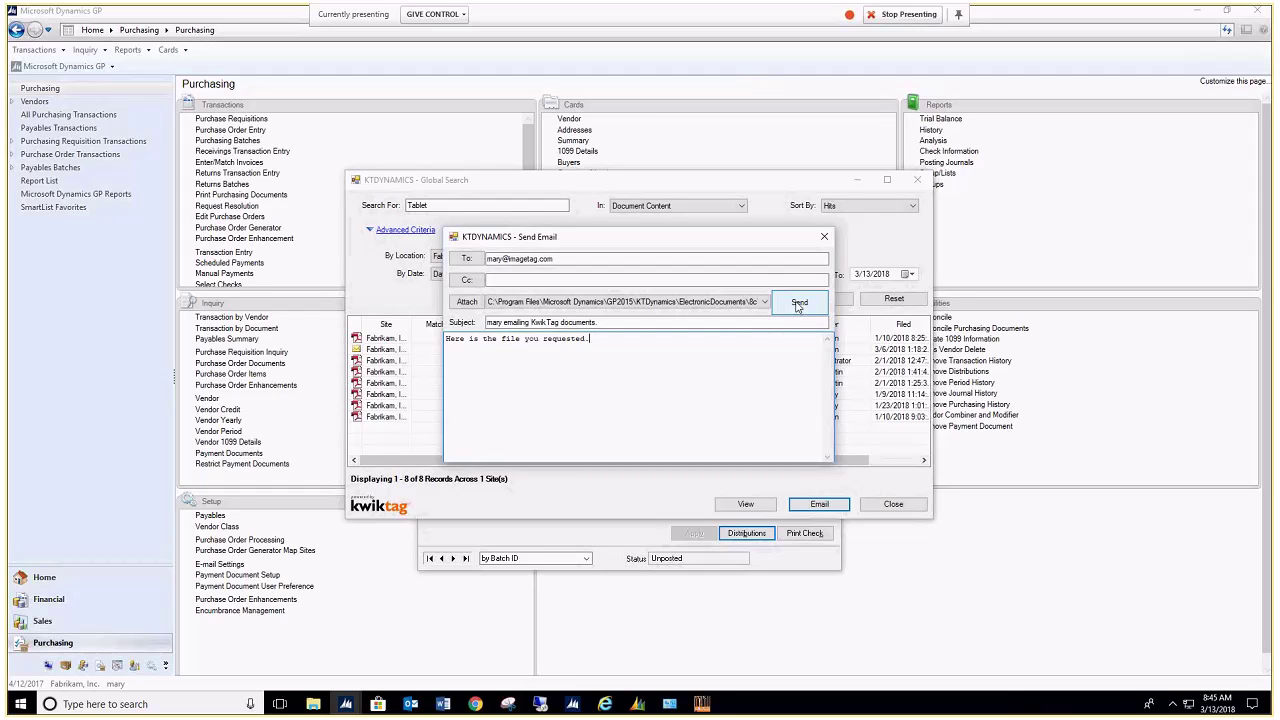
pyautogui.click(798, 305)
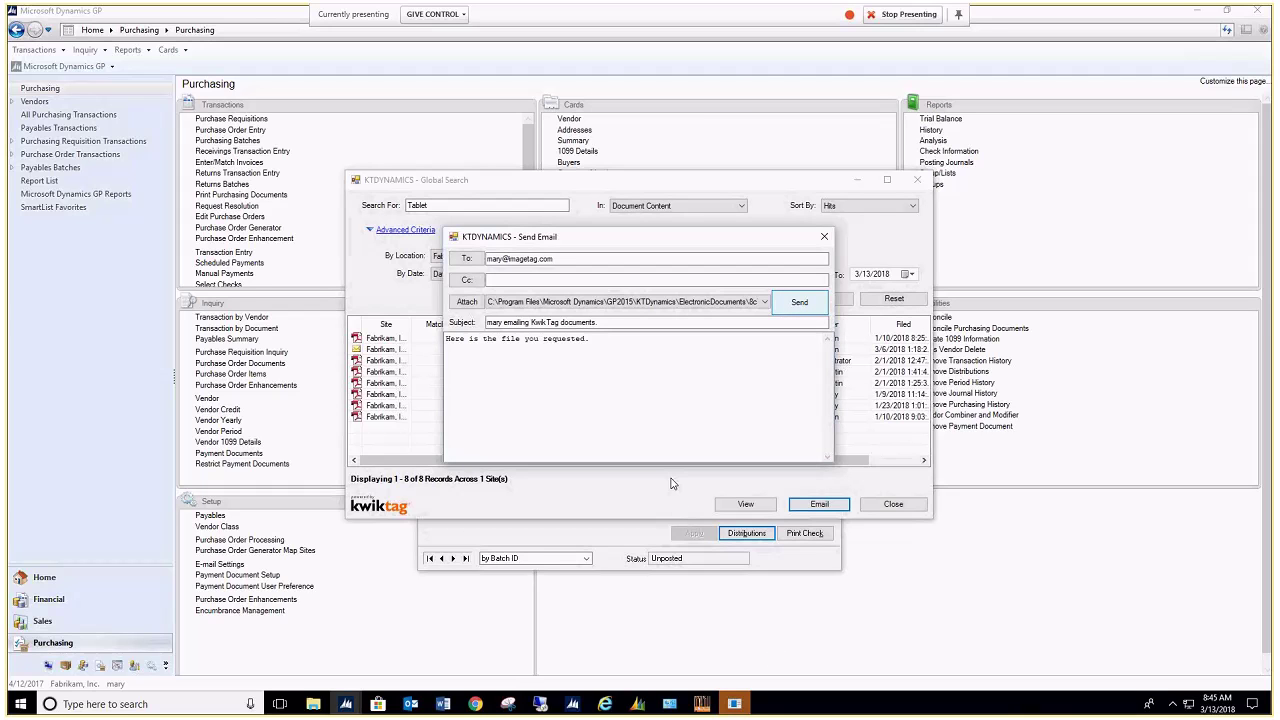
pyautogui.click(736, 706)
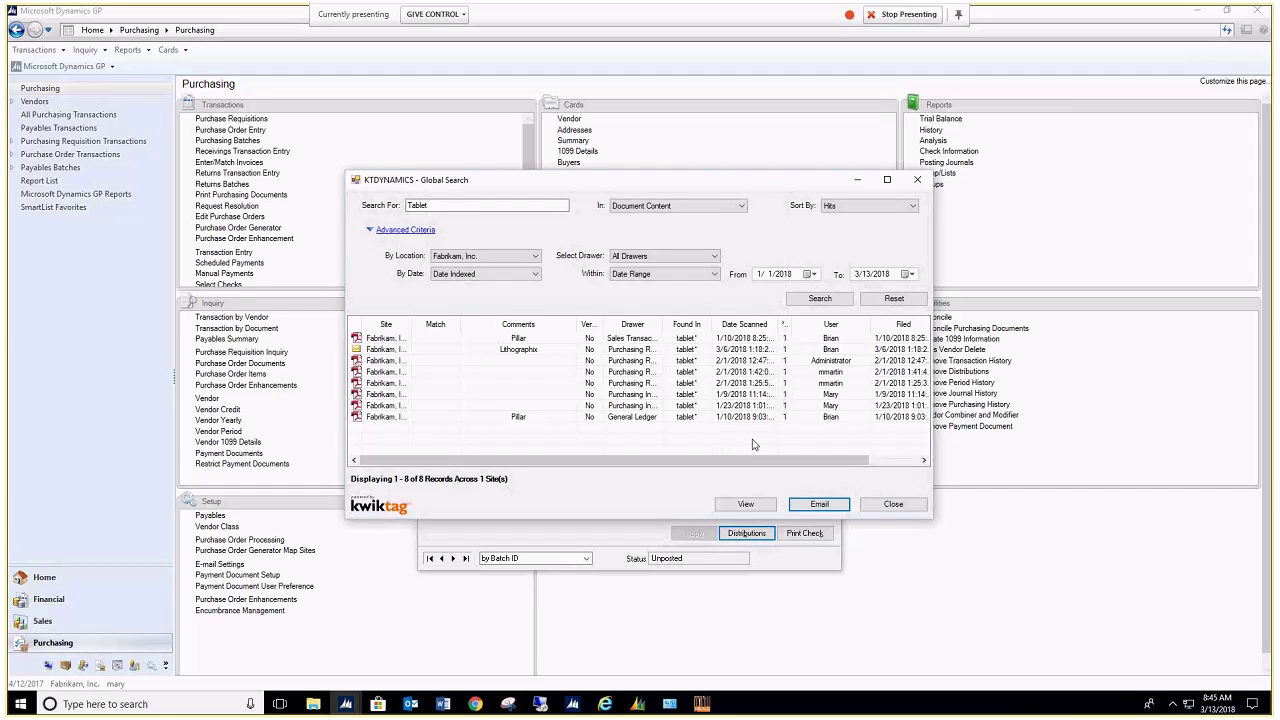
# Step: Tag Price Quote from Advanced Office Systems.pdf to the voucher with the comment 'New file'
pyautogui.click(892, 504)
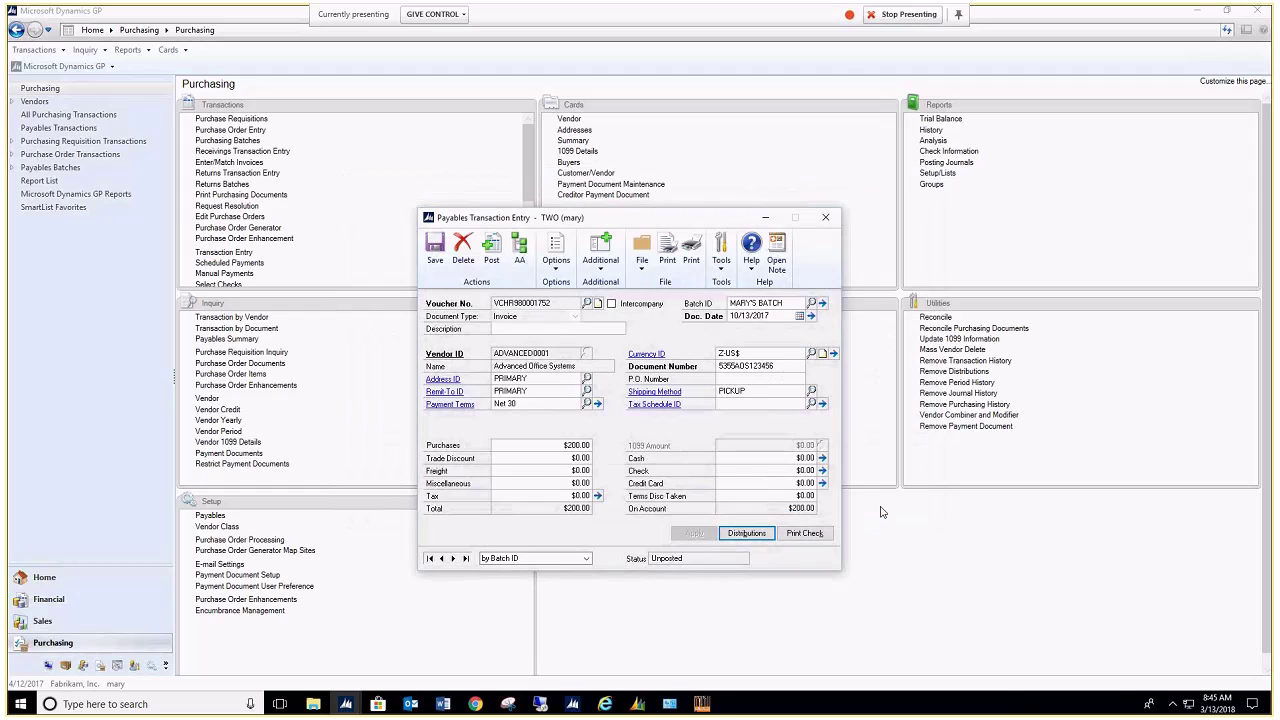
pyautogui.click(601, 268)
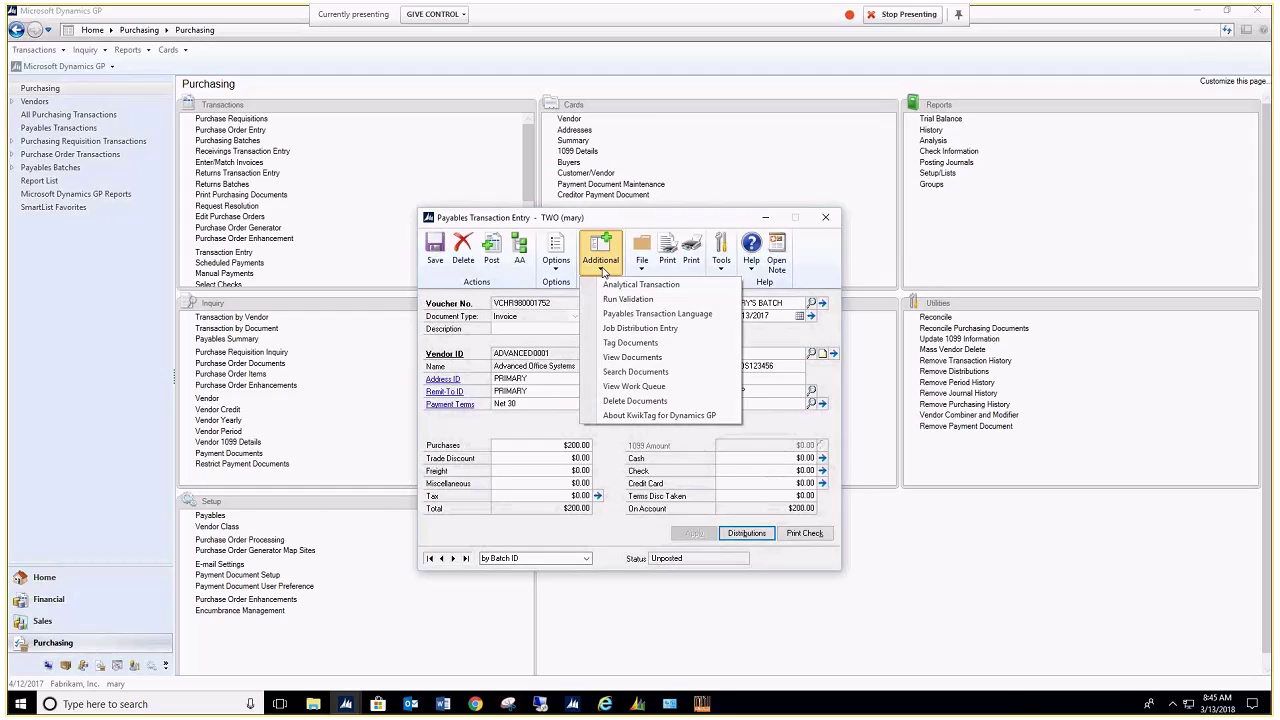
pyautogui.click(622, 343)
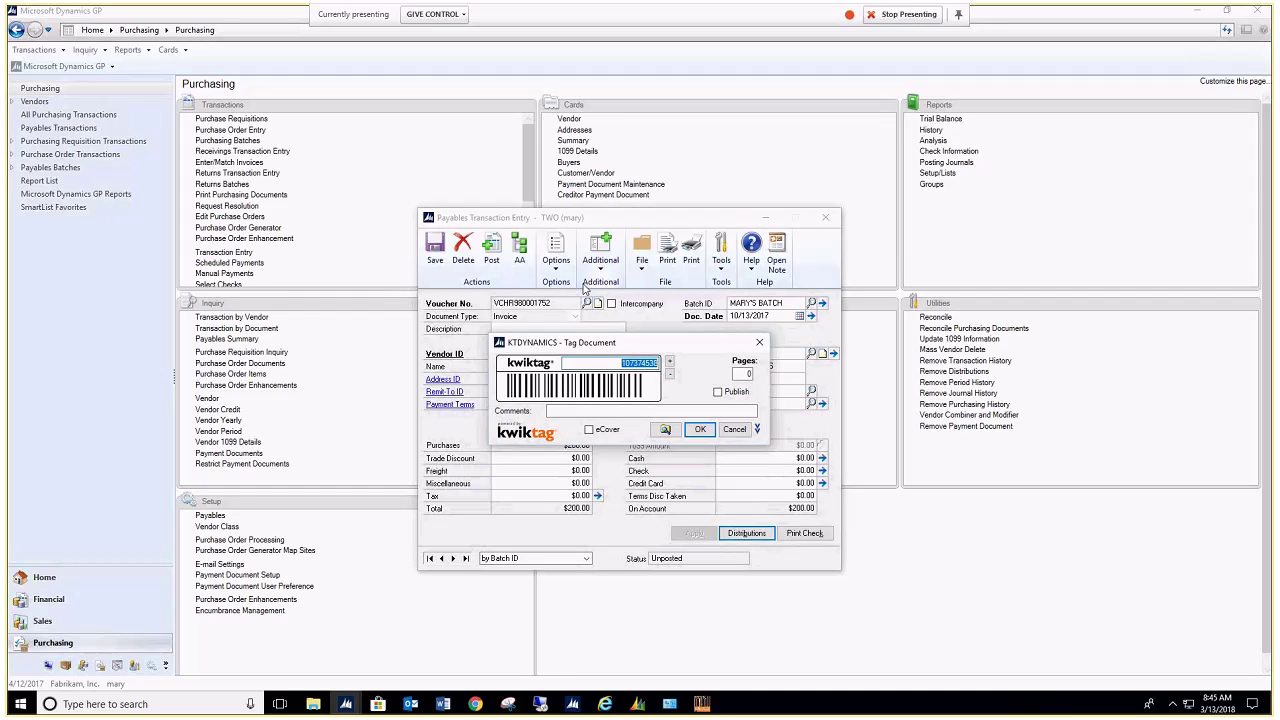
pyautogui.press('Tab')
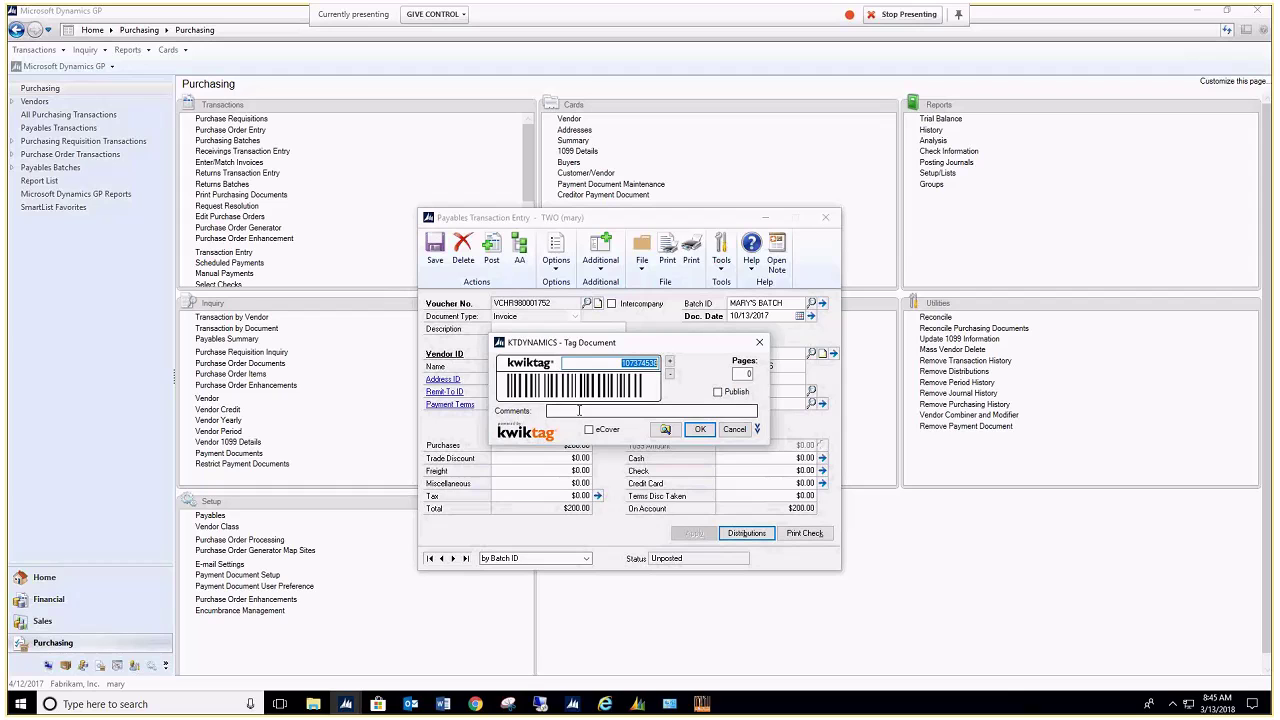
pyautogui.write('New file')
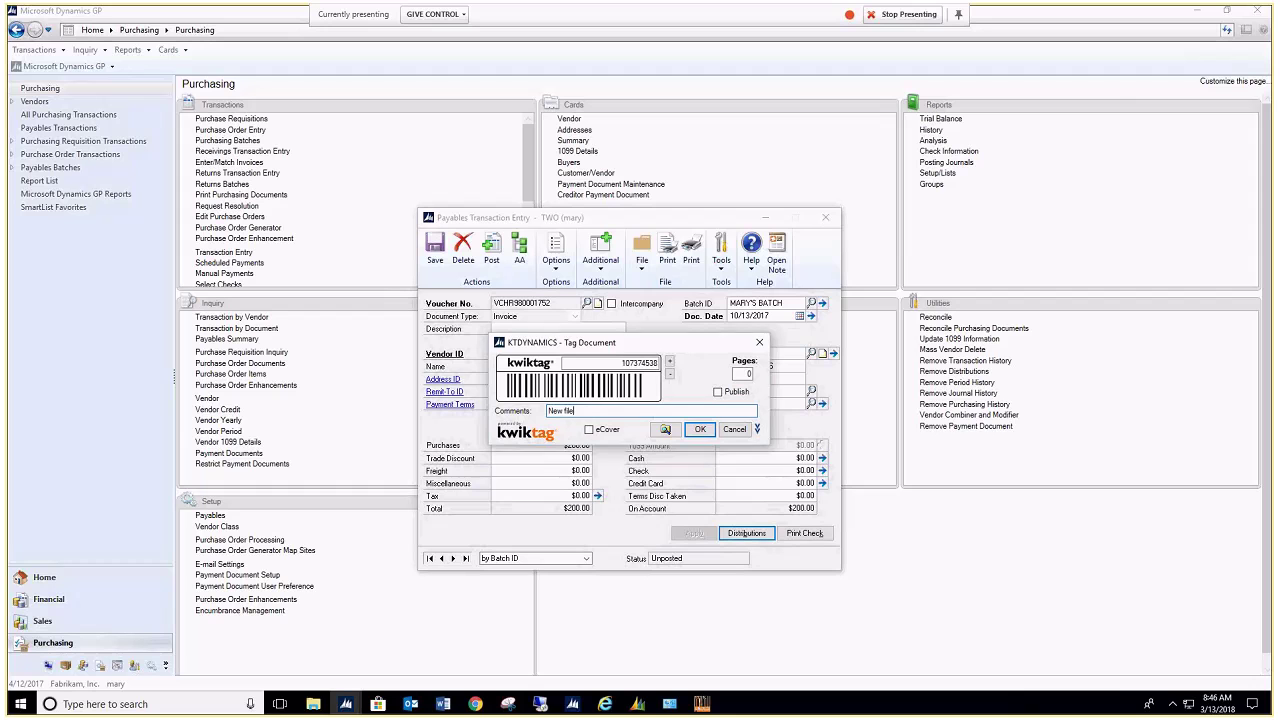
pyautogui.click(665, 429)
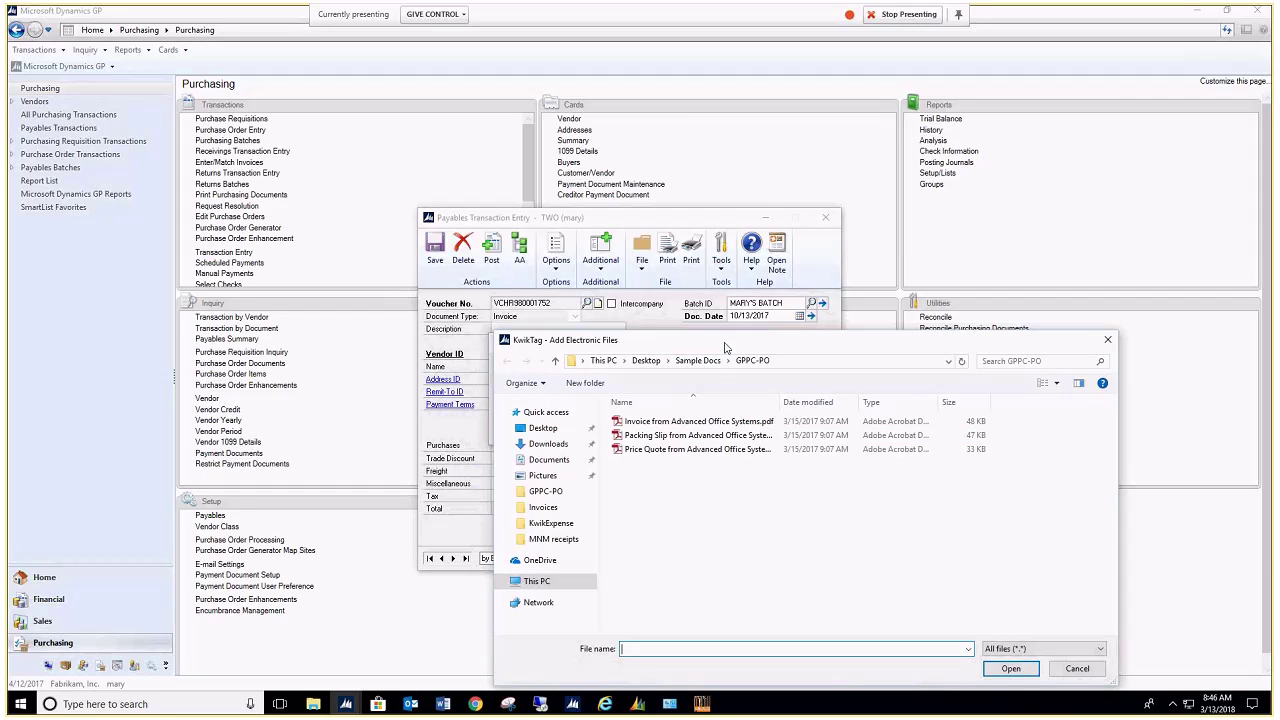
pyautogui.click(855, 295)
pyautogui.click(1170, 515)
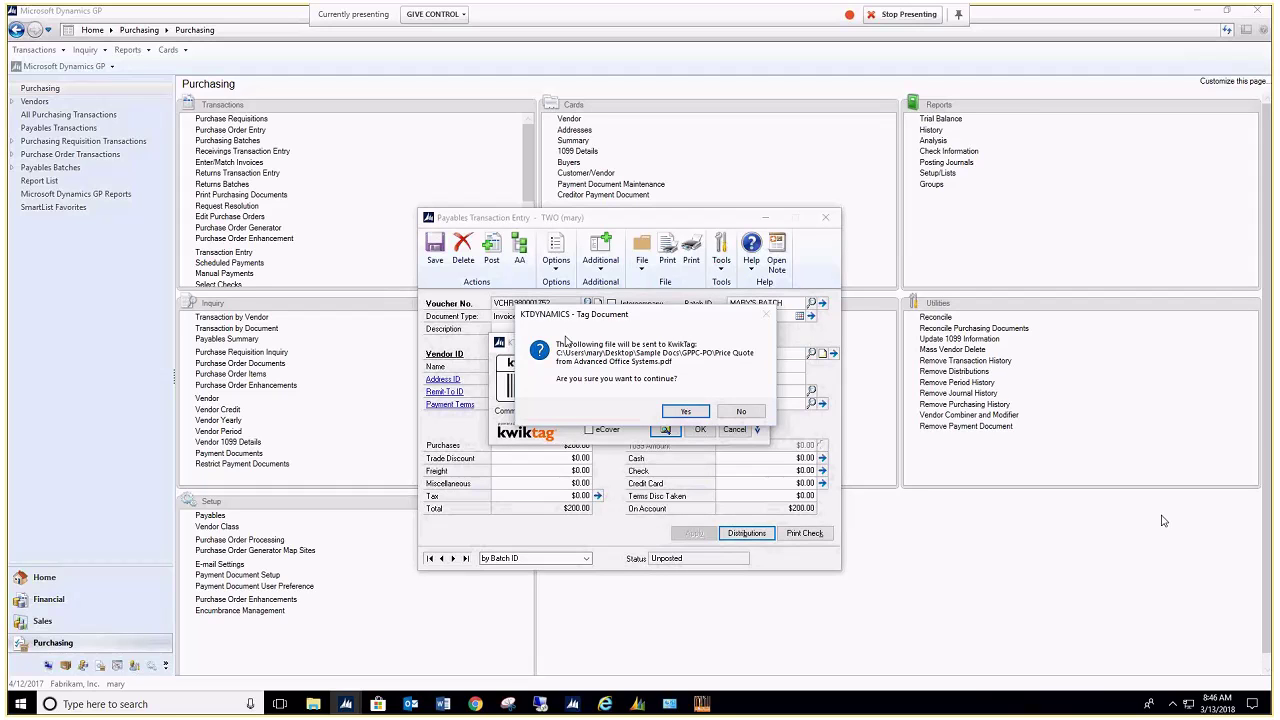
pyautogui.click(683, 411)
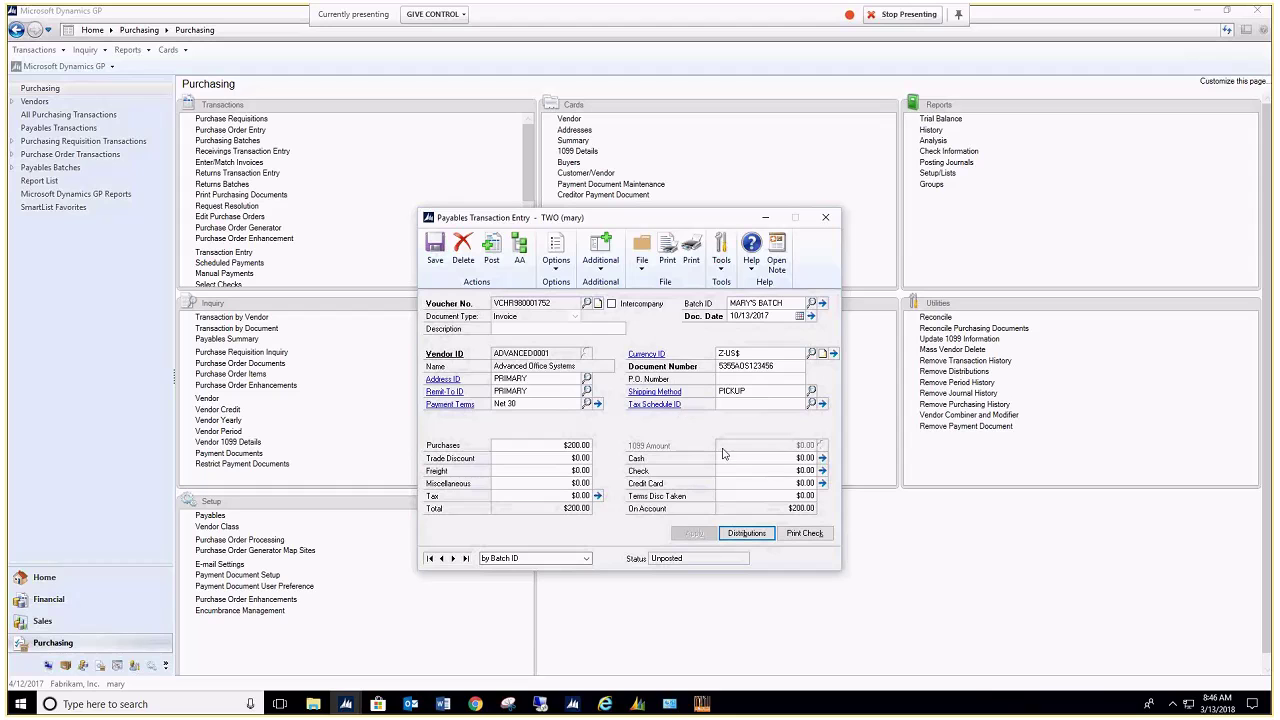
pyautogui.click(600, 262)
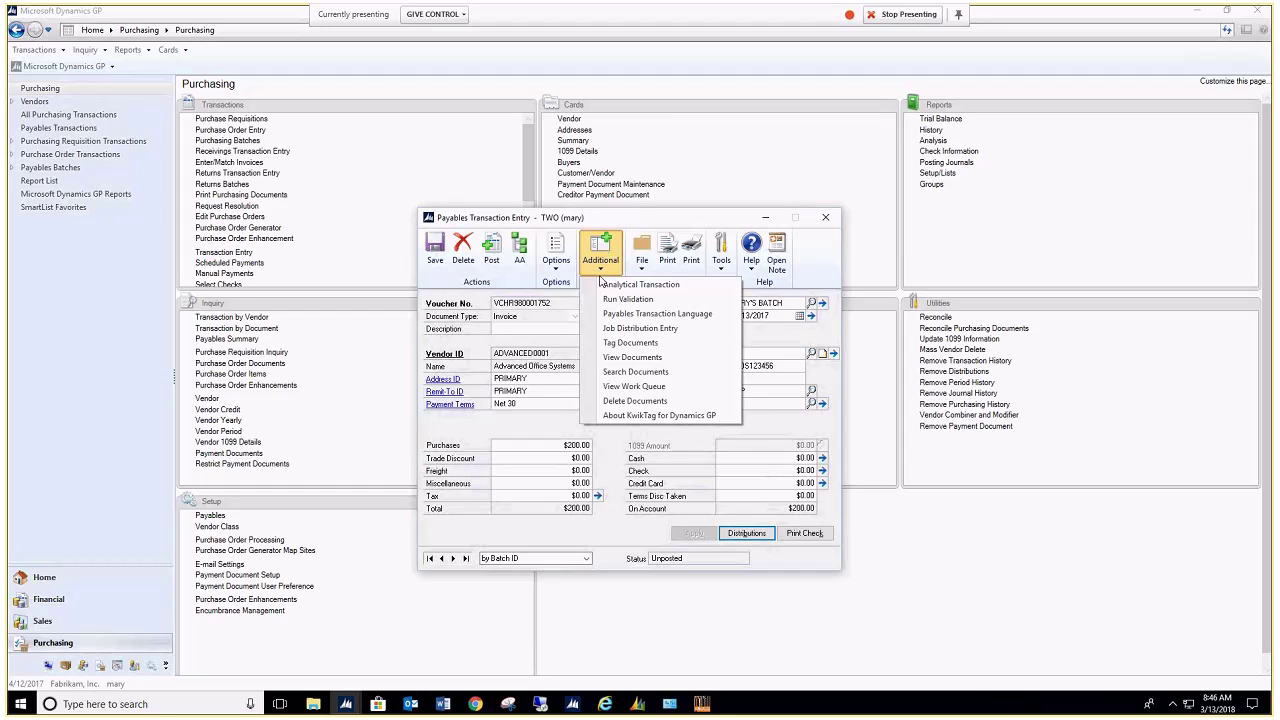
# Step: Tag the 'KwikTag Invoice Workflow - Approval Required' Outlook email to voucher VCHR980001752, then minimize Outlook
pyautogui.click(625, 342)
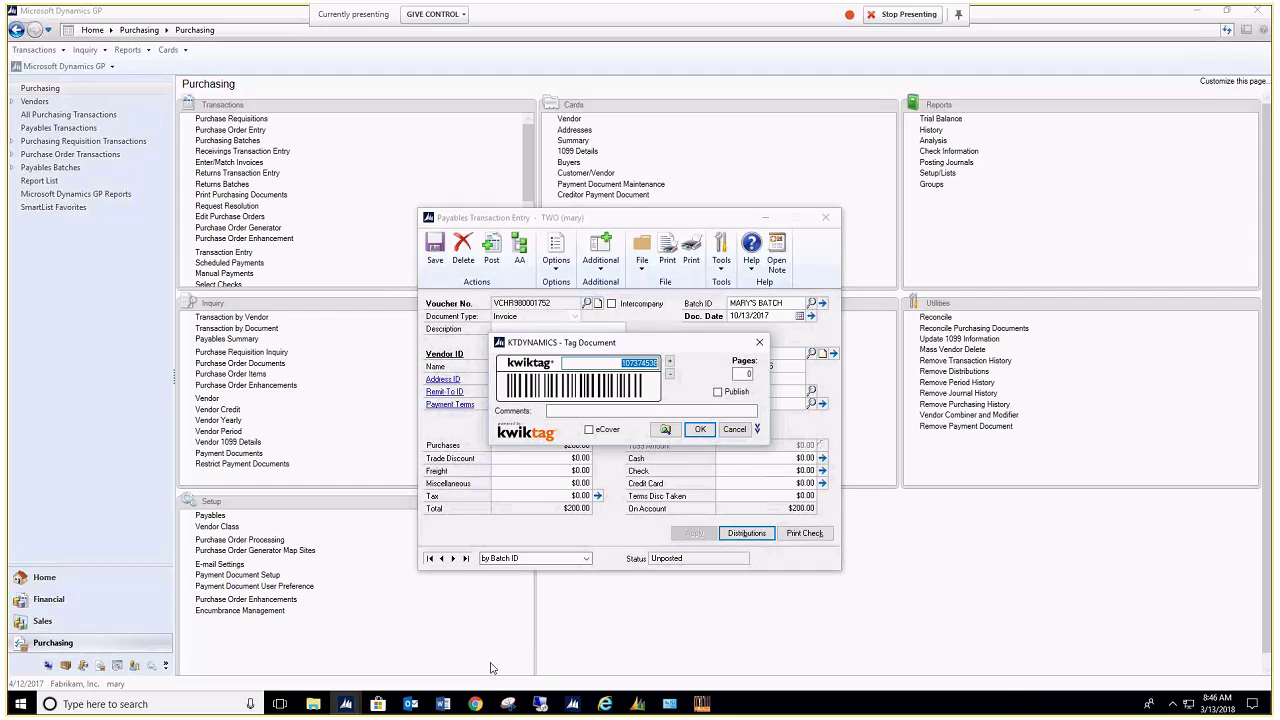
pyautogui.click(410, 706)
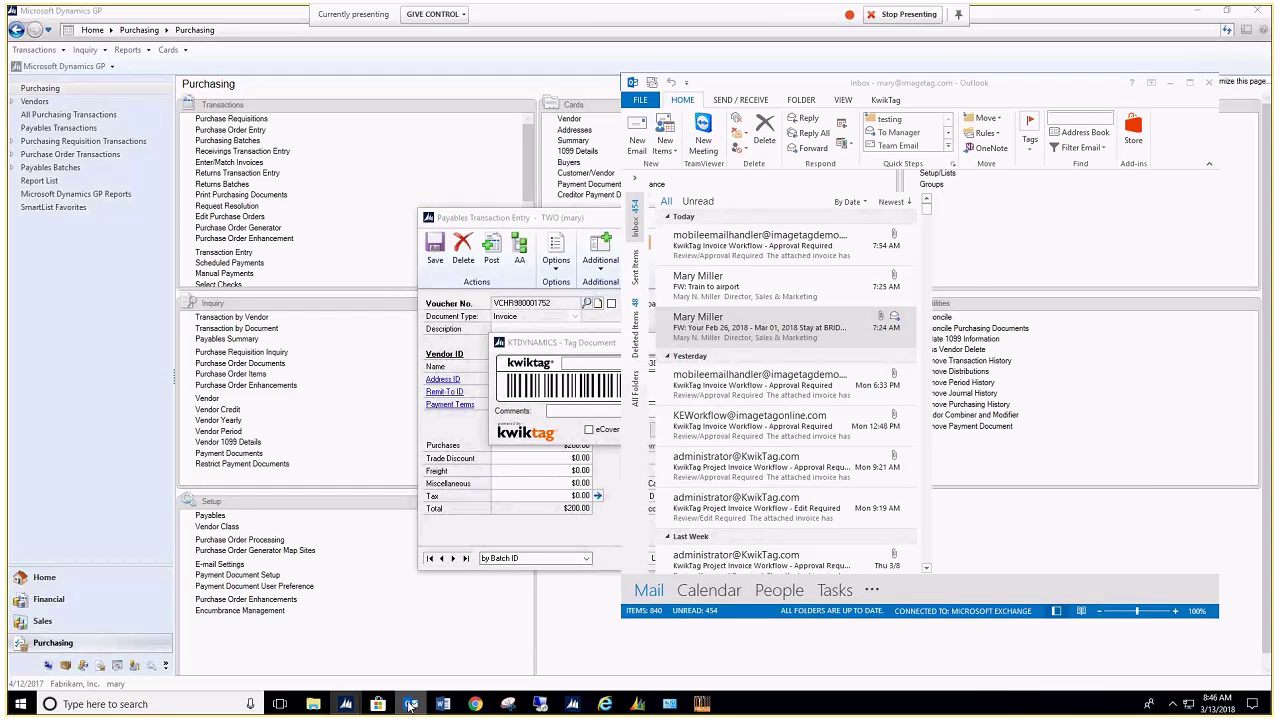
pyautogui.click(766, 258)
pyautogui.moveTo(864, 86); pyautogui.dragTo(922, 86)
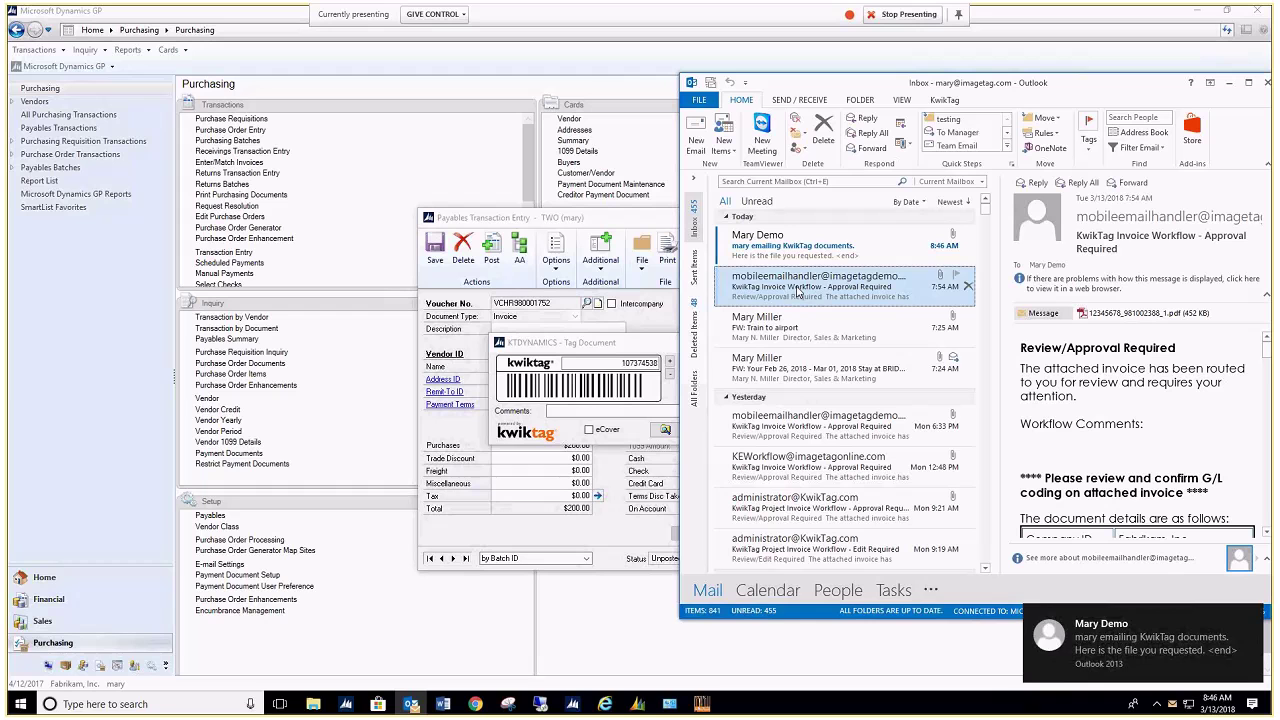
pyautogui.click(565, 388)
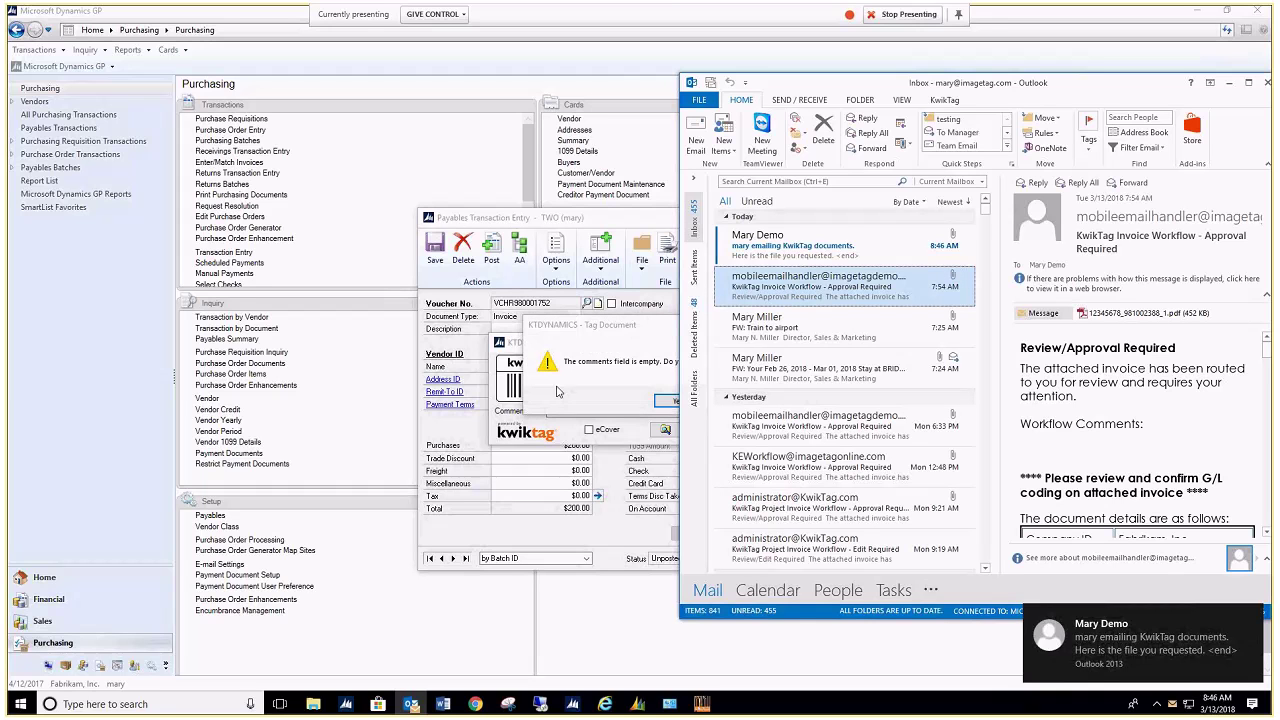
pyautogui.click(662, 400)
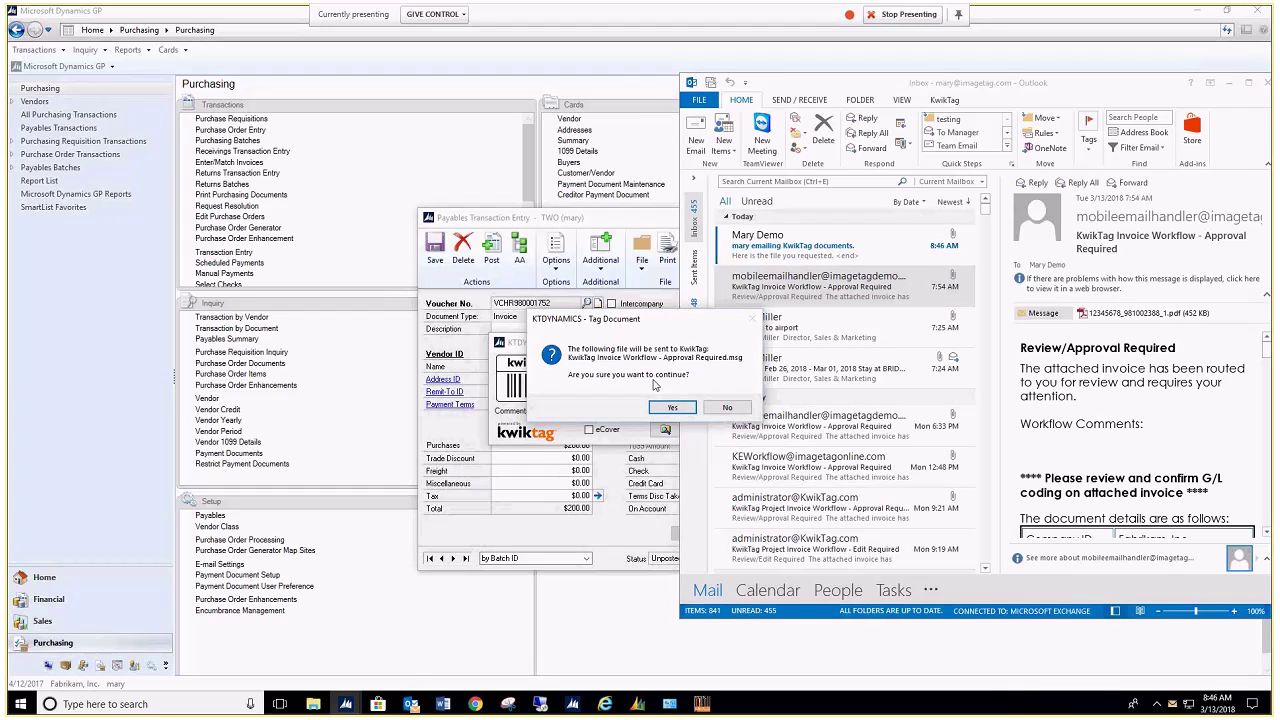
pyautogui.click(670, 409)
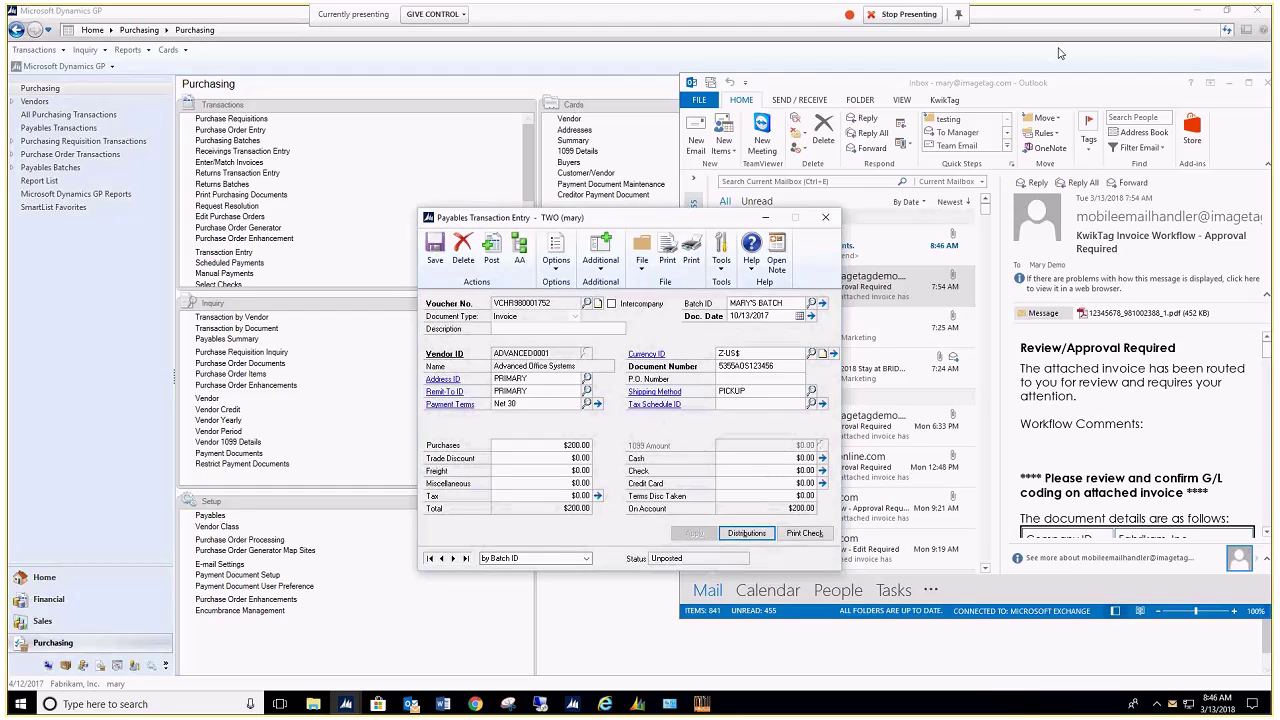
pyautogui.click(1153, 88)
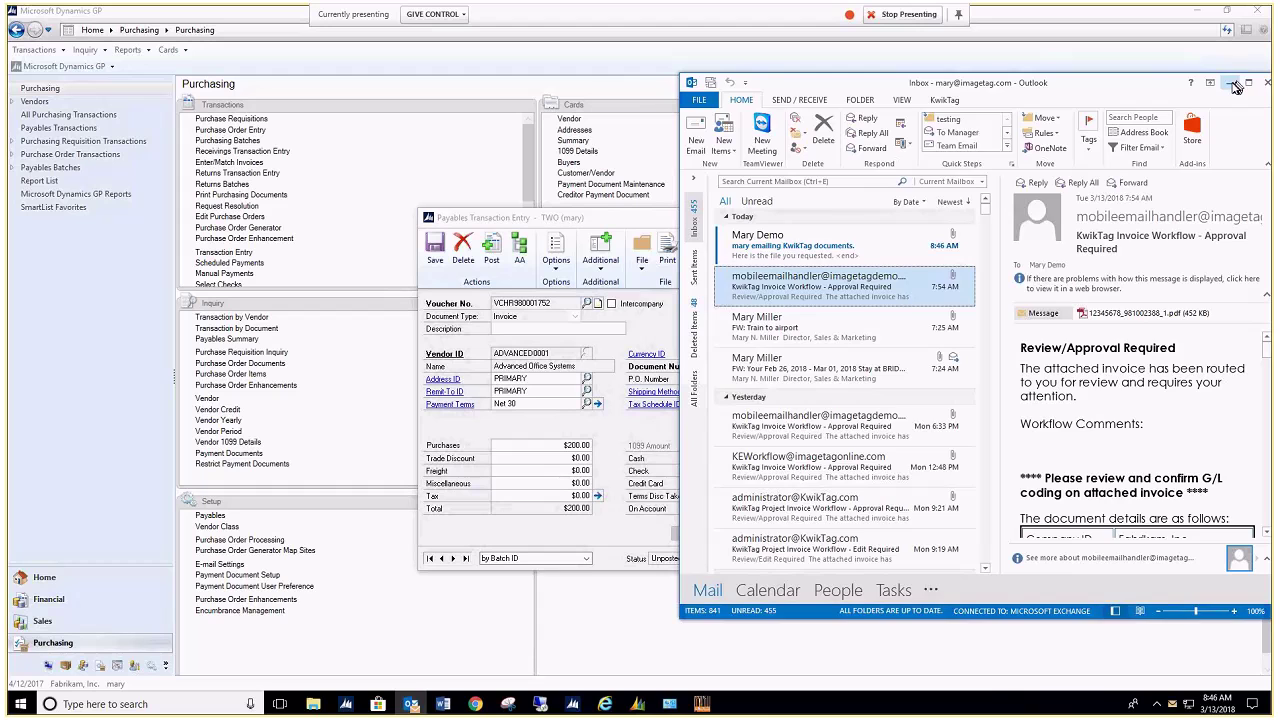
pyautogui.click(1236, 87)
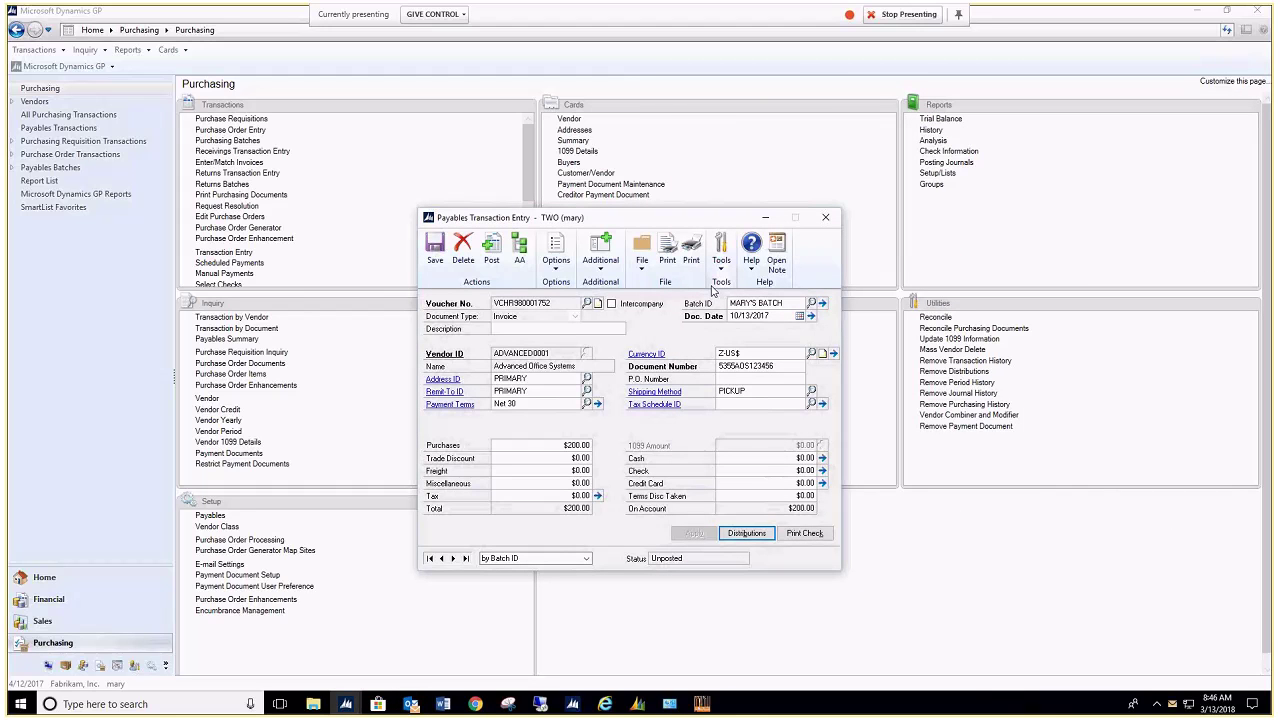
# Step: Review and close the voucher's linked documents, then save and clear Payables Transaction Entry with Ctrl+S
pyautogui.click(603, 268)
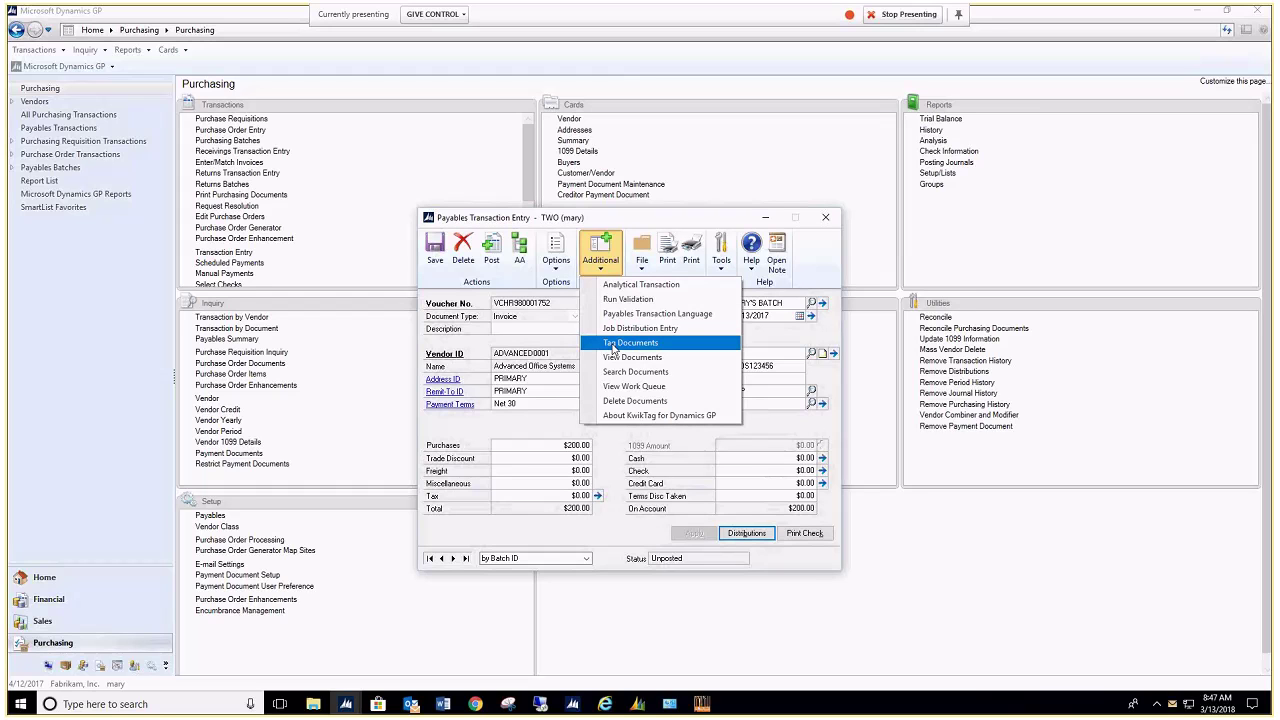
pyautogui.click(618, 357)
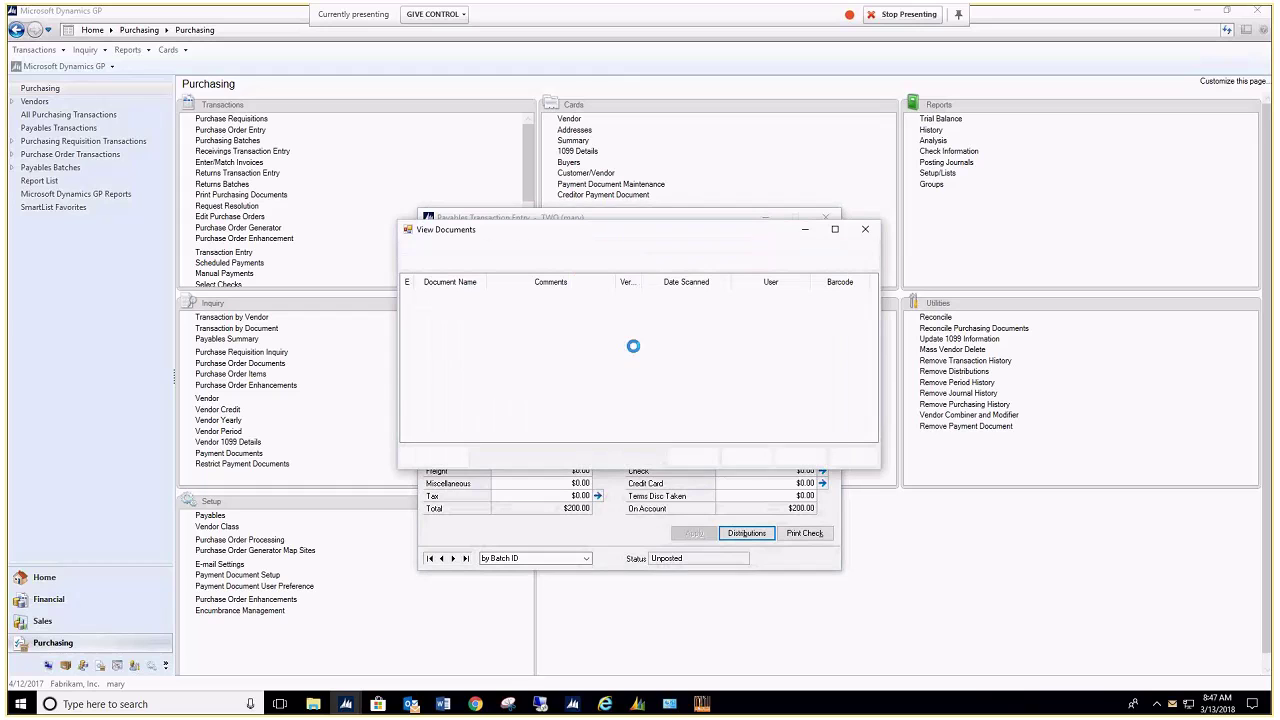
pyautogui.click(455, 403)
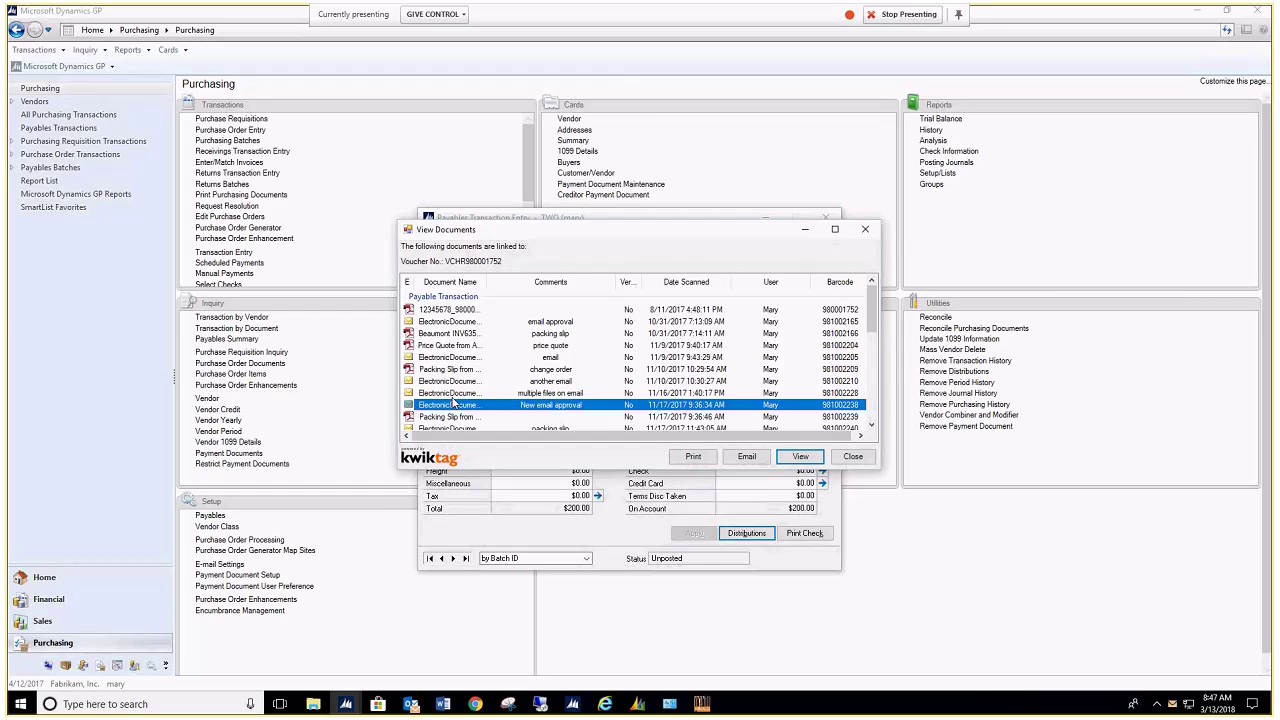
pyautogui.scroll(-2, 455, 400)
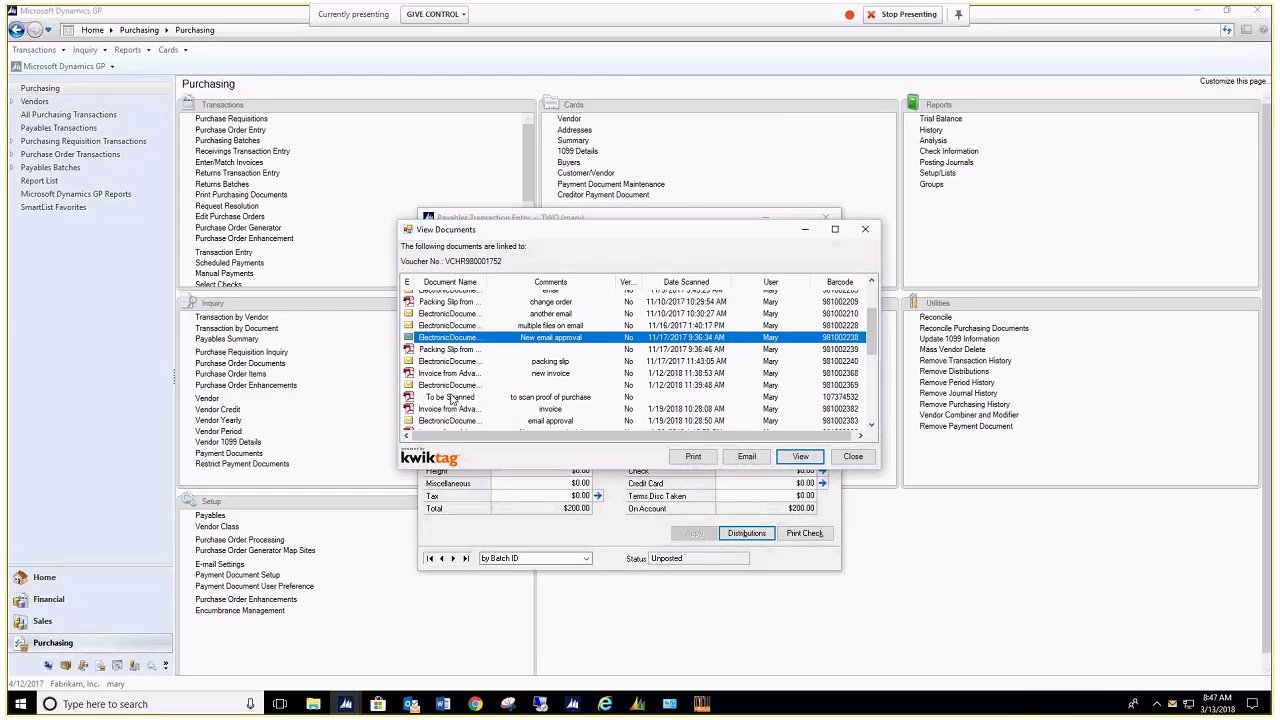
pyautogui.click(451, 398)
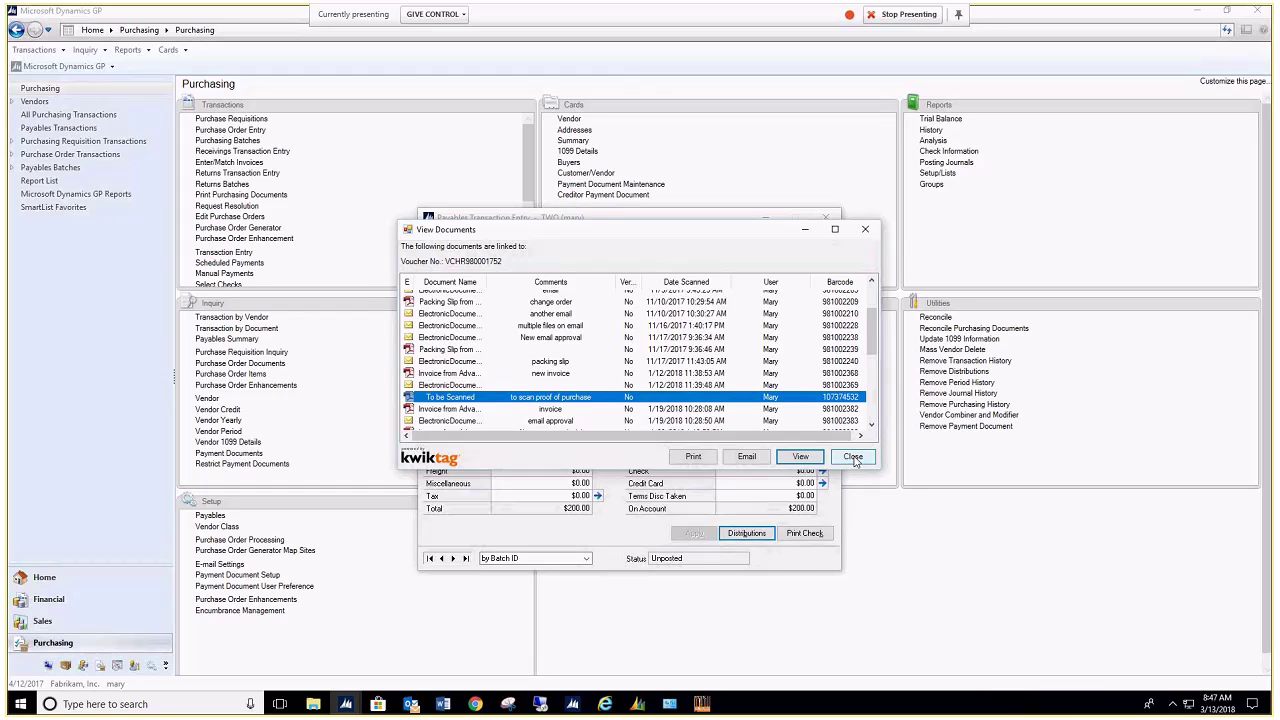
pyautogui.click(853, 457)
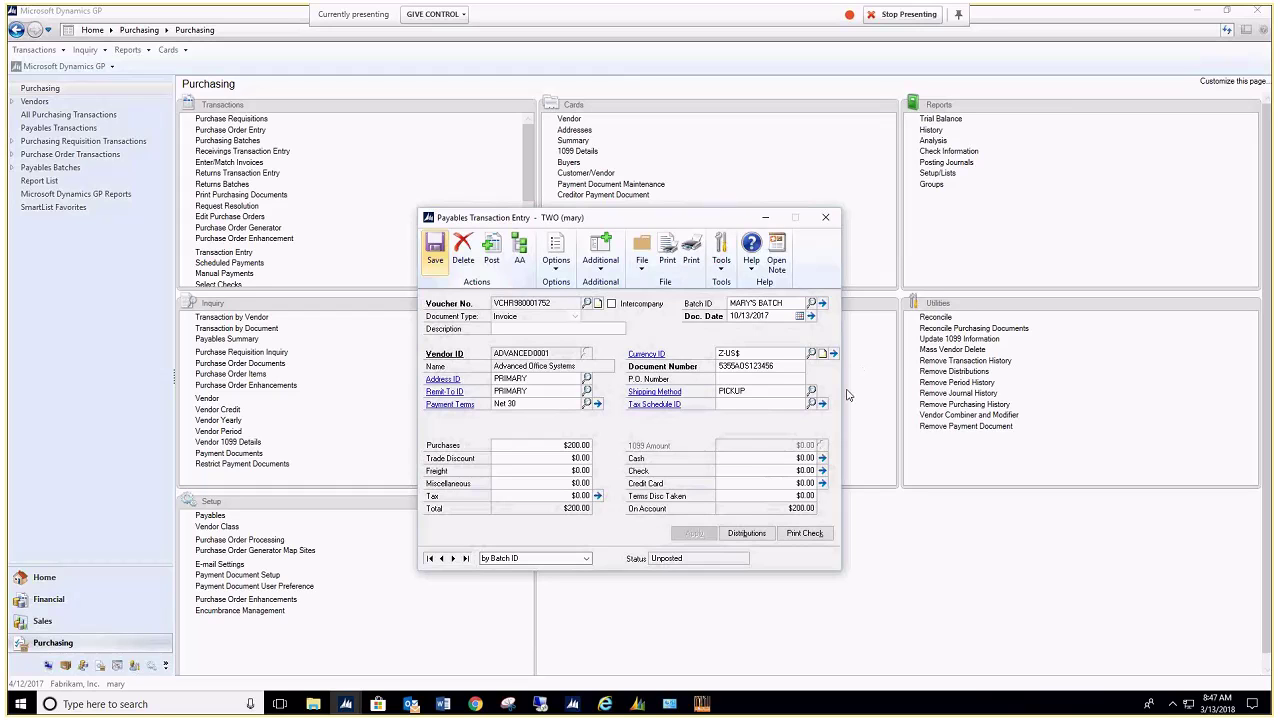
pyautogui.hotkey('ctrl', 's')
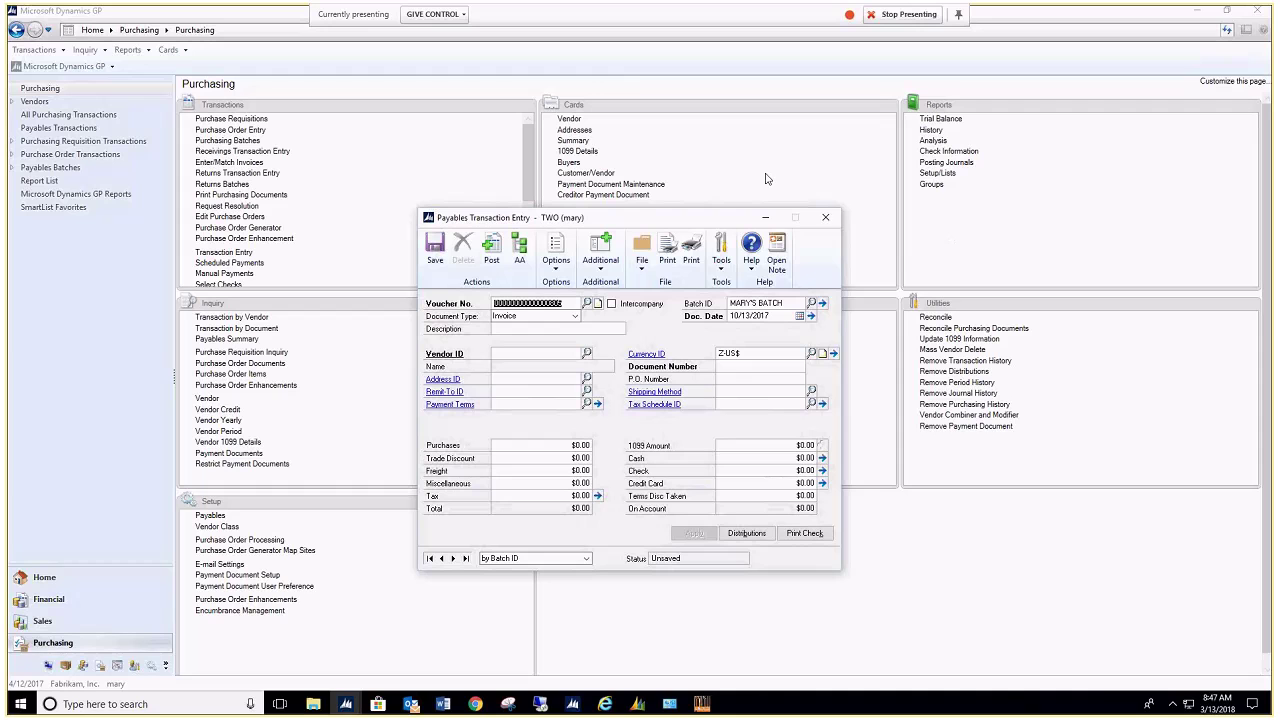
# Step: Close Payables Transaction Entry, bring up the KwikTag client's tagged document list, and sort it by Drawer
pyautogui.click(827, 218)
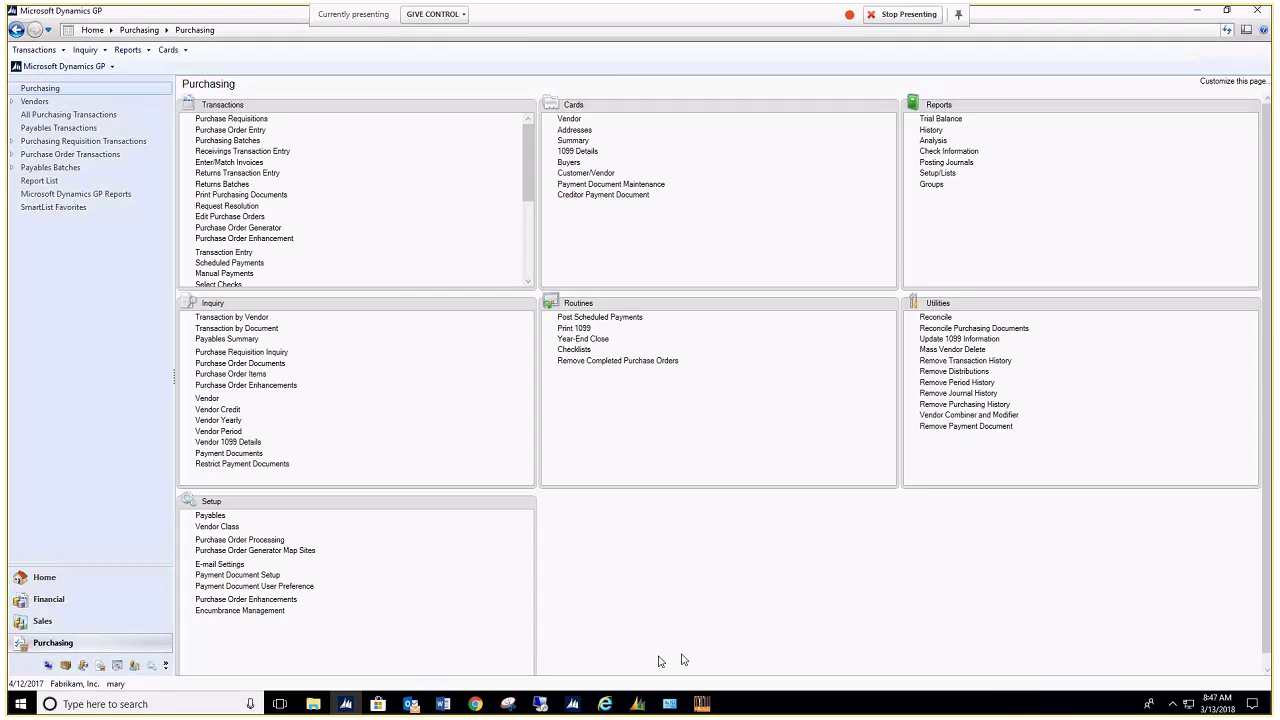
pyautogui.moveTo(712, 710)
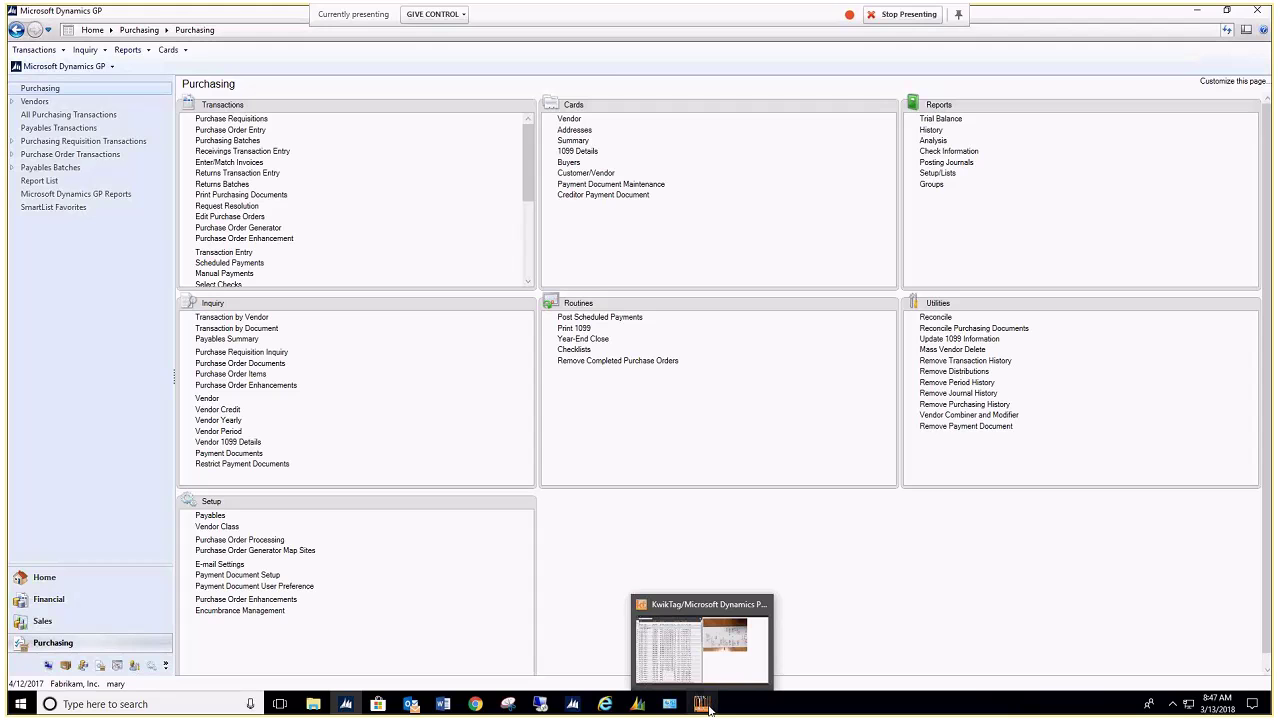
pyautogui.click(707, 707)
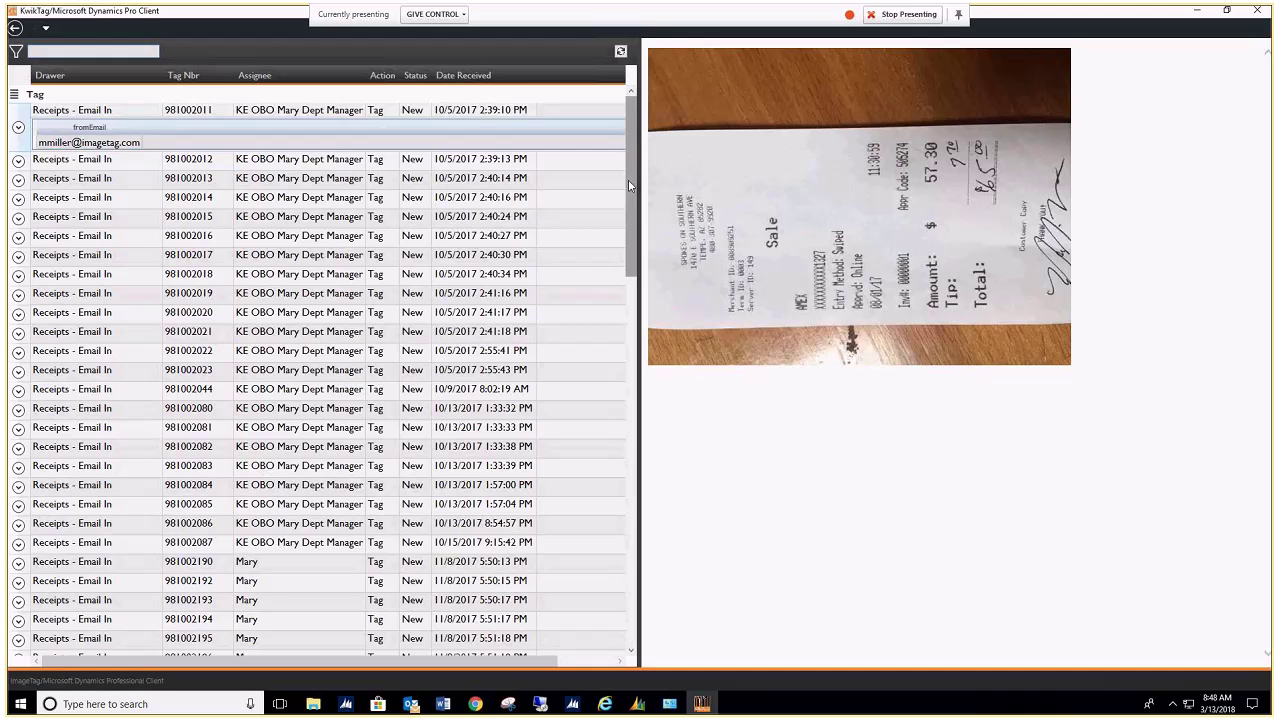
pyautogui.scroll(-2, 627, 179)
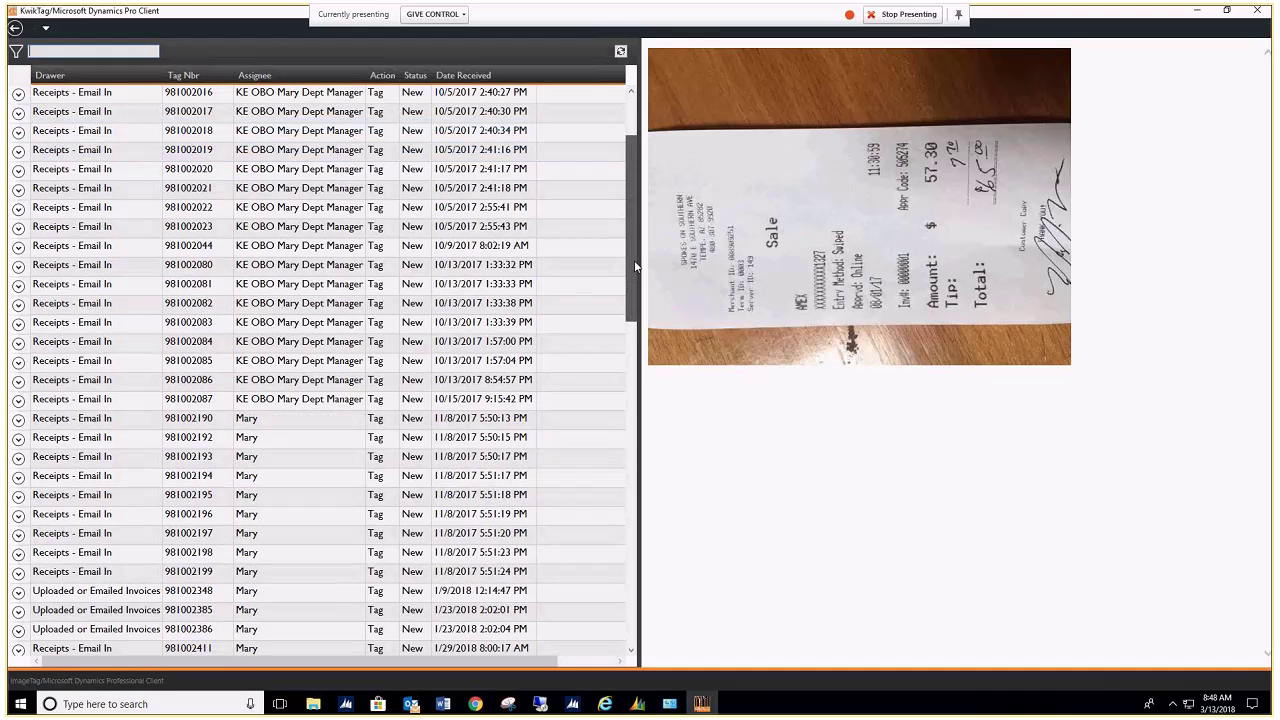
pyautogui.moveTo(635, 266); pyautogui.dragTo(638, 582)
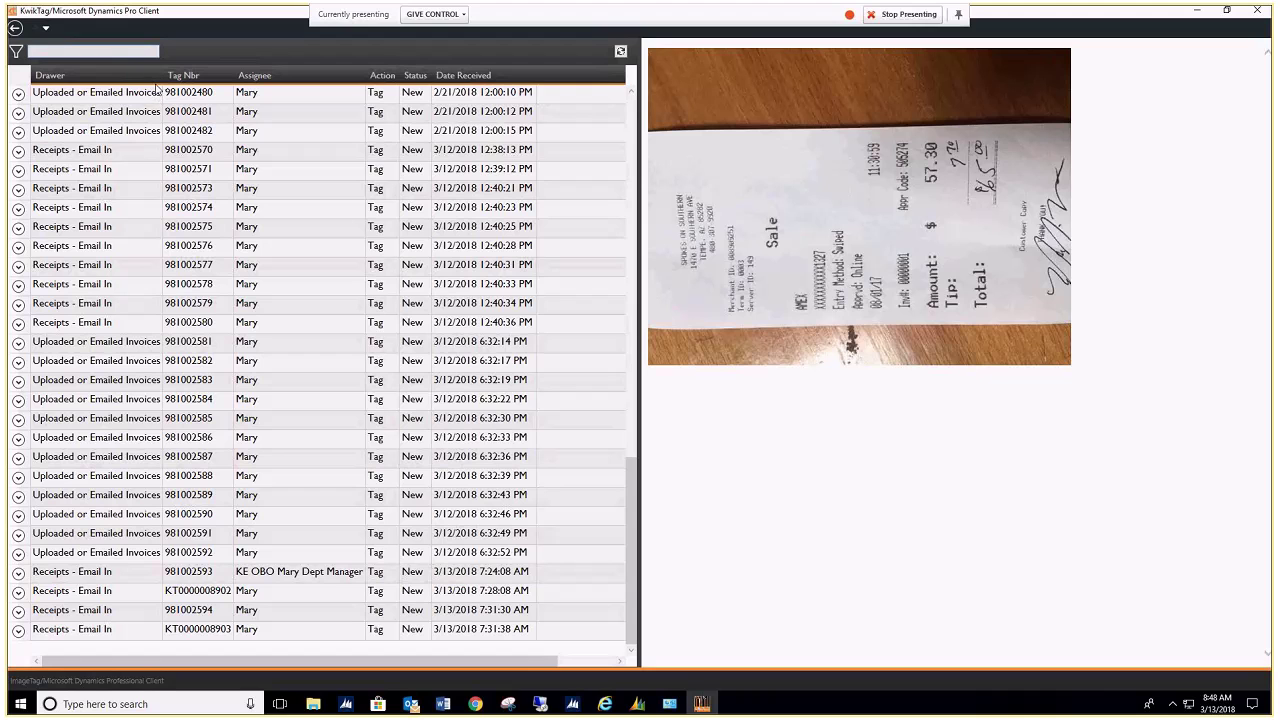
pyautogui.click(155, 80)
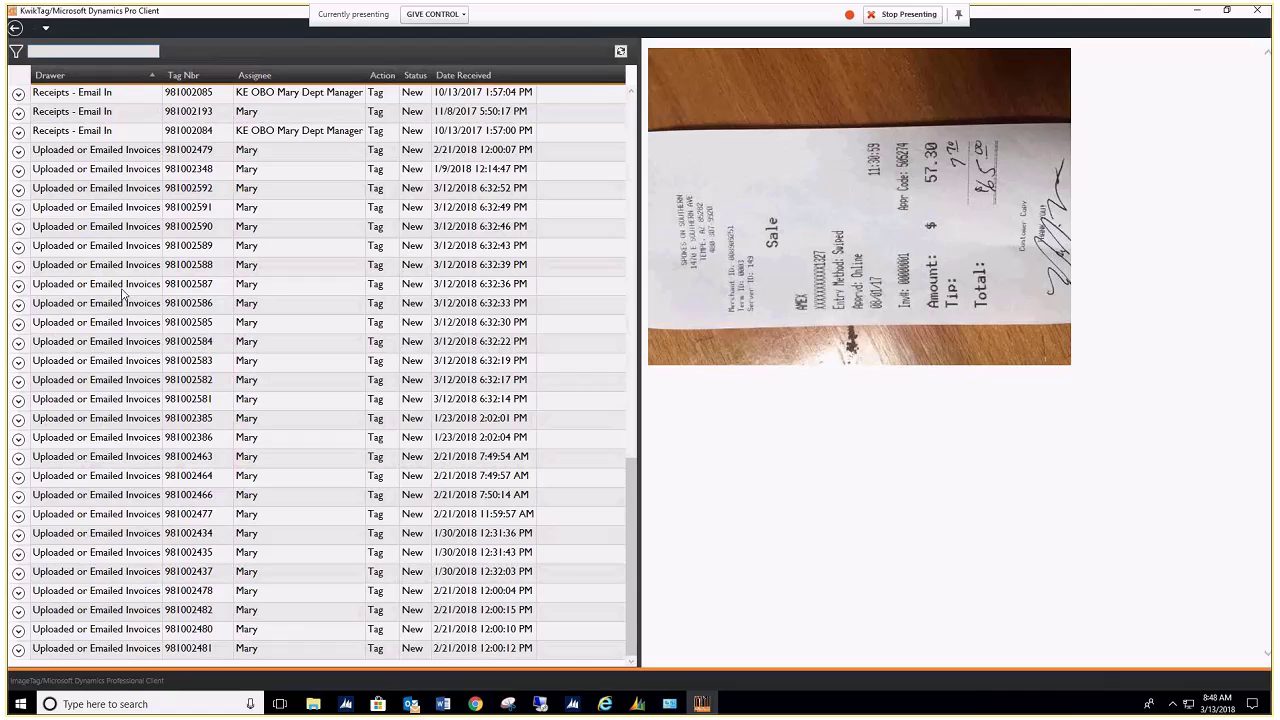
# Step: Go to the KwikTag Dashboard and open the 84 open items awaiting the Tag action
pyautogui.click(45, 28)
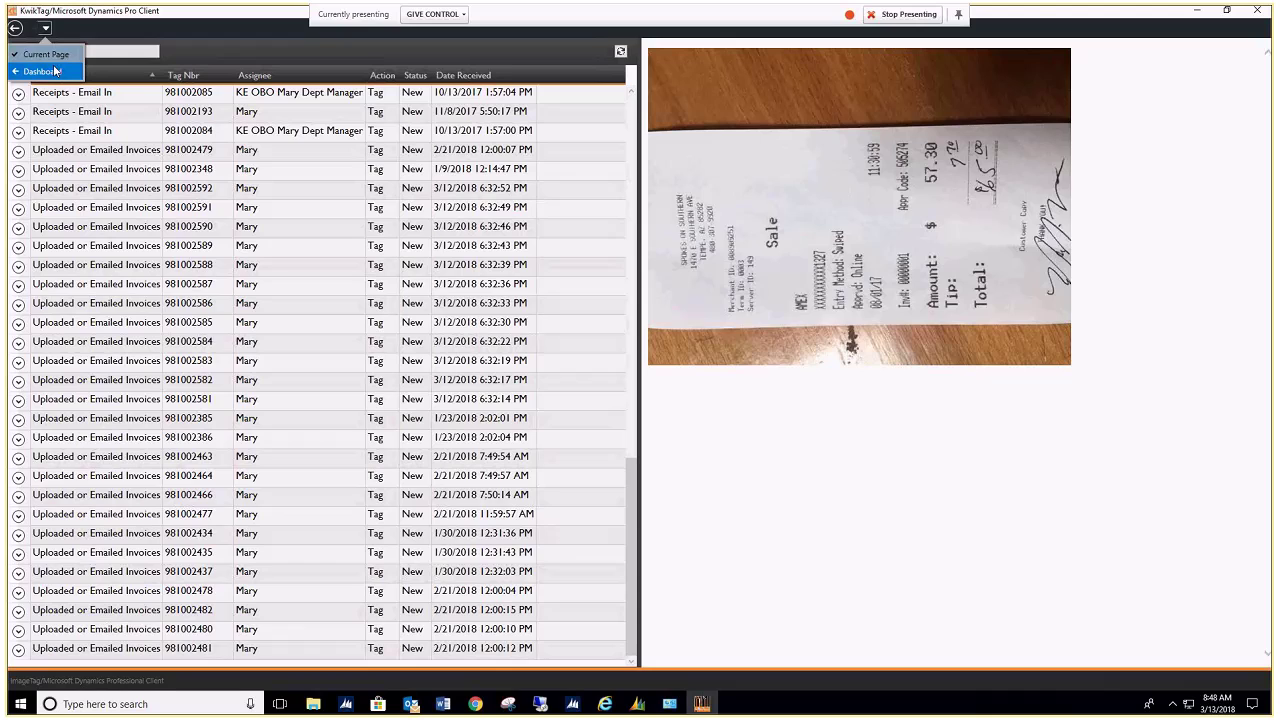
pyautogui.click(55, 71)
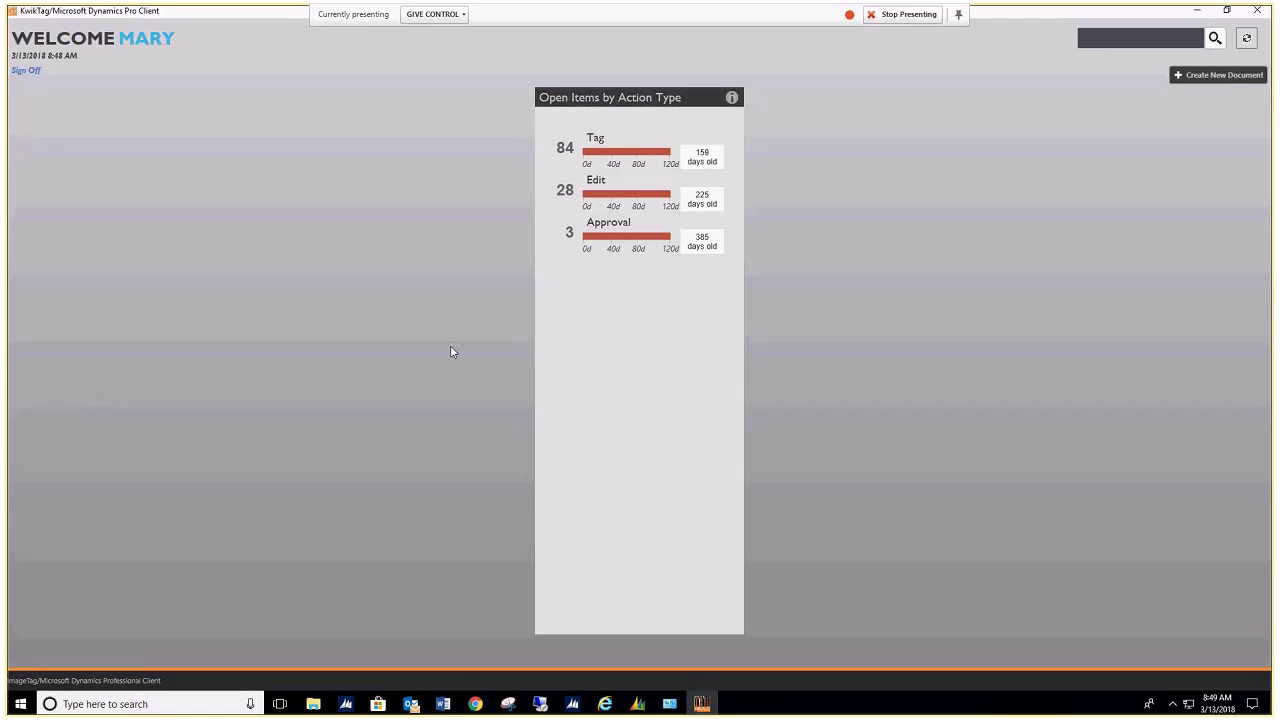
pyautogui.click(593, 143)
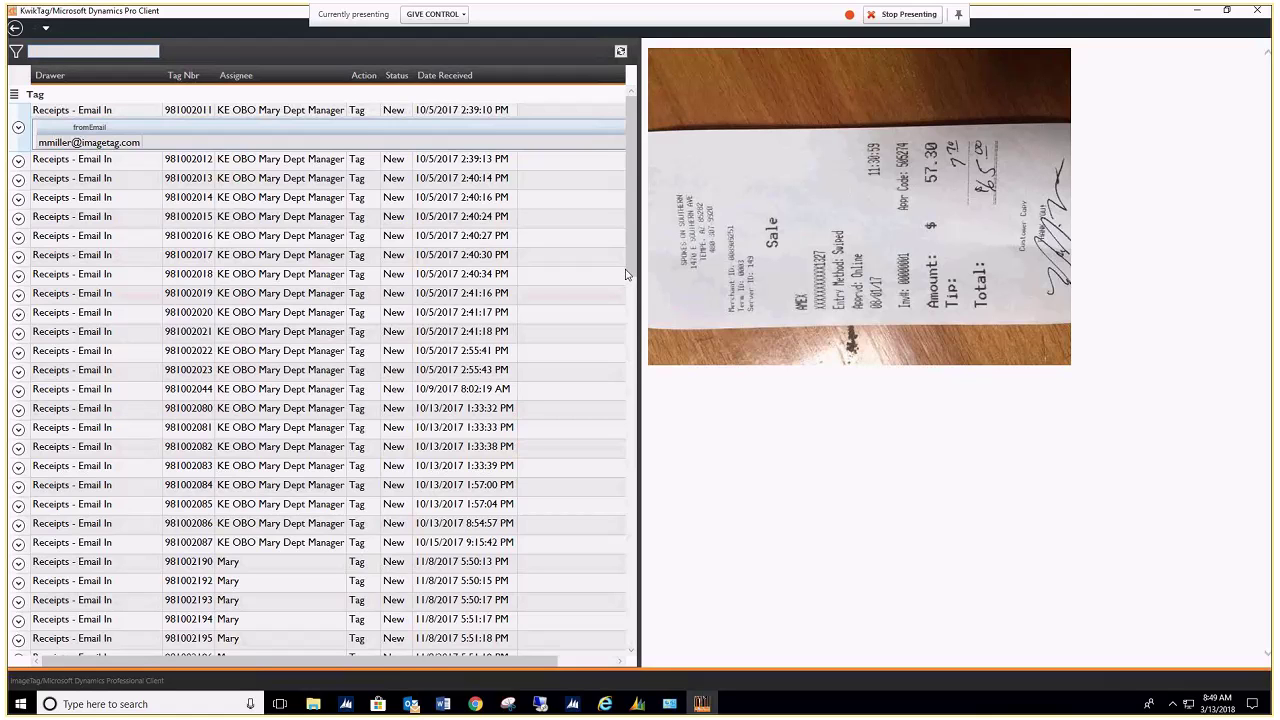
# Step: Open Uploaded or Emailed Invoices tag 981002348 to preview Beaumont Construction invoice 6355BMT
pyautogui.scroll(-4, 626, 315)
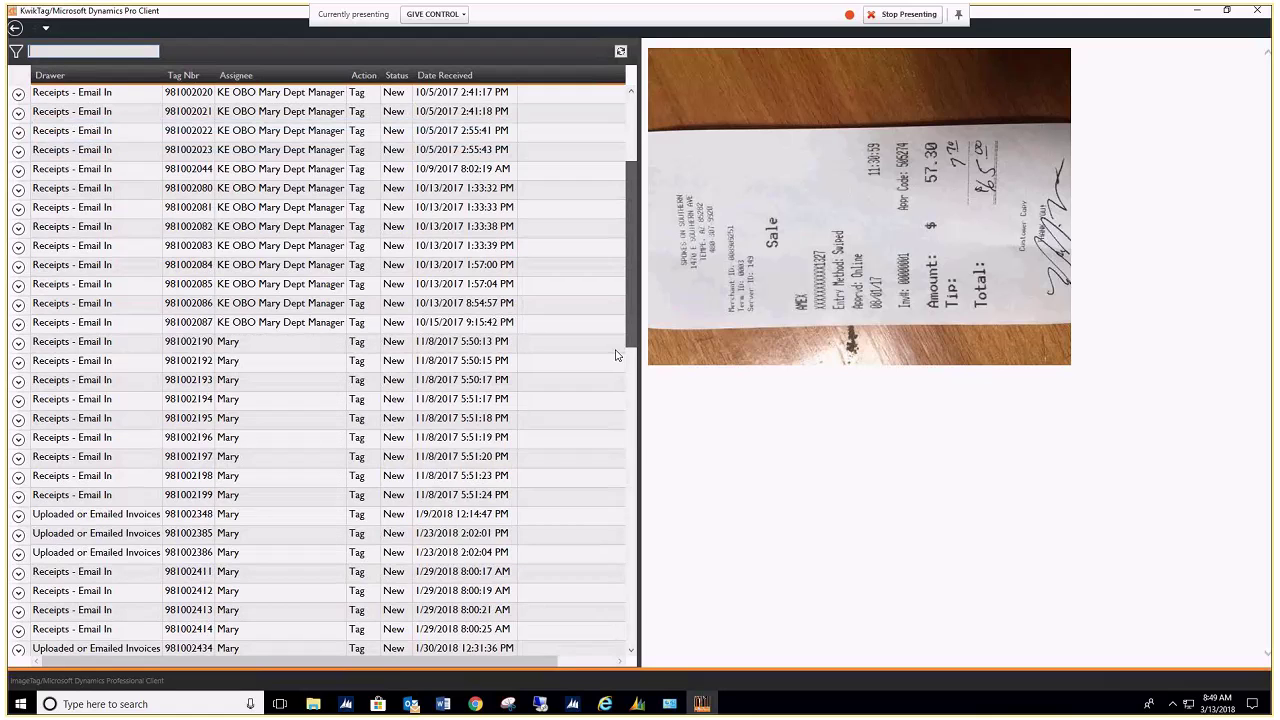
pyautogui.scroll(-2, 615, 370)
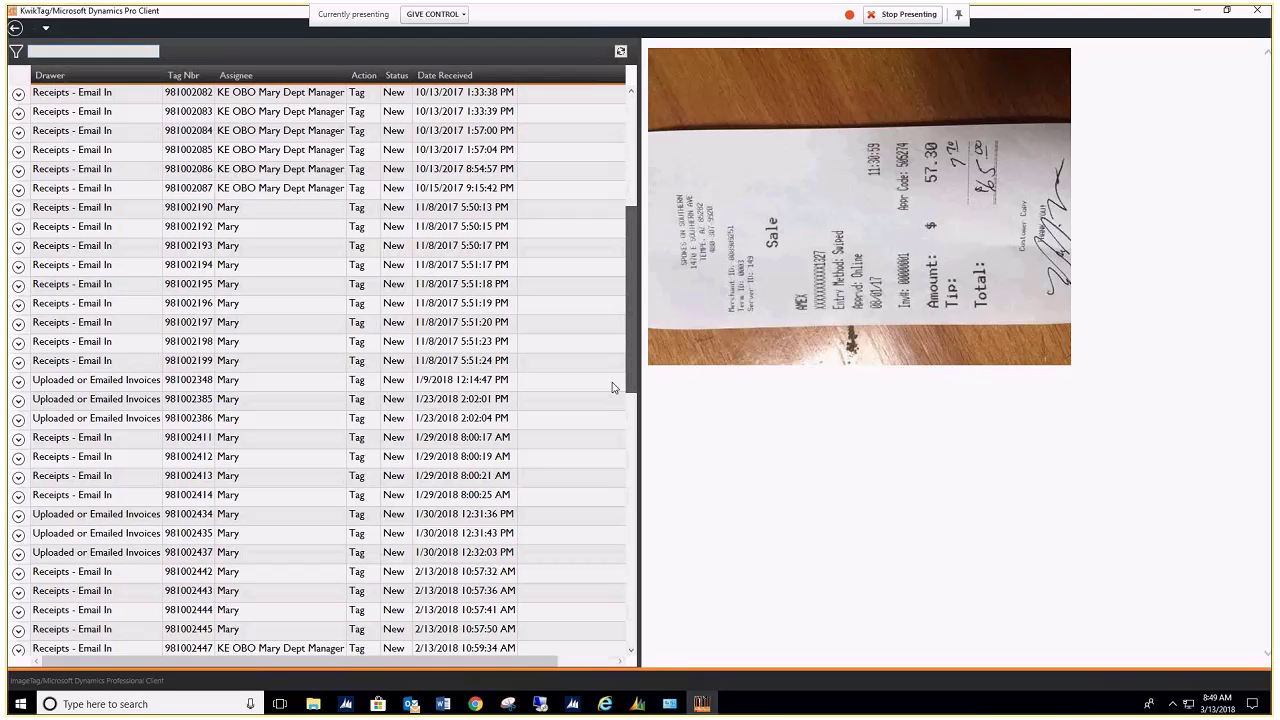
pyautogui.click(115, 383)
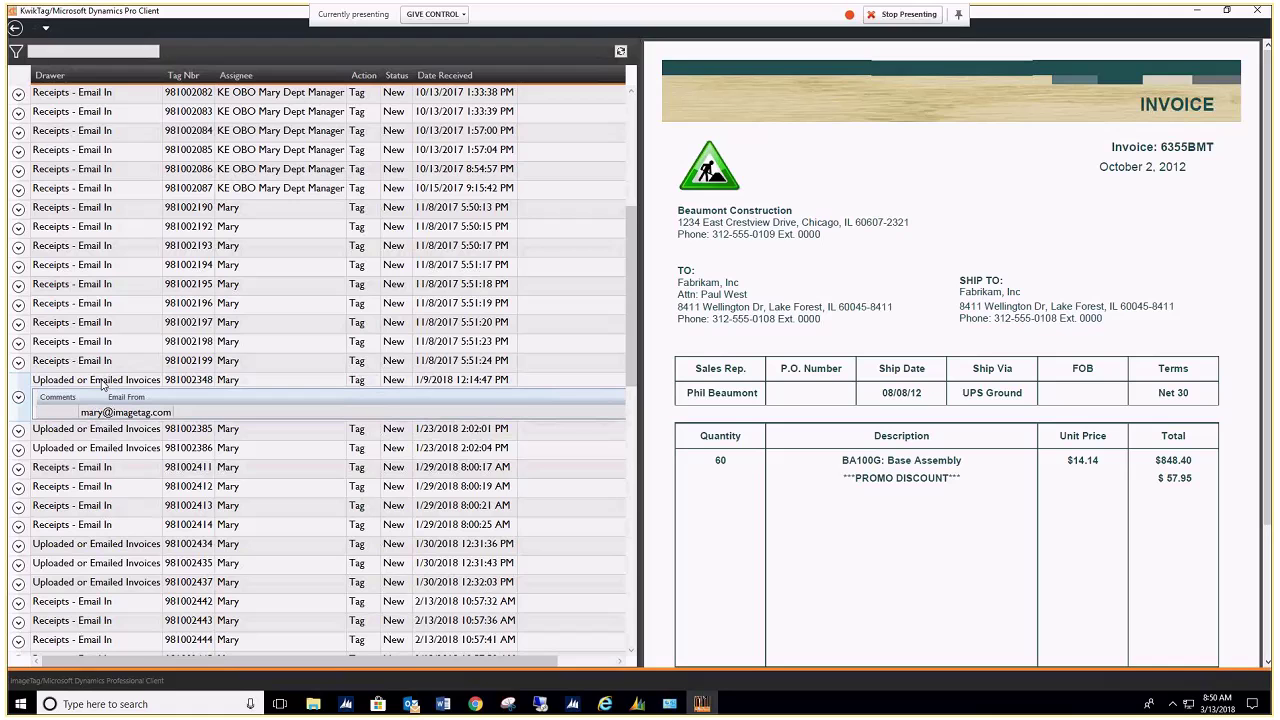
# Step: Start a New Invoice Approver Selection workflow for tag 981002348 from its context menu
pyautogui.rightClick(103, 386)
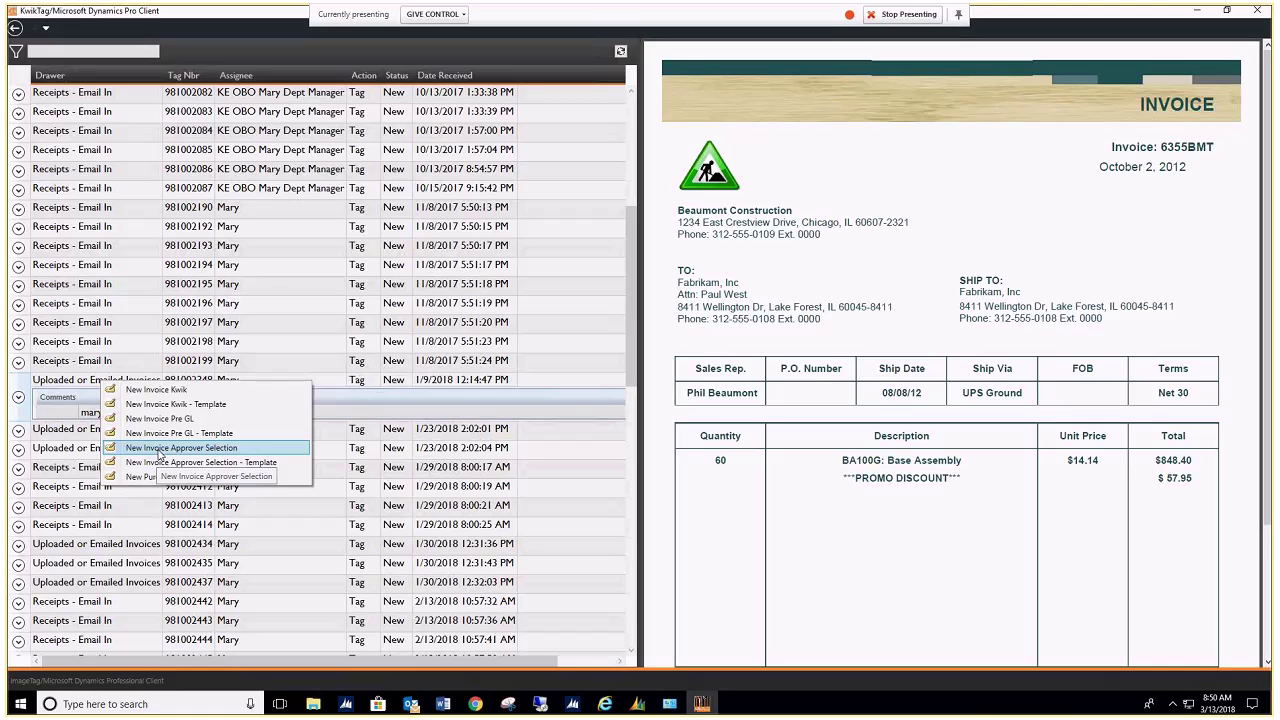
pyautogui.click(159, 448)
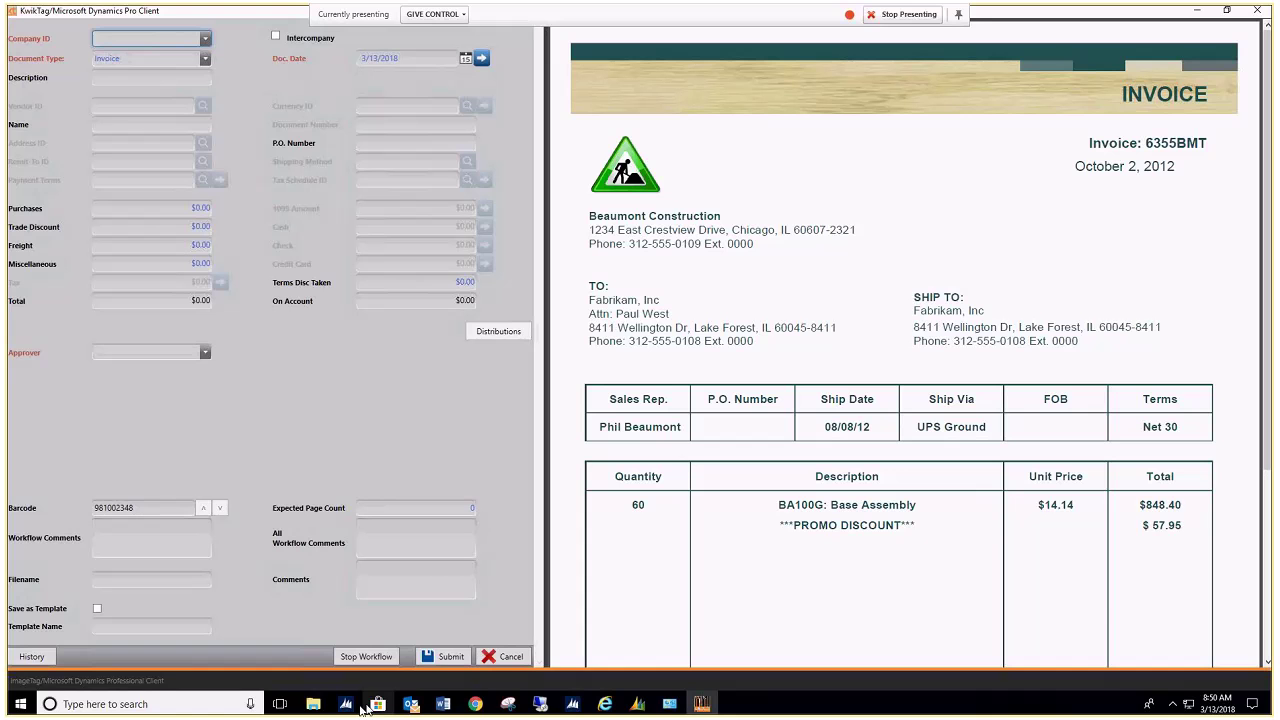
# Step: Open a blank Dynamics GP payables transaction entry window, then minimize GP's main window
pyautogui.moveTo(345, 706)
pyautogui.click(363, 608)
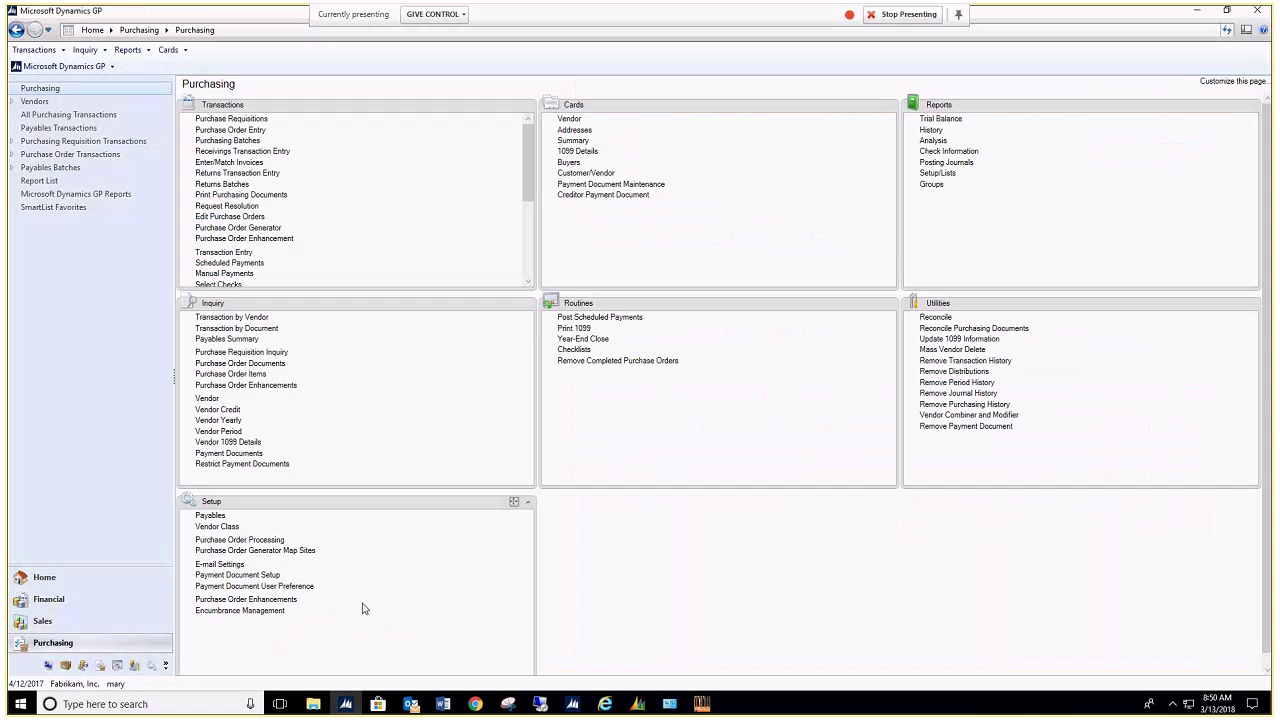
pyautogui.click(207, 256)
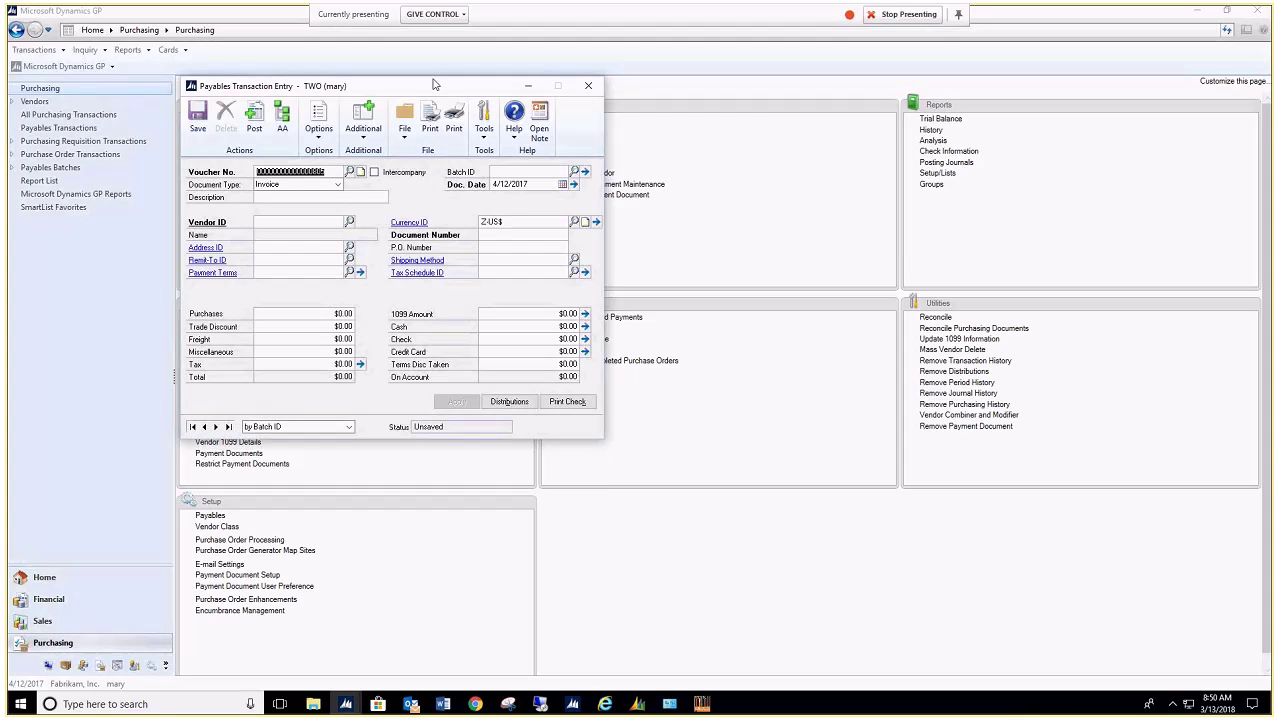
pyautogui.moveTo(476, 91); pyautogui.dragTo(892, 109)
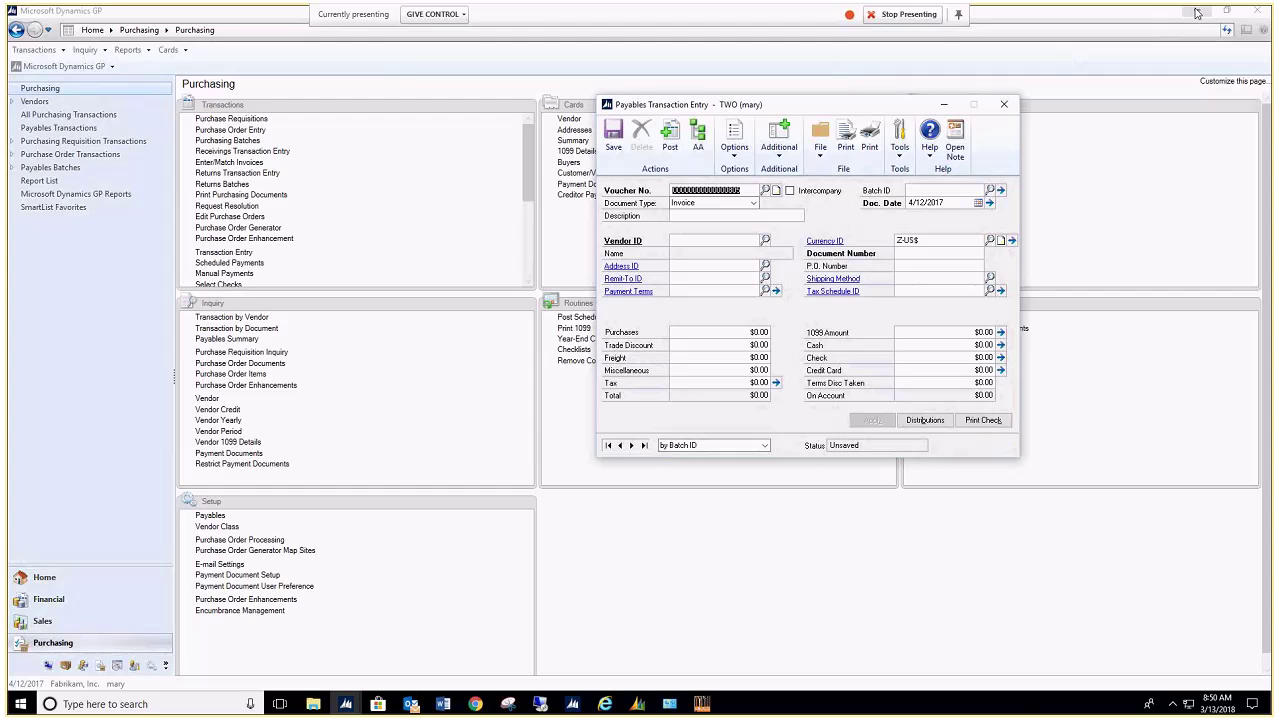
pyautogui.click(1197, 12)
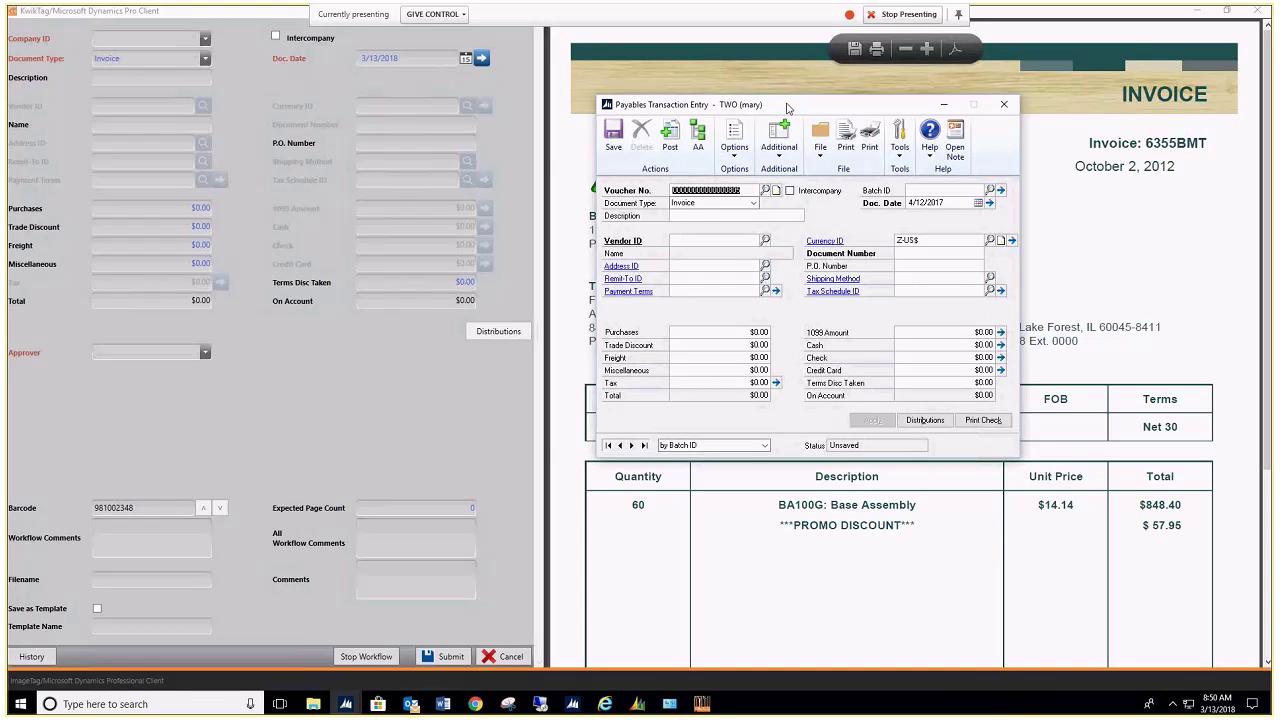
# Step: Reposition the entry window and set the KwikTag Company ID to Fabrikam, Inc
pyautogui.moveTo(786, 106); pyautogui.dragTo(742, 90)
pyautogui.moveTo(731, 82); pyautogui.dragTo(731, 69)
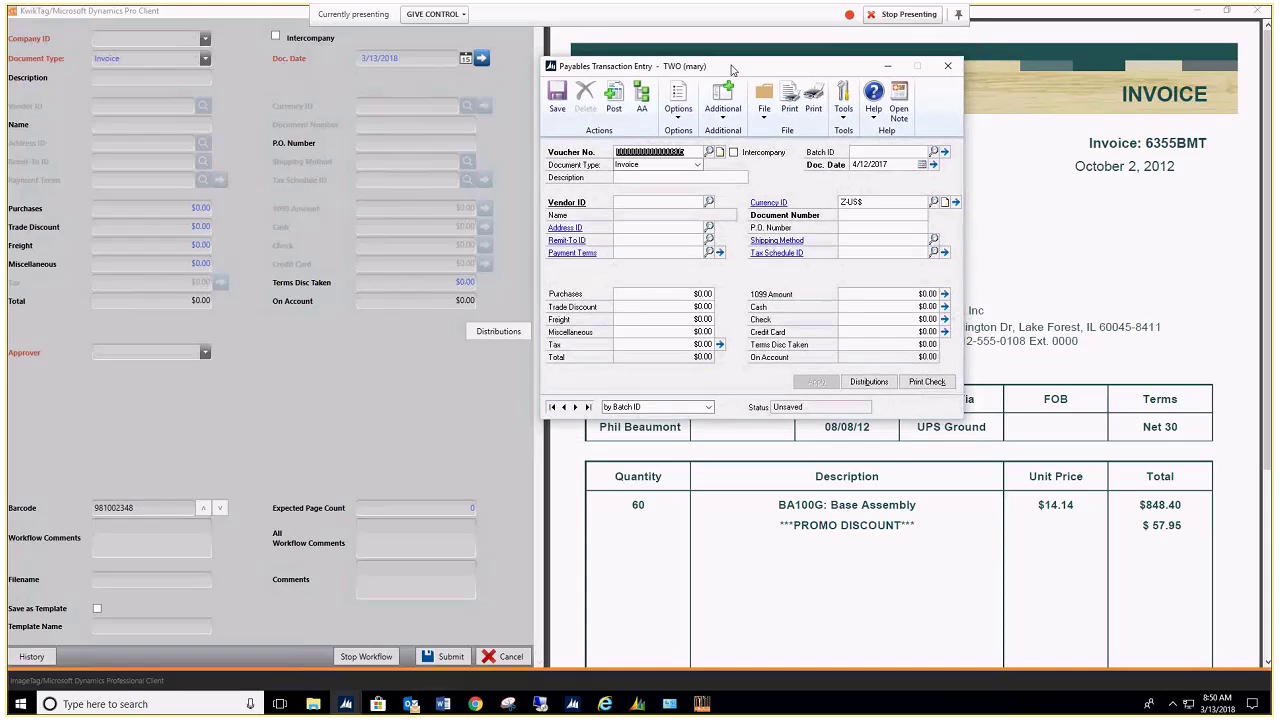
pyautogui.click(204, 40)
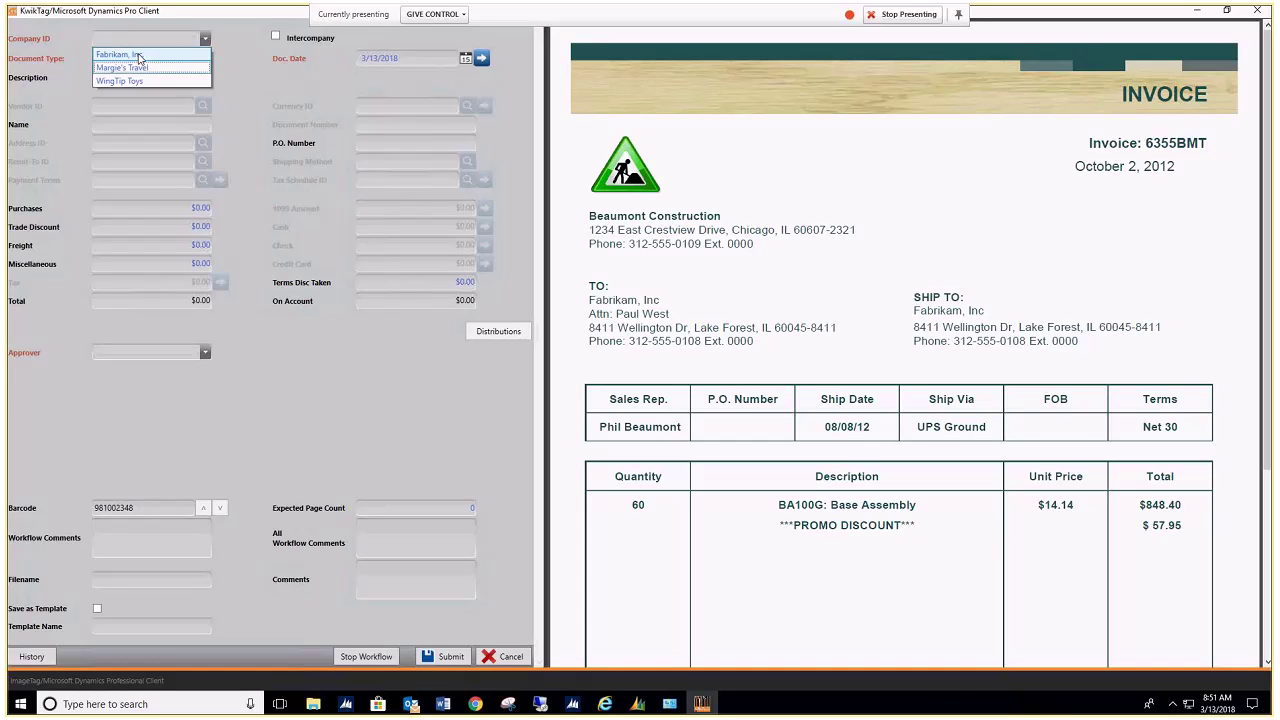
pyautogui.click(140, 55)
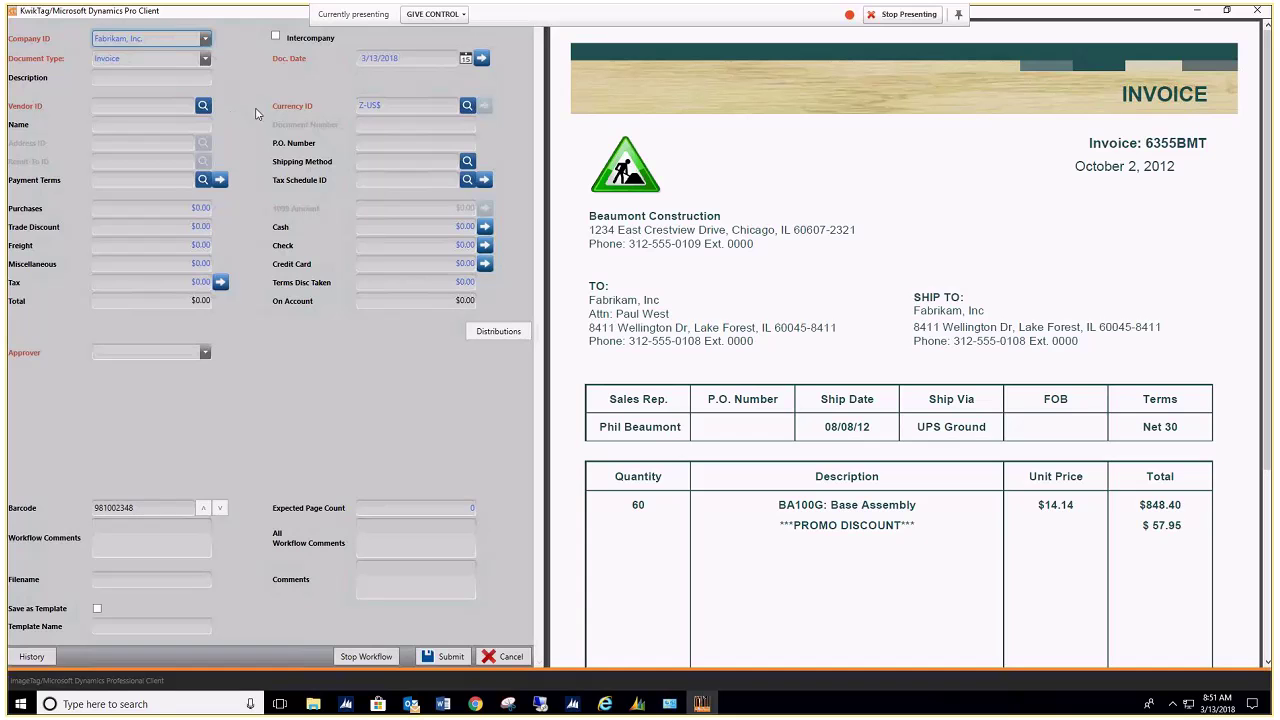
# Step: Set the vendor to Beaumont Construction (BEAUMONT0001) using the vendor lookup filtered by 'beau'
pyautogui.click(138, 106)
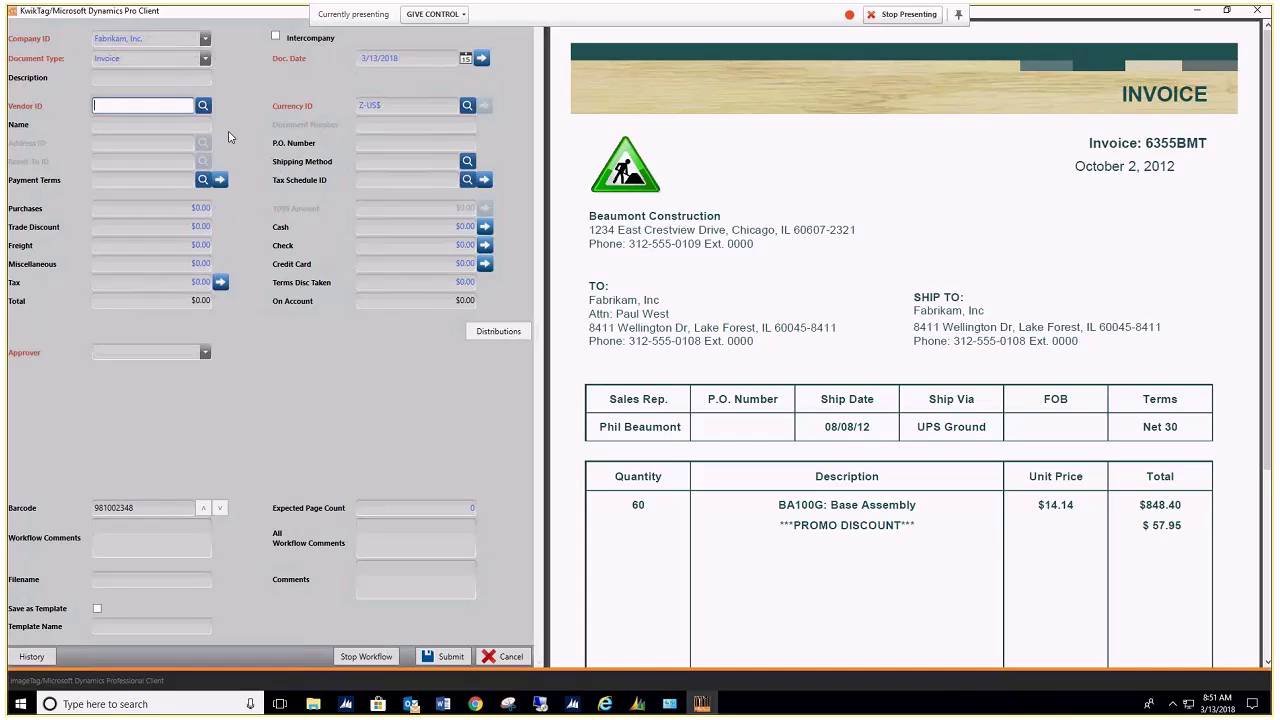
pyautogui.write('BASILIERE0001')
pyautogui.write('E')
pyautogui.click(203, 107)
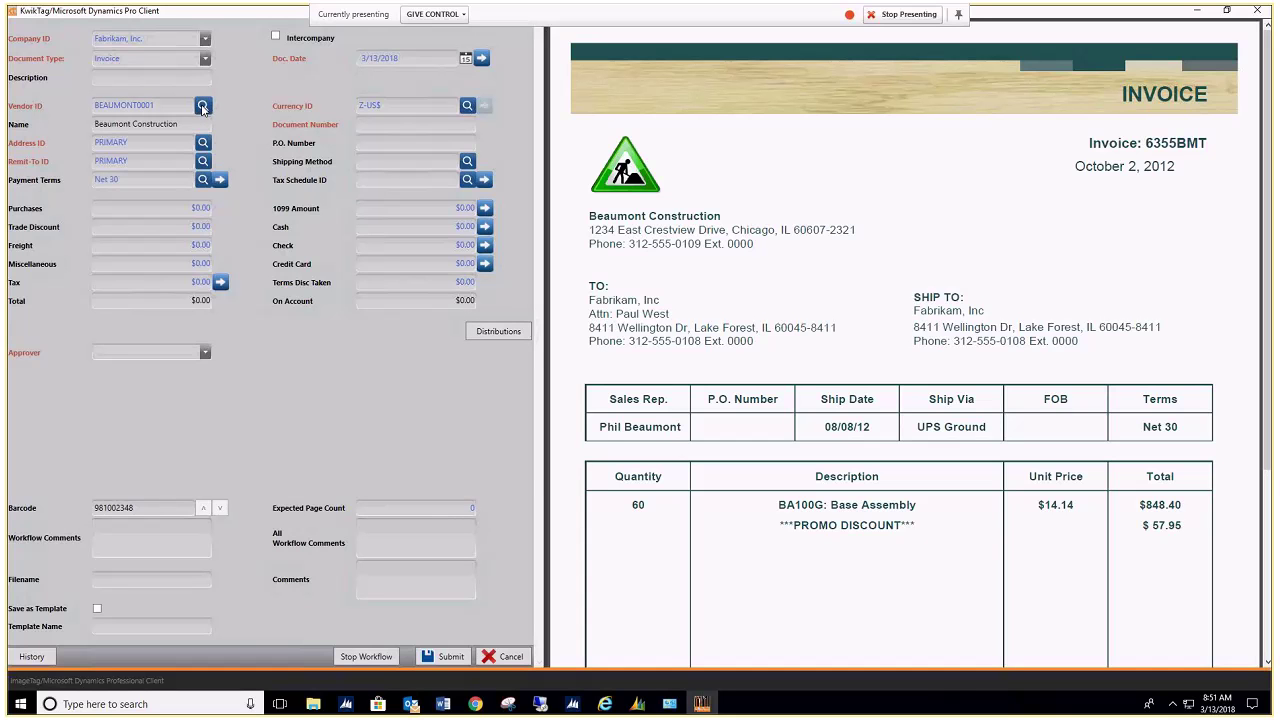
pyautogui.click(203, 106)
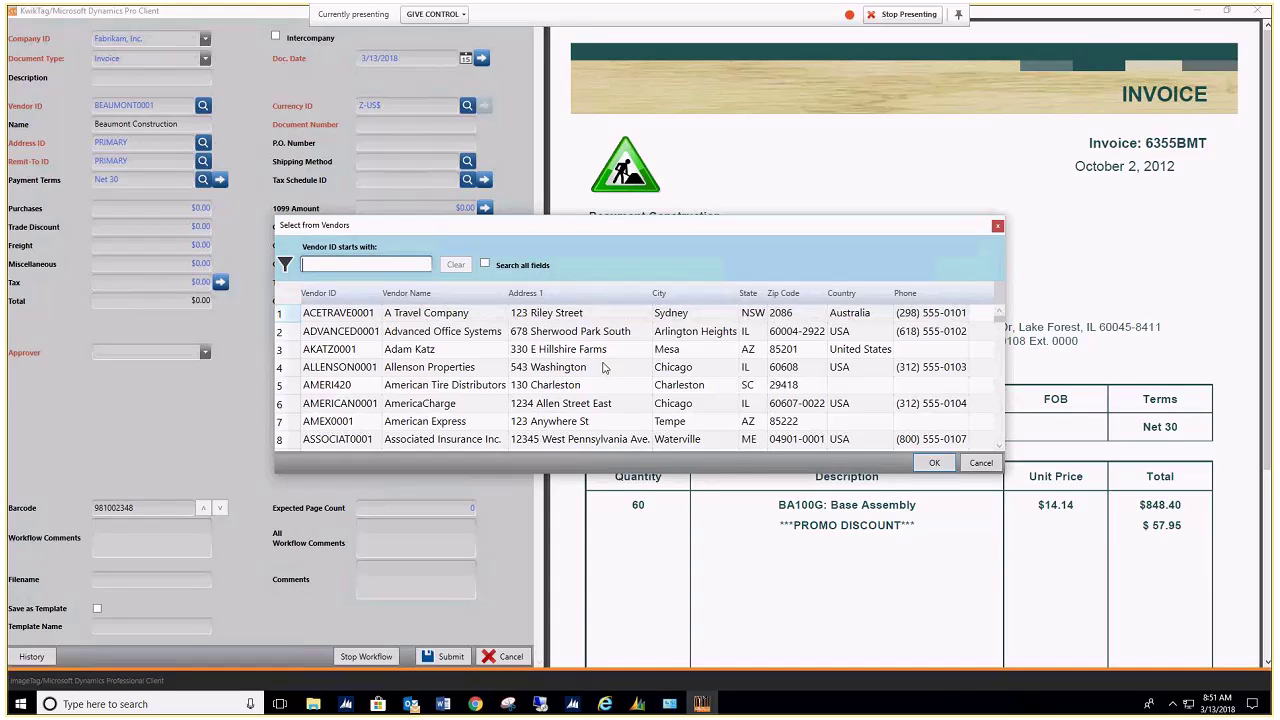
pyautogui.click(320, 263)
pyautogui.write('beau')
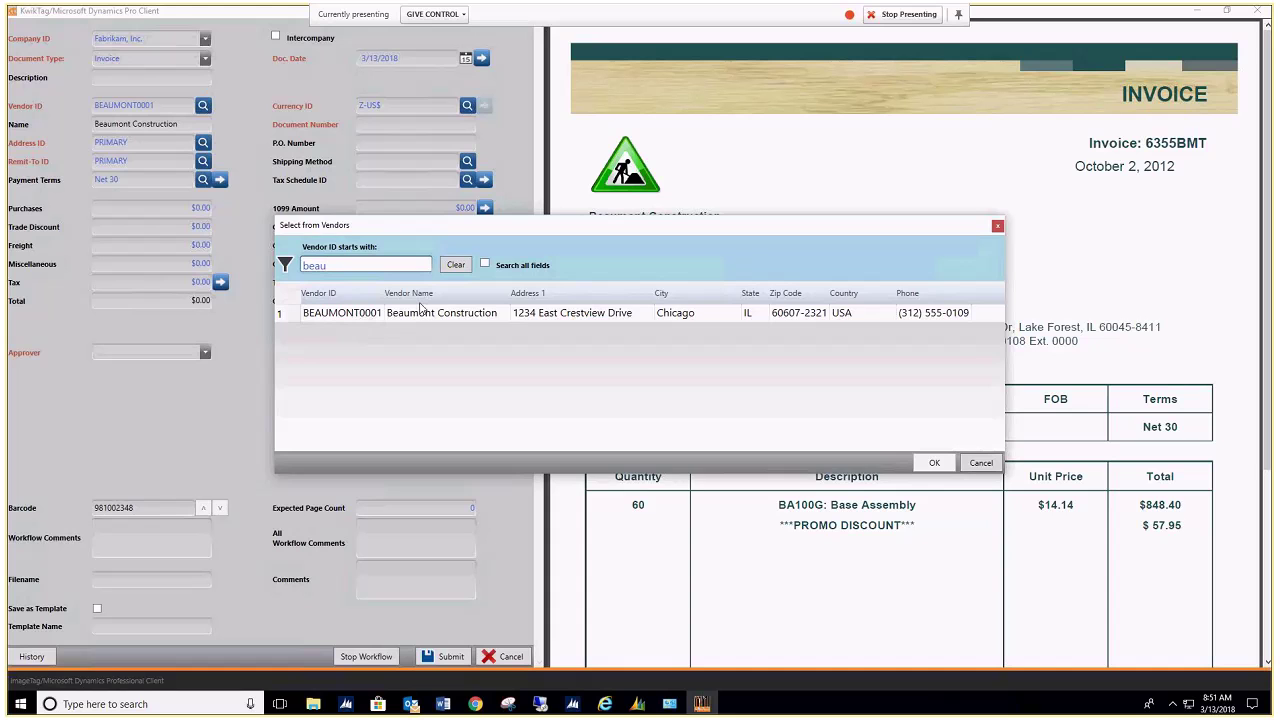
pyautogui.doubleClick(420, 316)
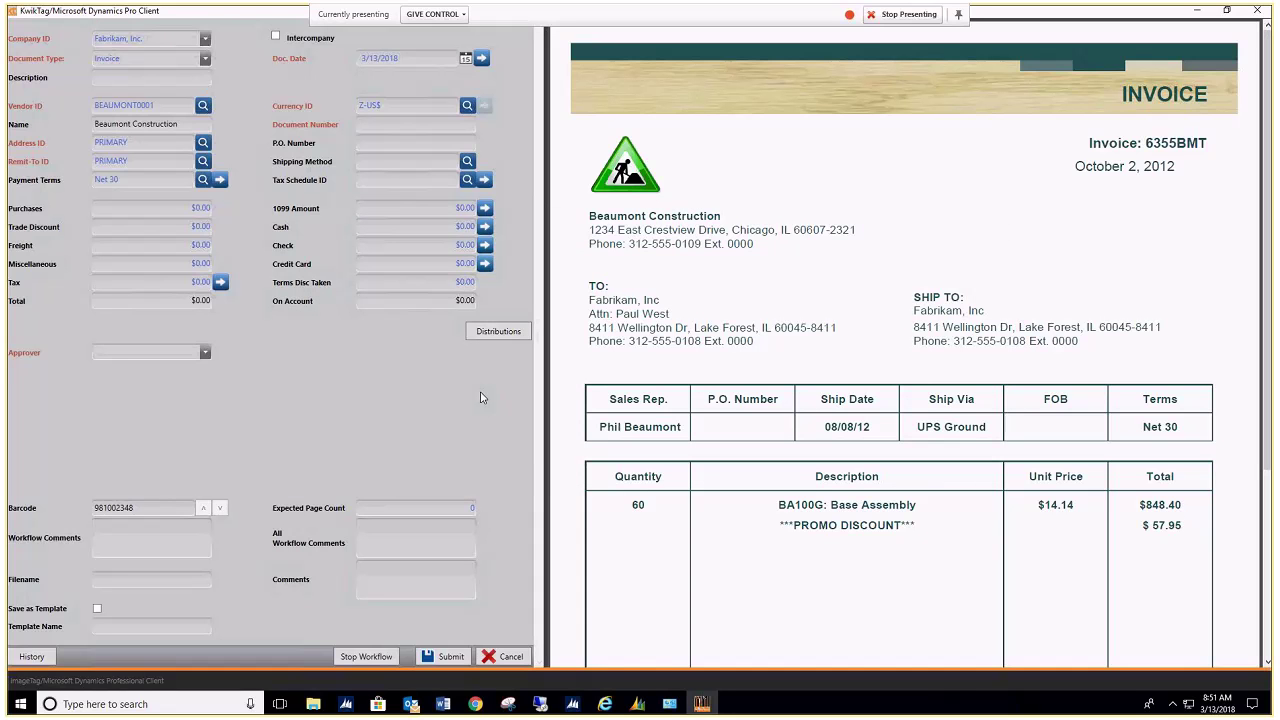
# Step: Enter document number 6355BMT31218DFC, copying 6355BMT from the invoice image
pyautogui.click(435, 125)
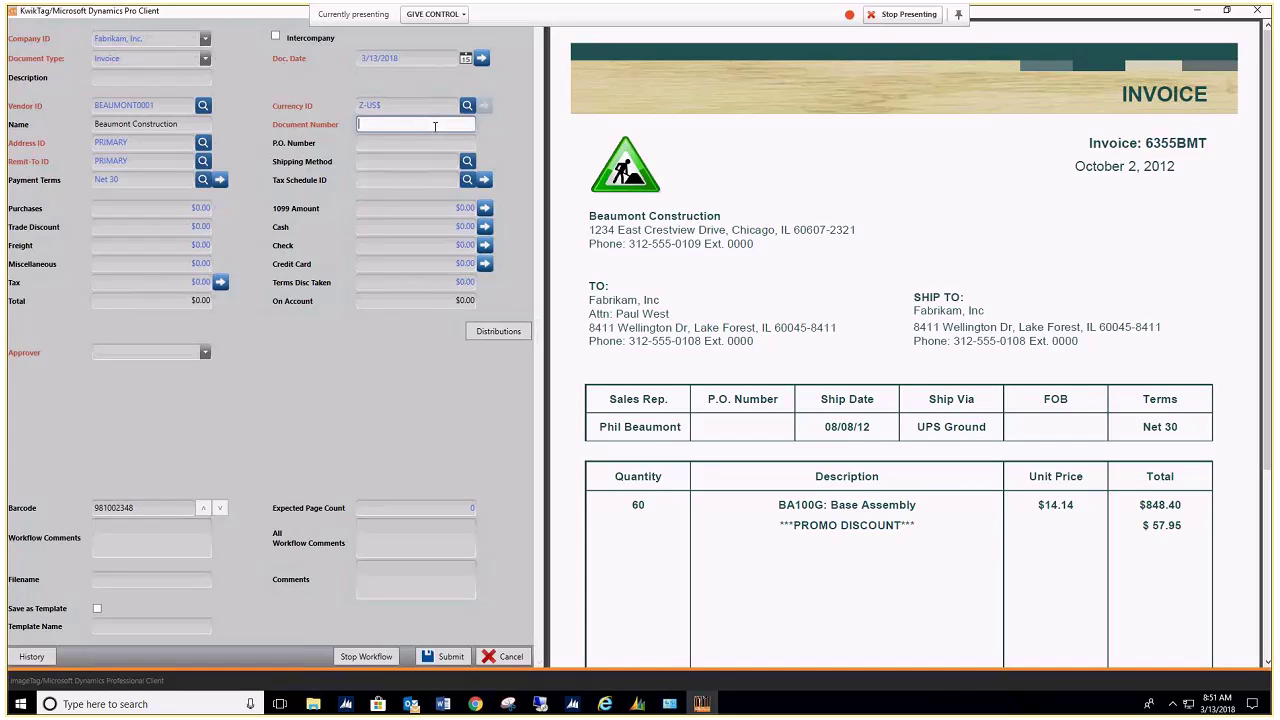
pyautogui.doubleClick(1180, 143)
pyautogui.hotkey('ctrl', 'c')
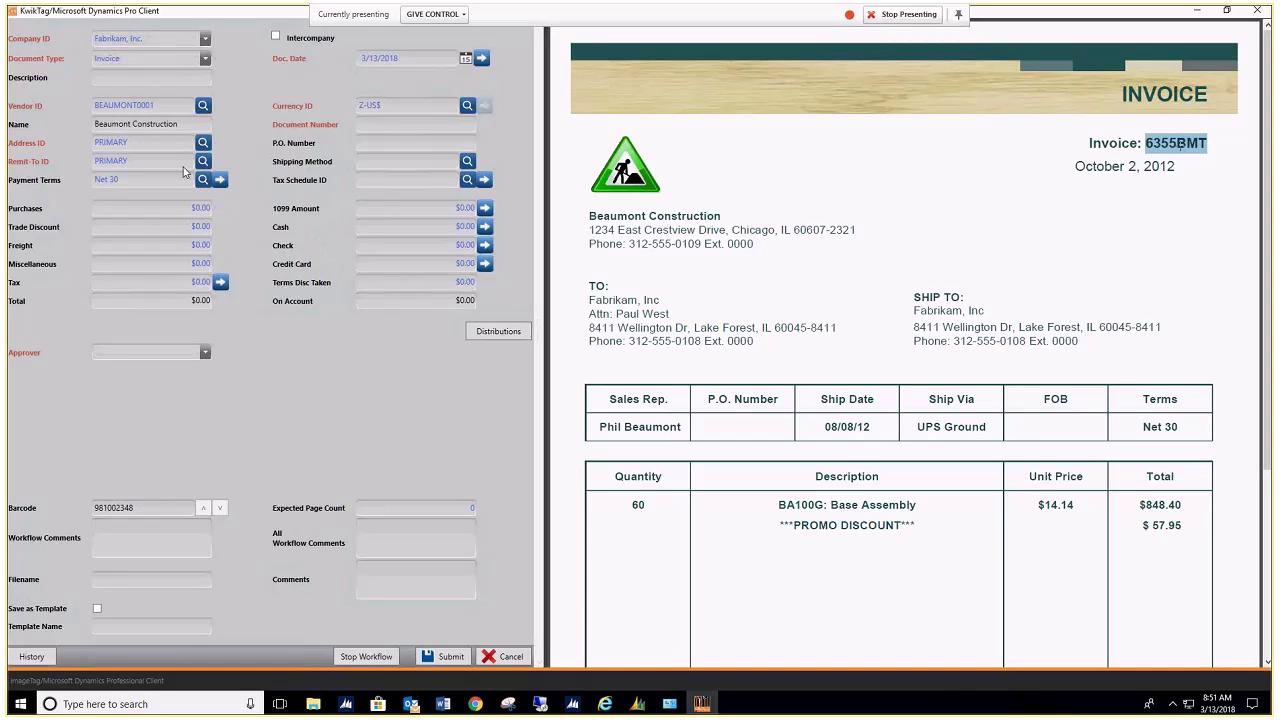
pyautogui.click(417, 123)
pyautogui.hotkey('ctrl', 'v')
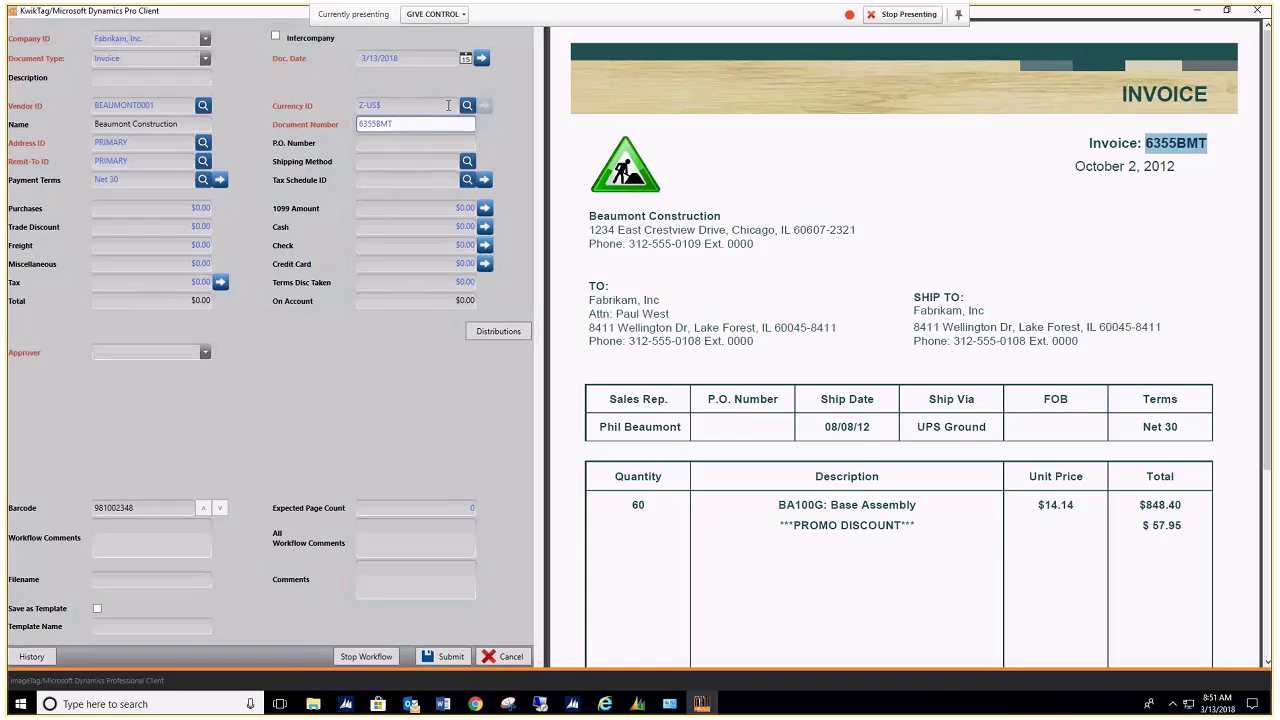
pyautogui.write('31218DFC')
# Step: Capture the $790.45 total as Purchases and accept distributions to 100-6170-00 and 000-2100-00
pyautogui.click(1121, 524)
pyautogui.scroll(-2, 1121, 524)
pyautogui.scroll(-1, 1121, 524)
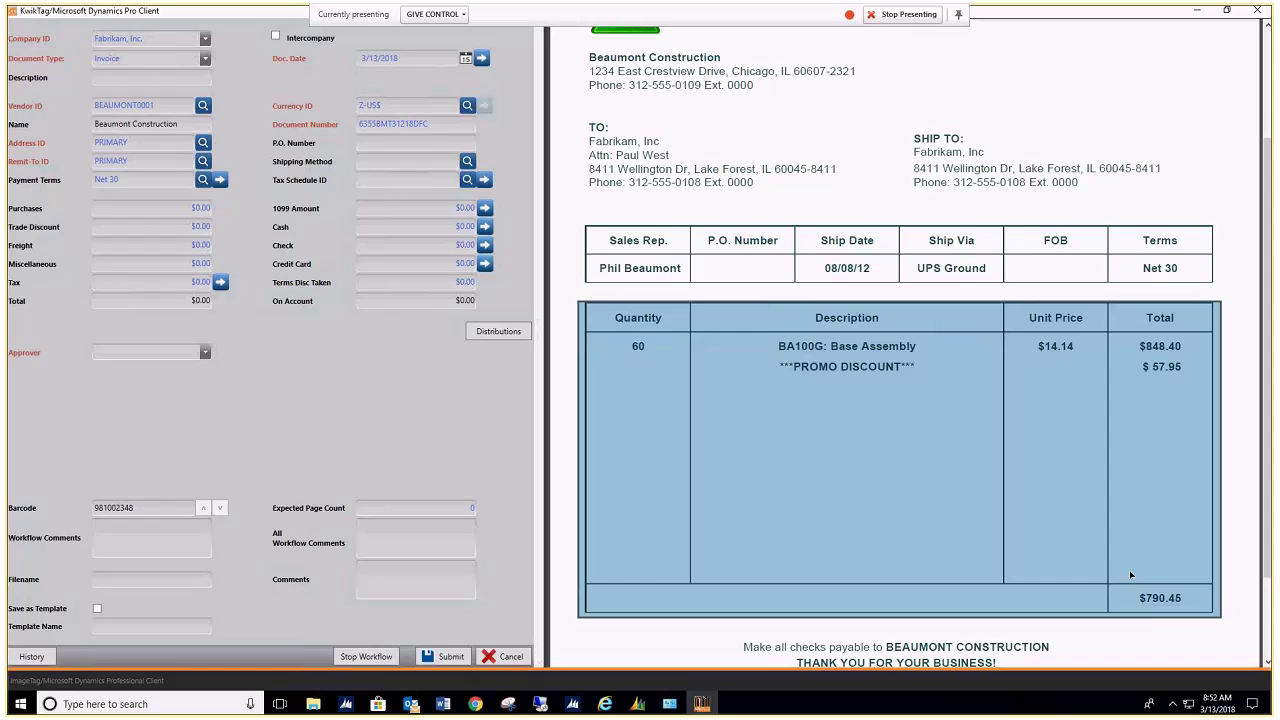
pyautogui.doubleClick(1153, 600)
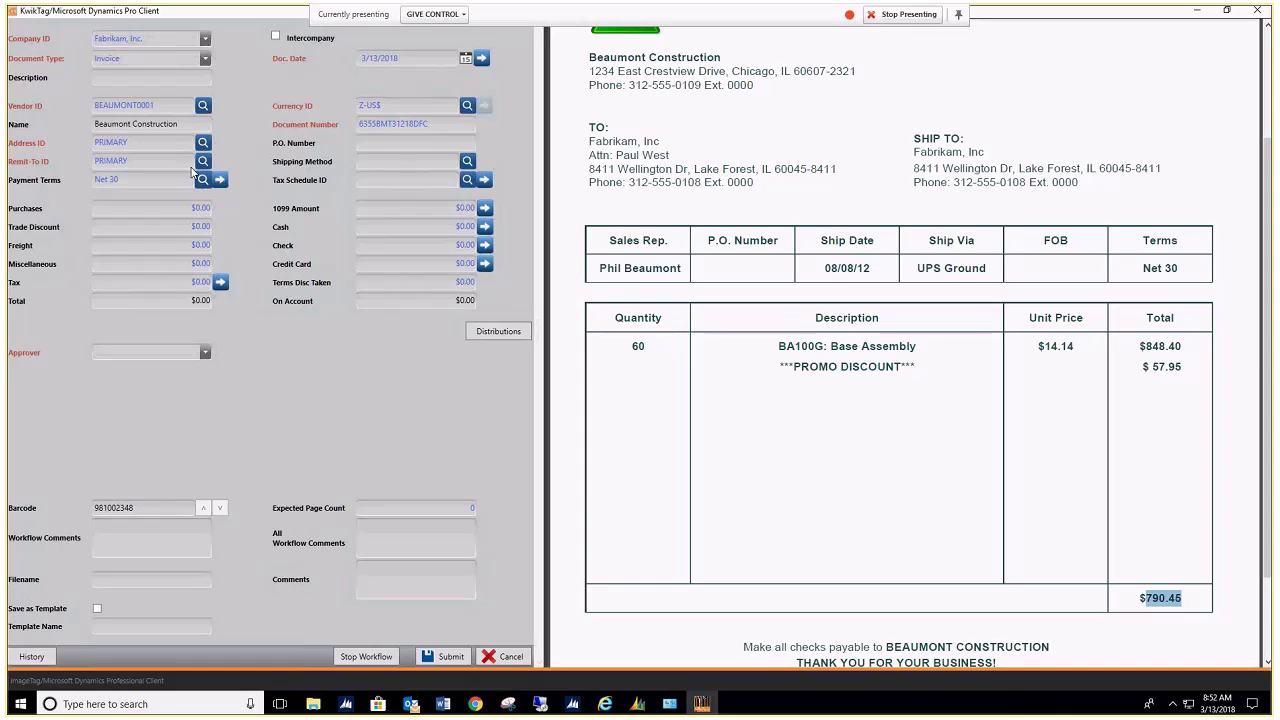
pyautogui.click(184, 207)
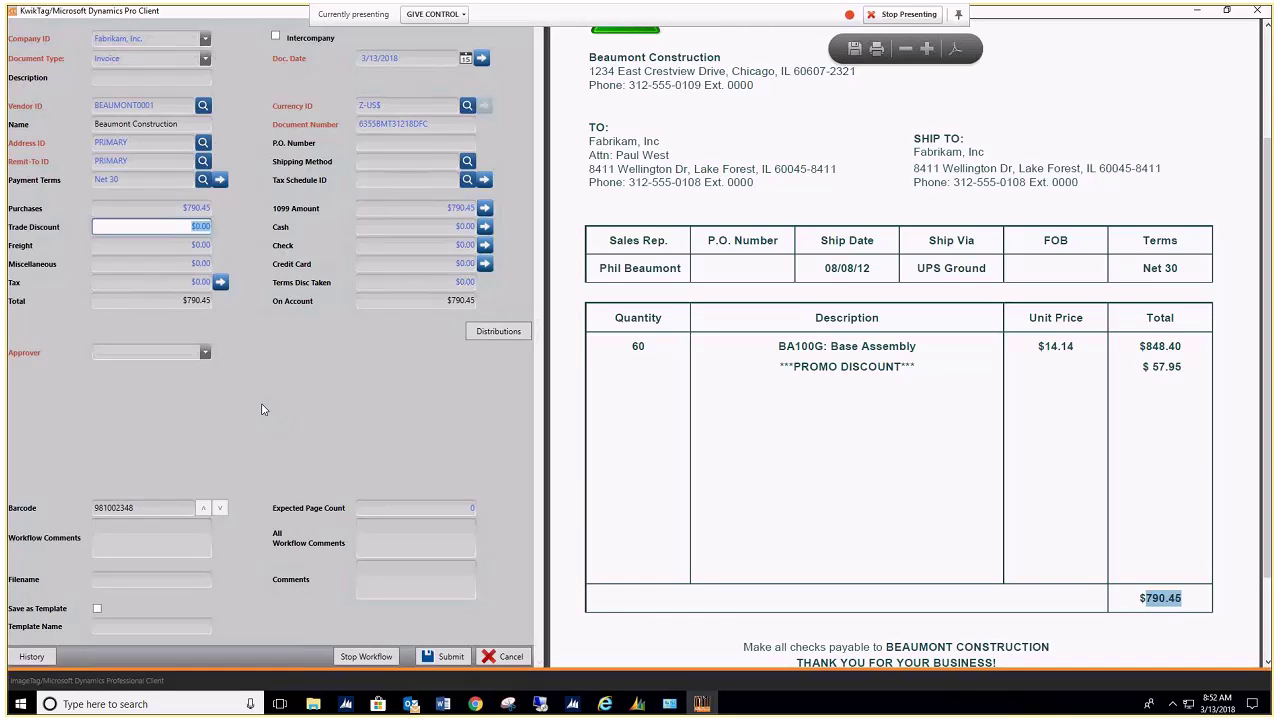
pyautogui.click(484, 337)
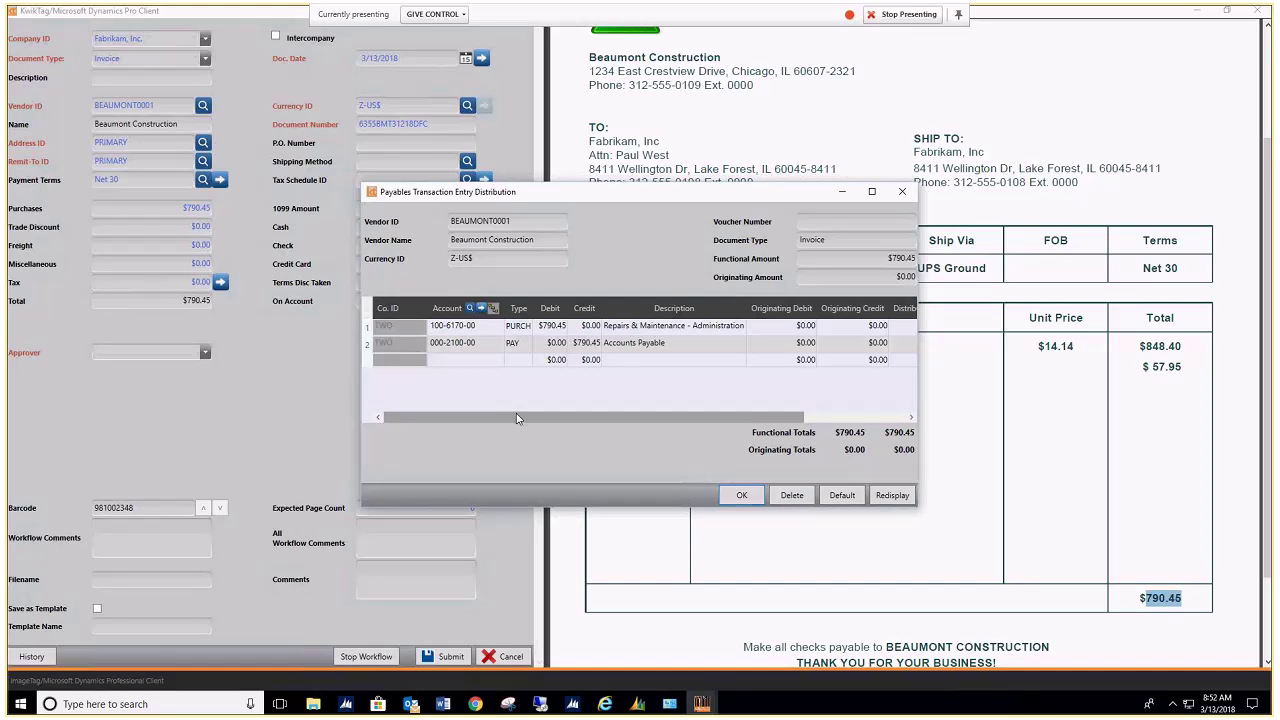
pyautogui.click(740, 502)
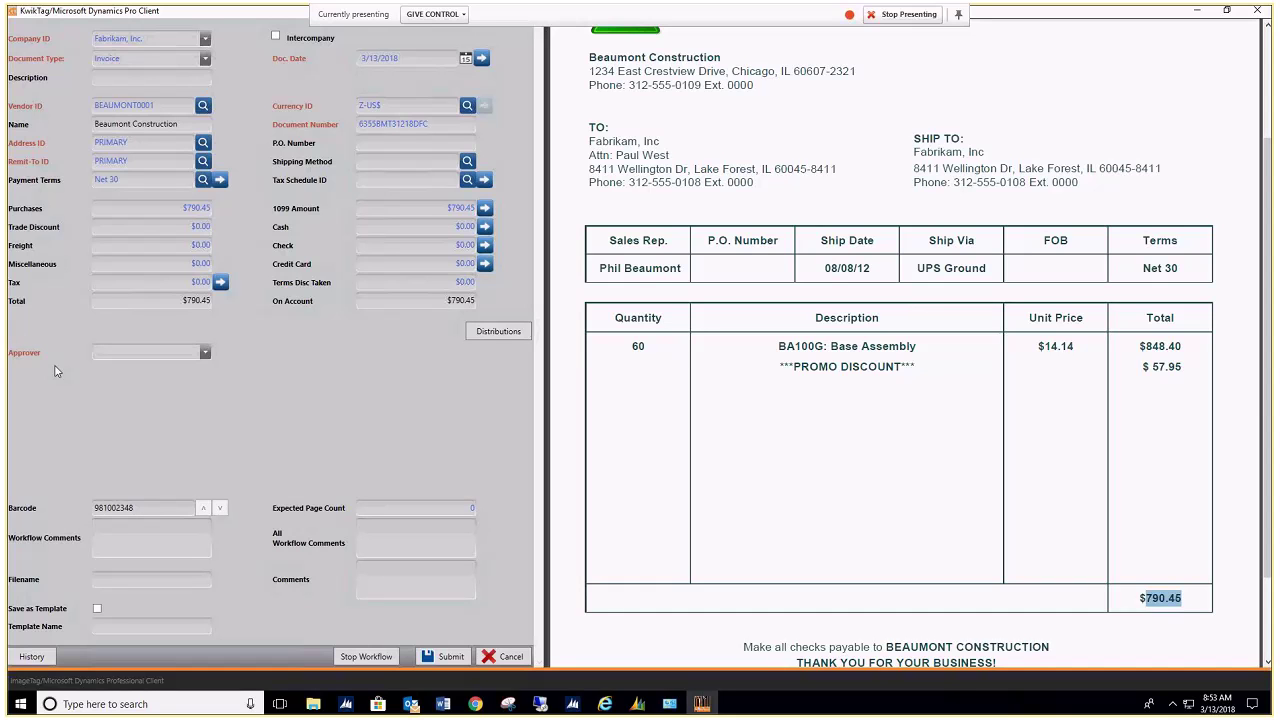
# Step: Choose MaryCFO from the Approver dropdown
pyautogui.click(203, 354)
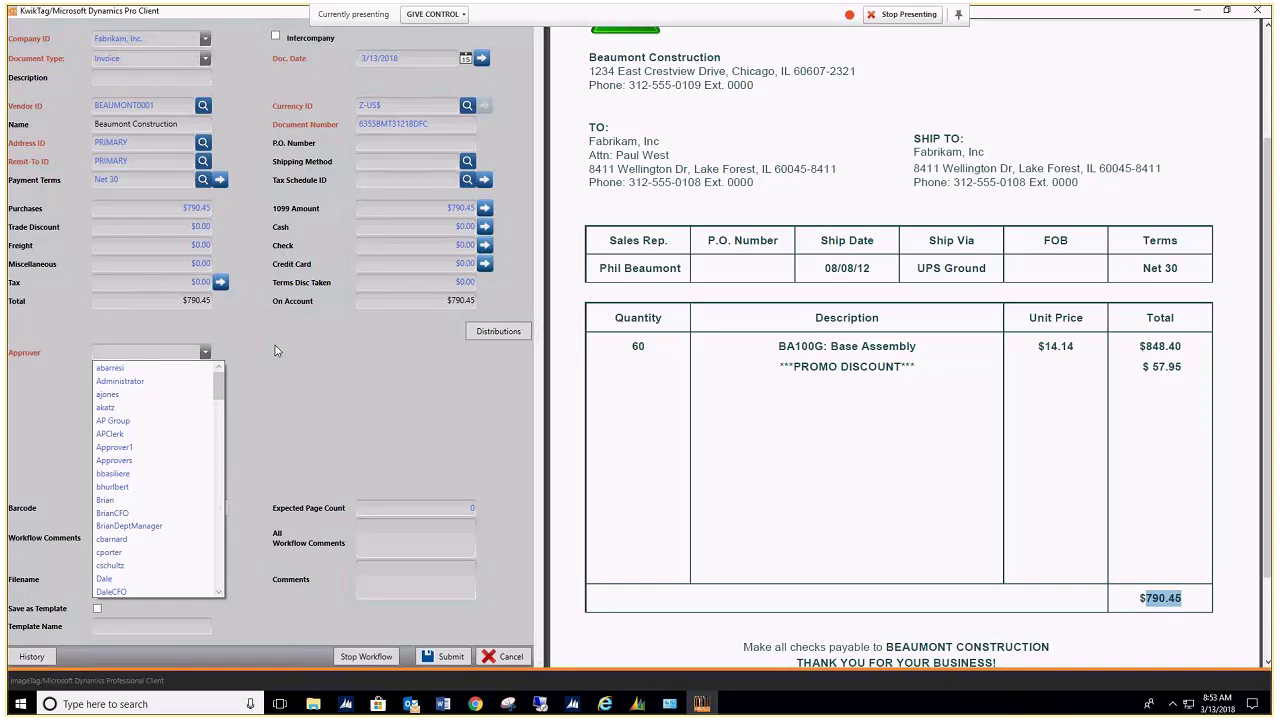
pyautogui.click(220, 484)
pyautogui.click(220, 484)
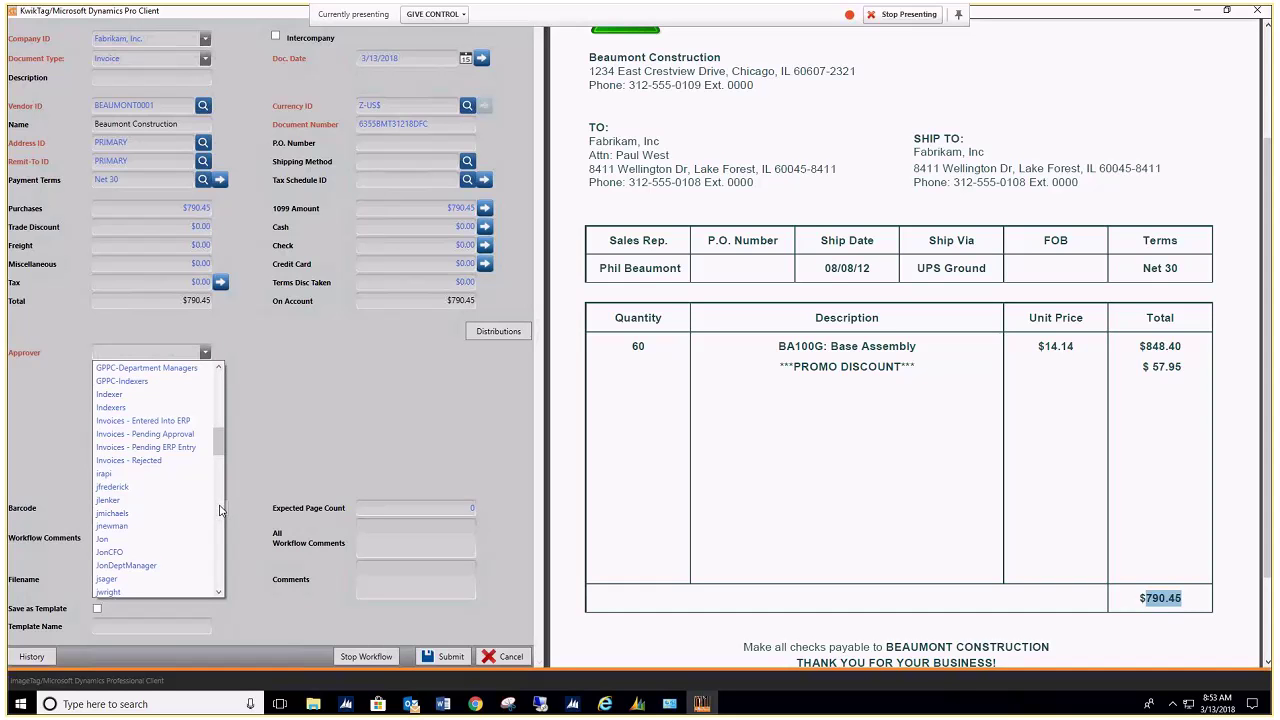
pyautogui.click(220, 510)
pyautogui.click(222, 531)
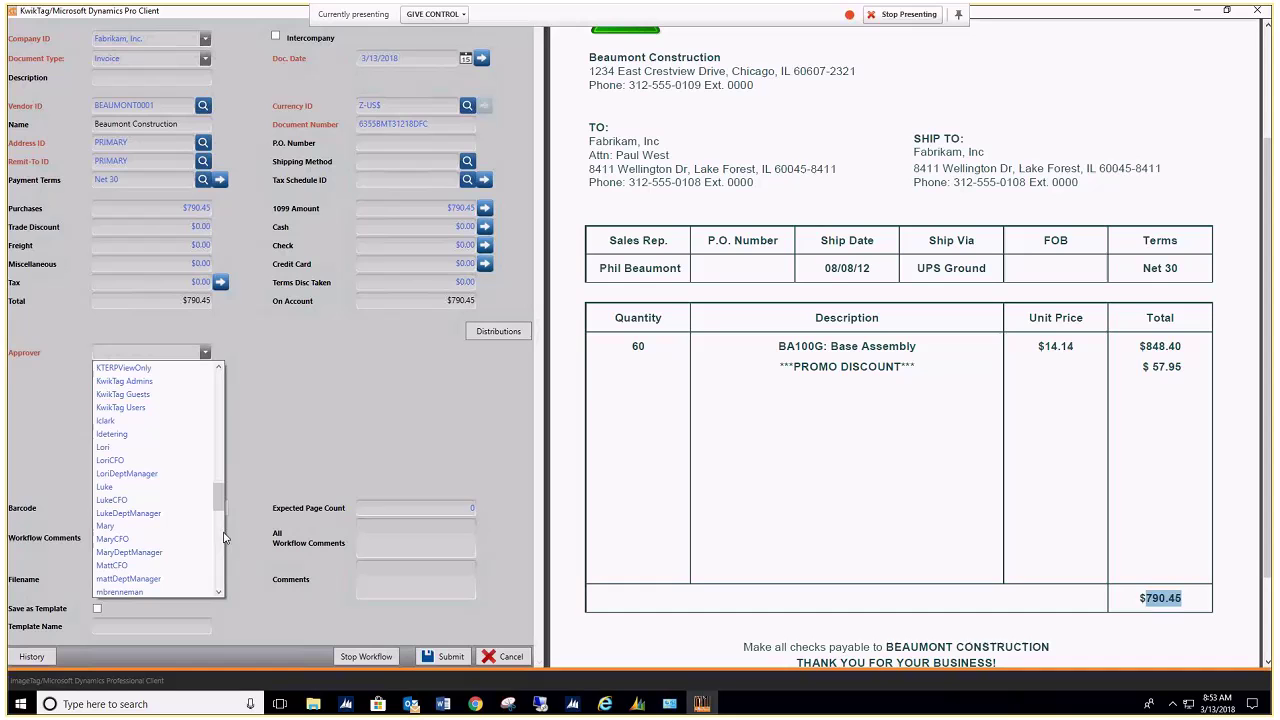
pyautogui.click(112, 541)
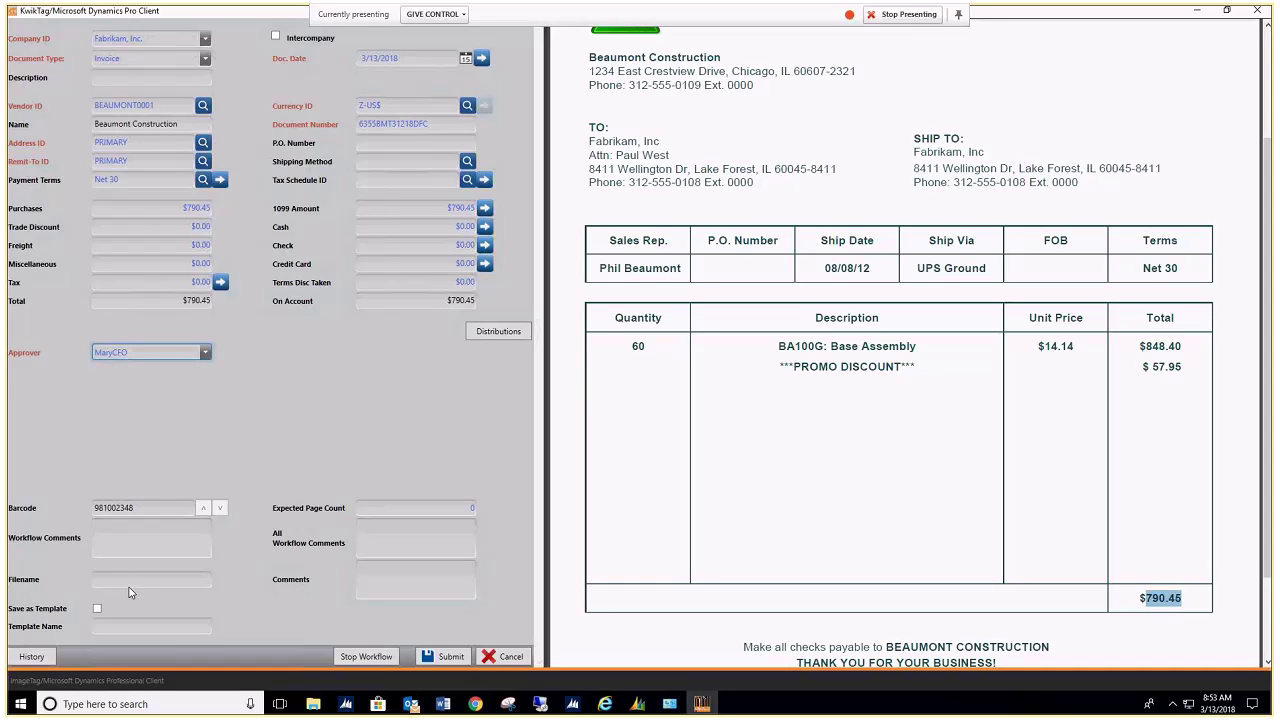
# Step: Enter description 'DFC invoice' and workflow comment 'please rush'
pyautogui.click(126, 540)
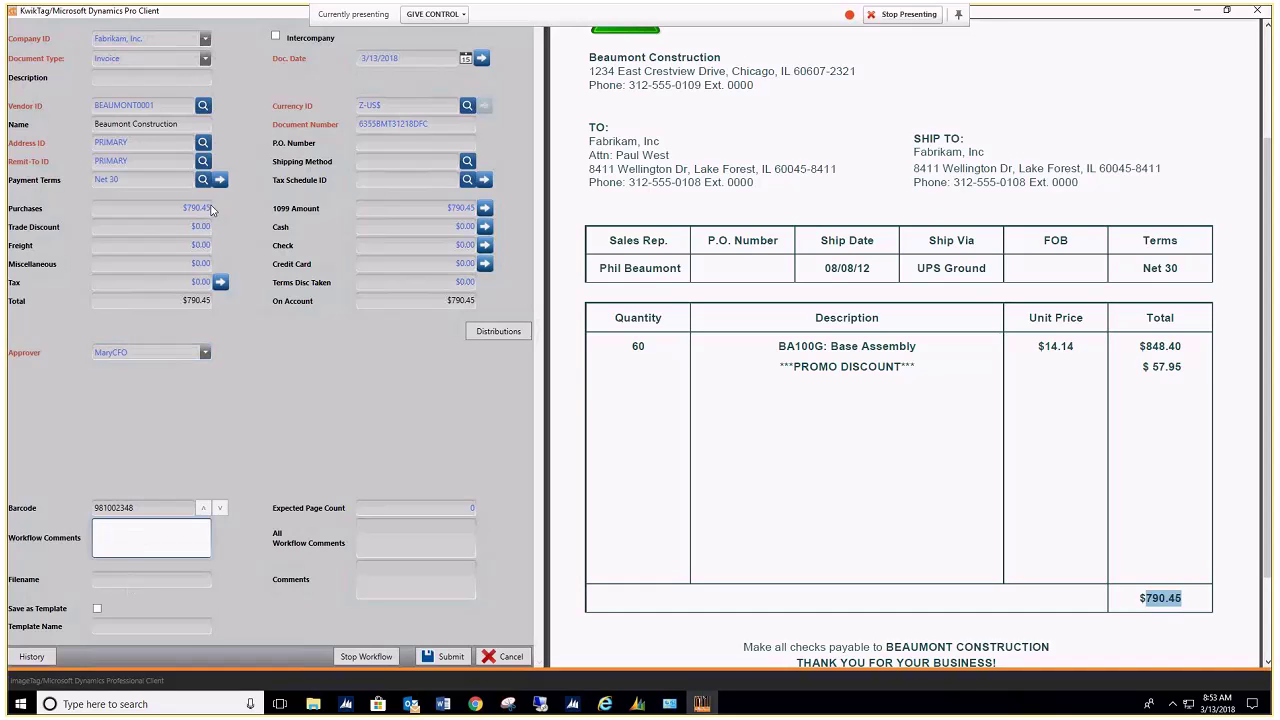
pyautogui.click(101, 78)
pyautogui.write('DF')
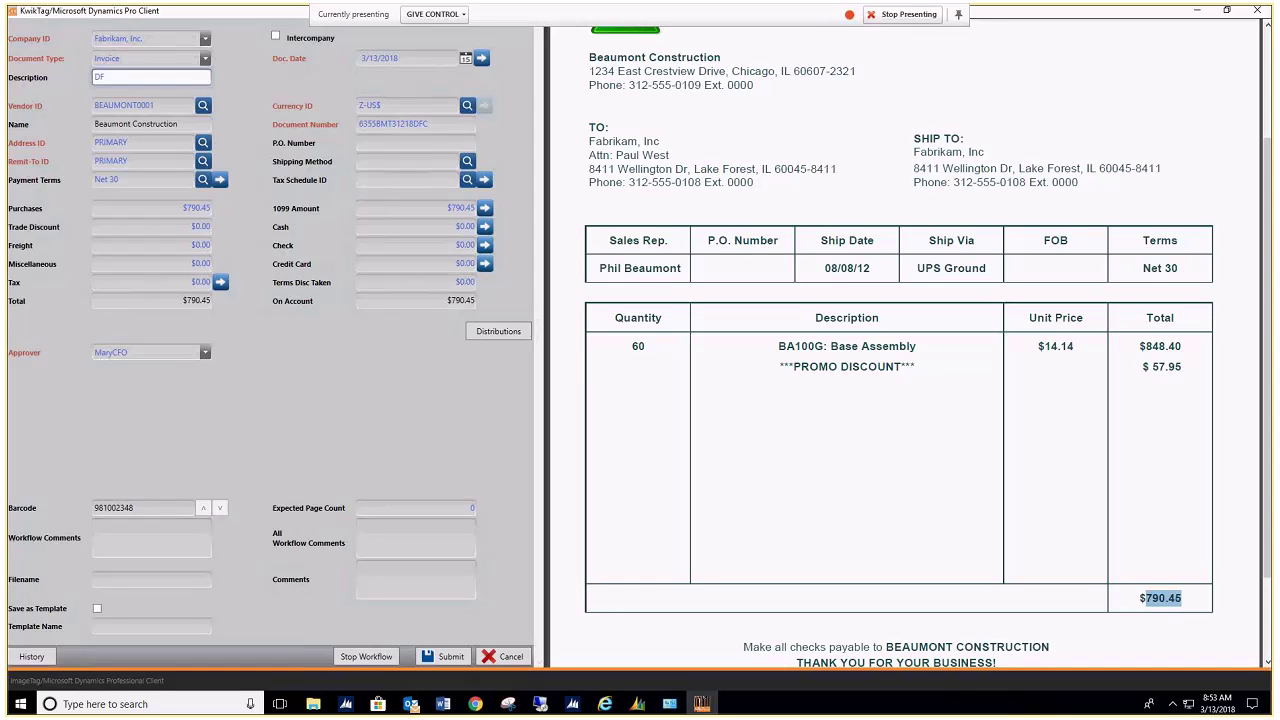
pyautogui.write('C invoice')
pyautogui.click(166, 549)
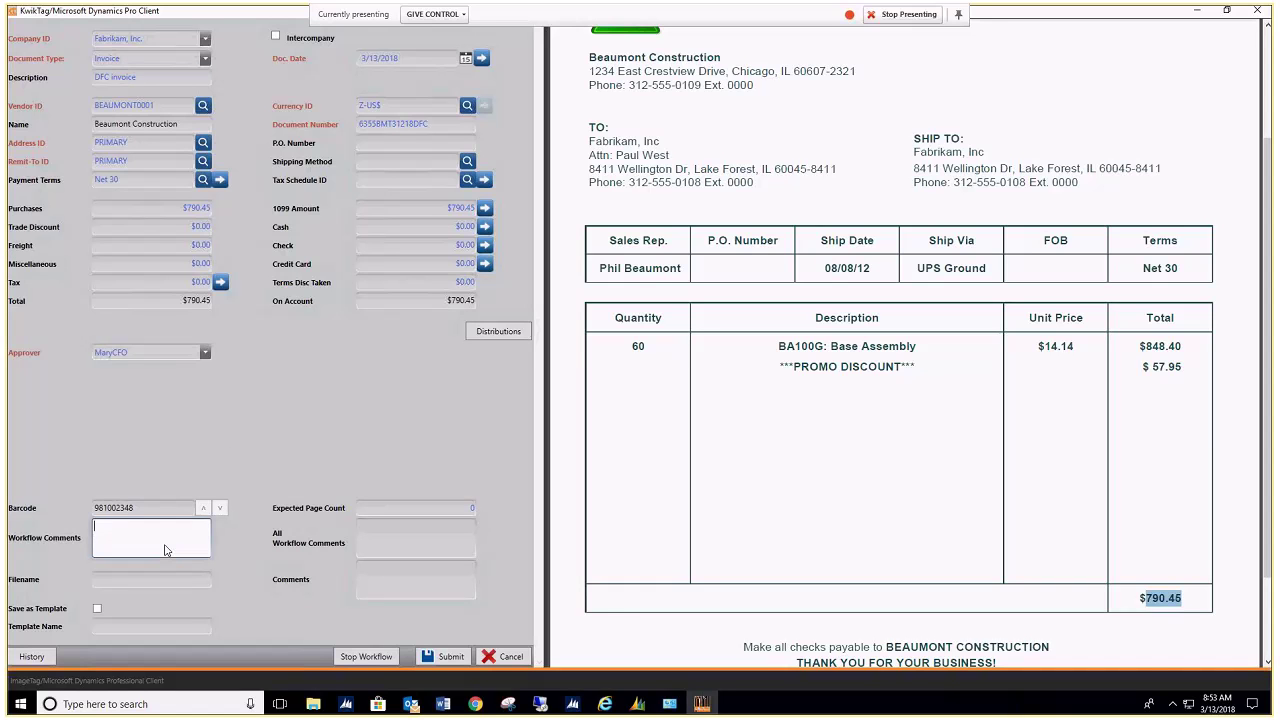
pyautogui.write('Please rushh')
# Step: Enable Save as Template with template name 'Beaumont Assembly Invoice'
pyautogui.click(97, 608)
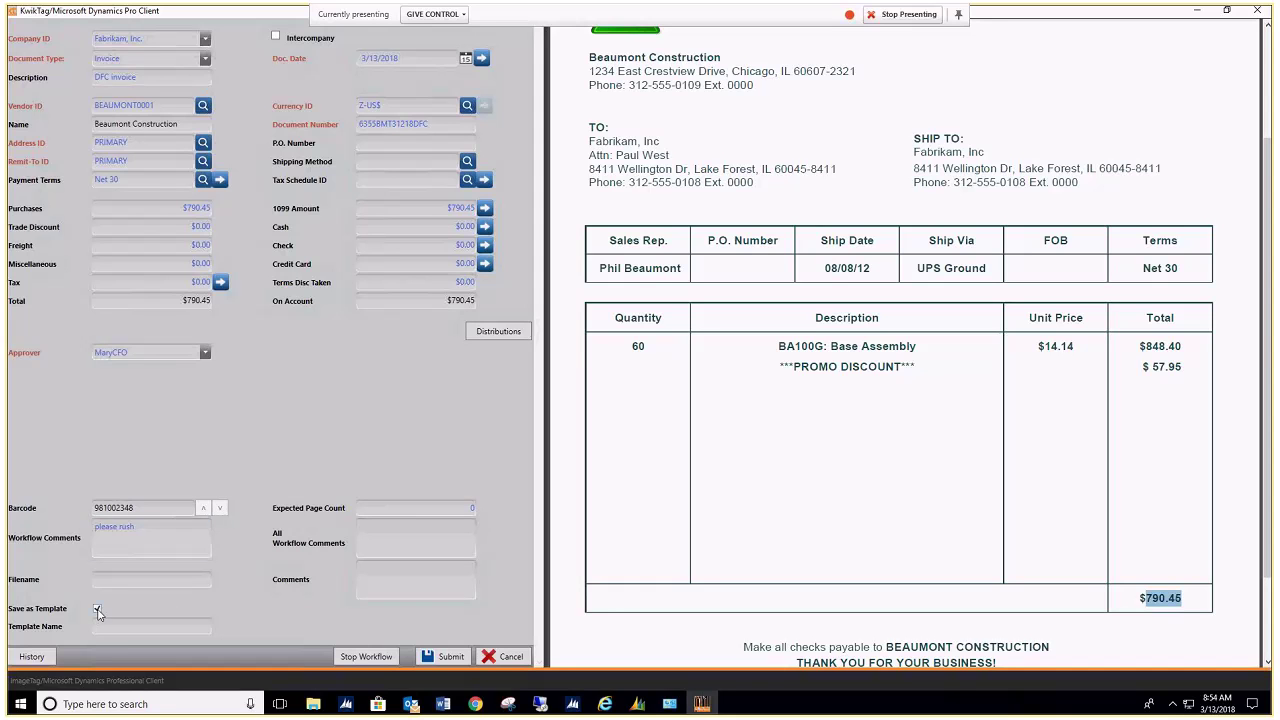
pyautogui.click(108, 627)
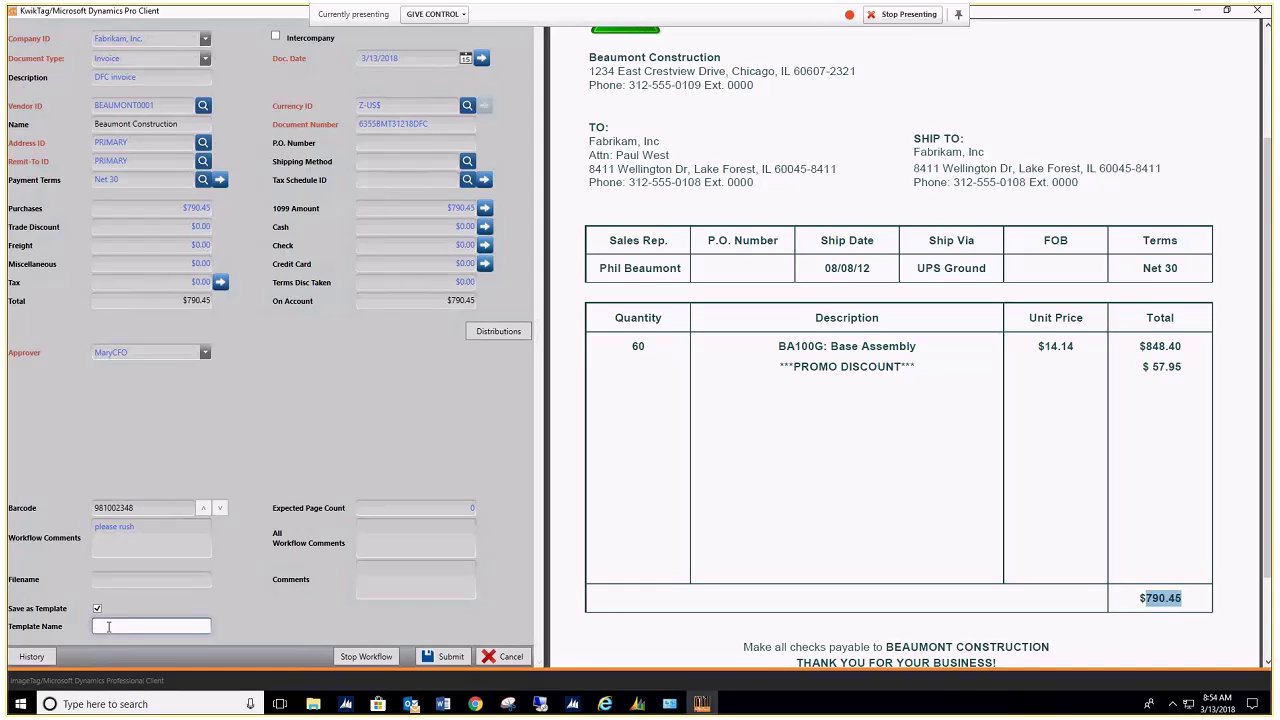
pyautogui.write('Beaumont Assembly Invoice')
# Step: Submit the invoice into the workflow and minimize the KwikTag client
pyautogui.click(401, 414)
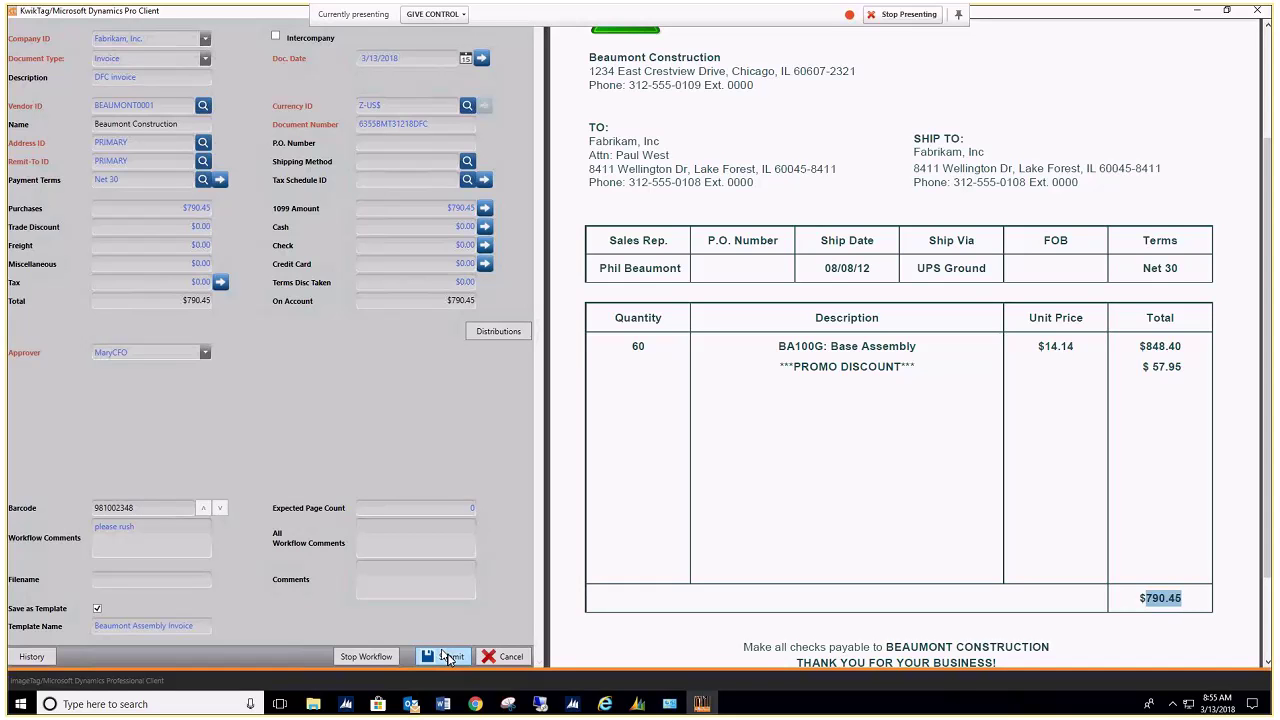
pyautogui.click(448, 657)
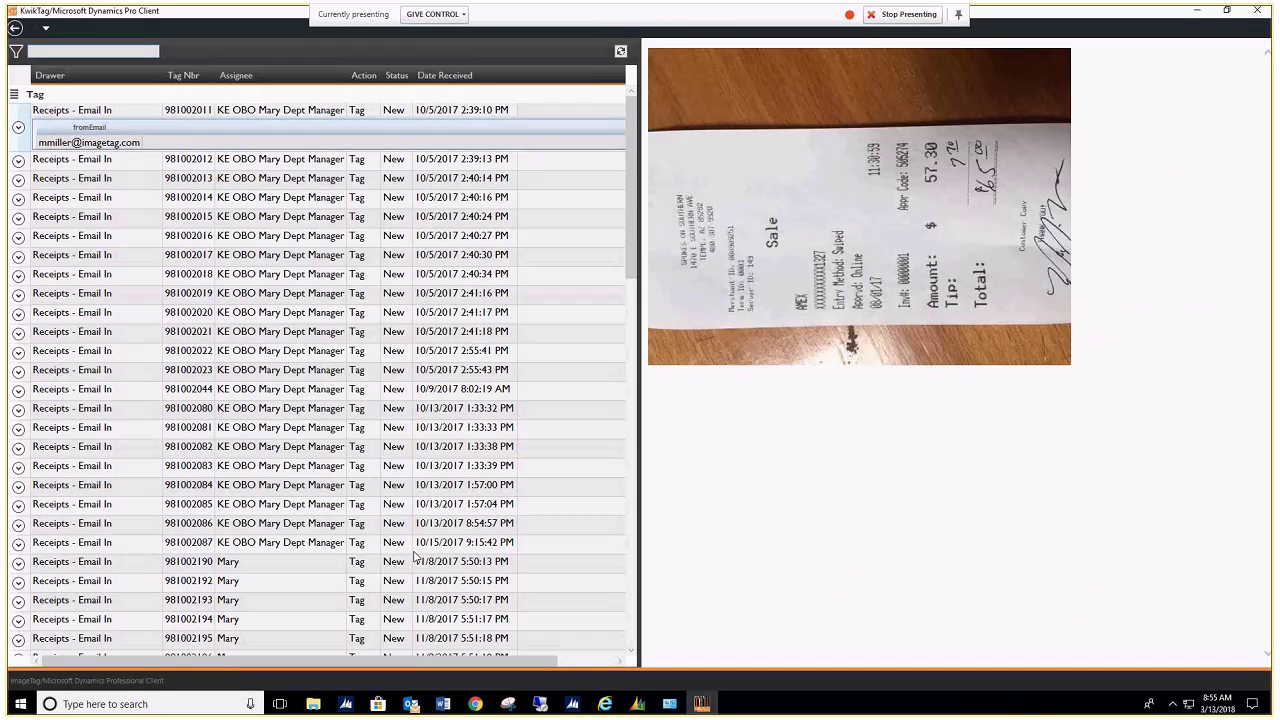
pyautogui.click(1197, 11)
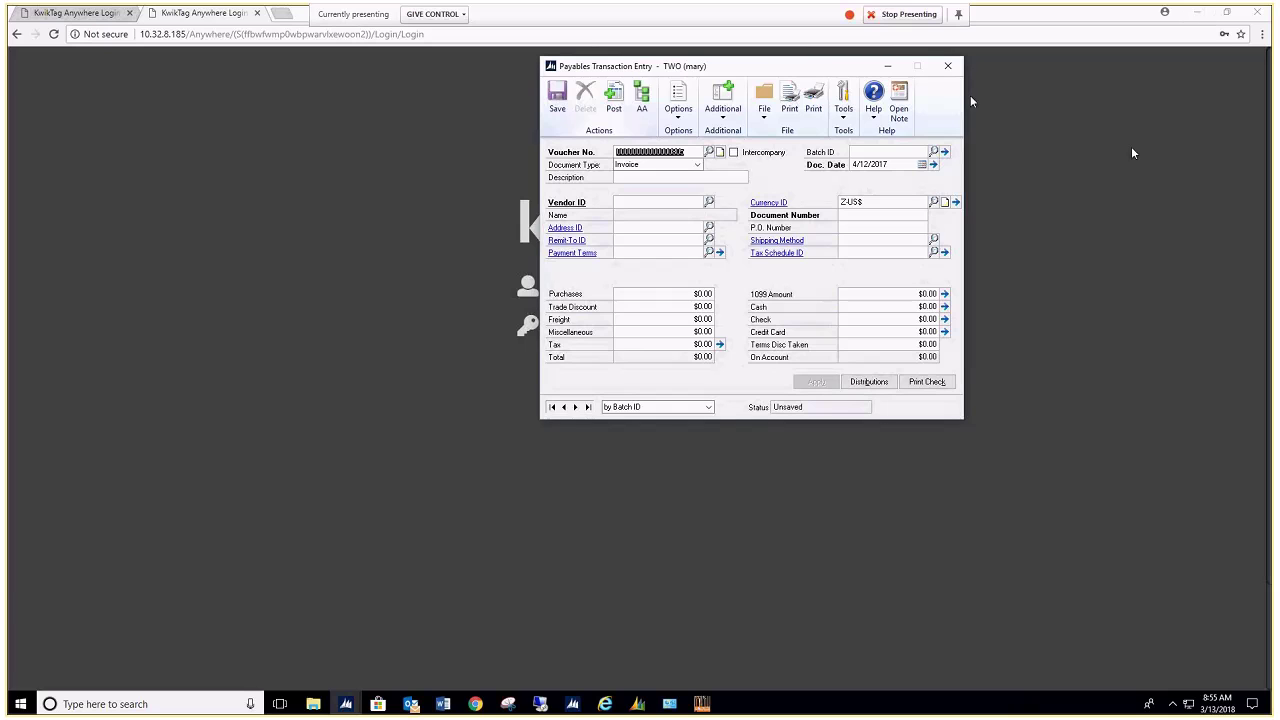
# Step: Minimize Payables Transaction Entry and log in to KwikTag Anywhere's Approval Central as the CFO
pyautogui.click(885, 68)
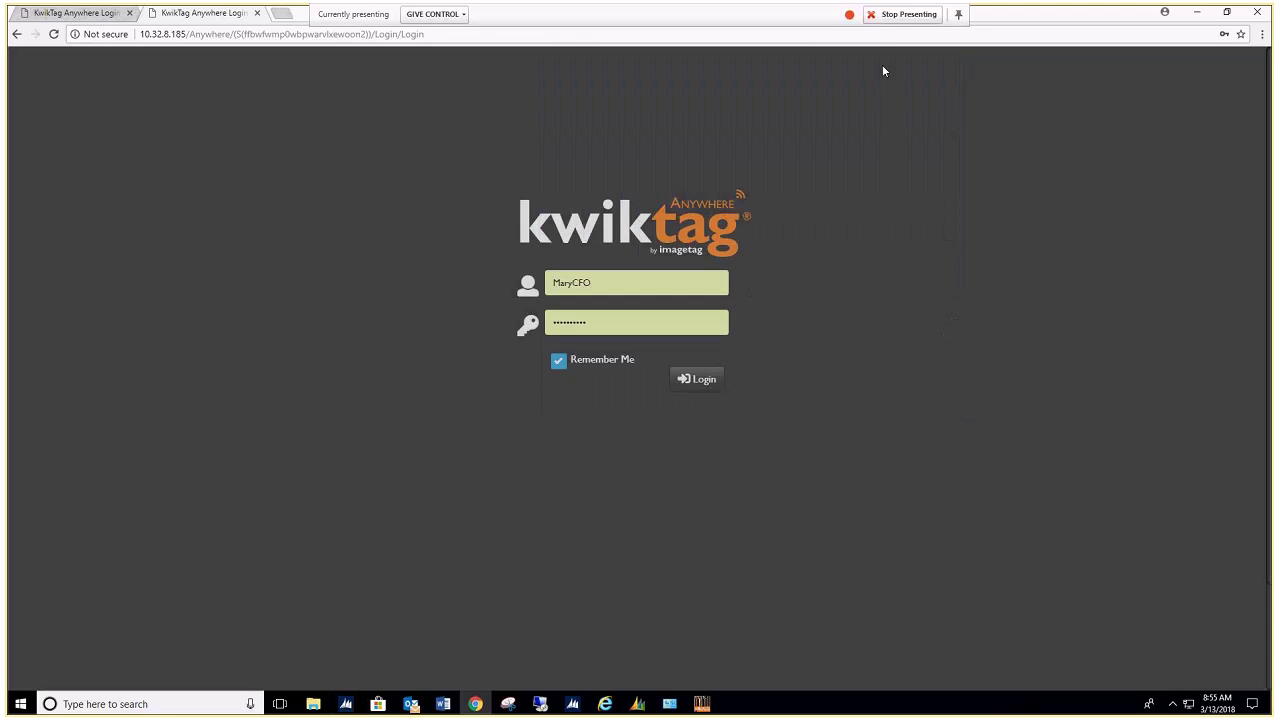
pyautogui.click(700, 386)
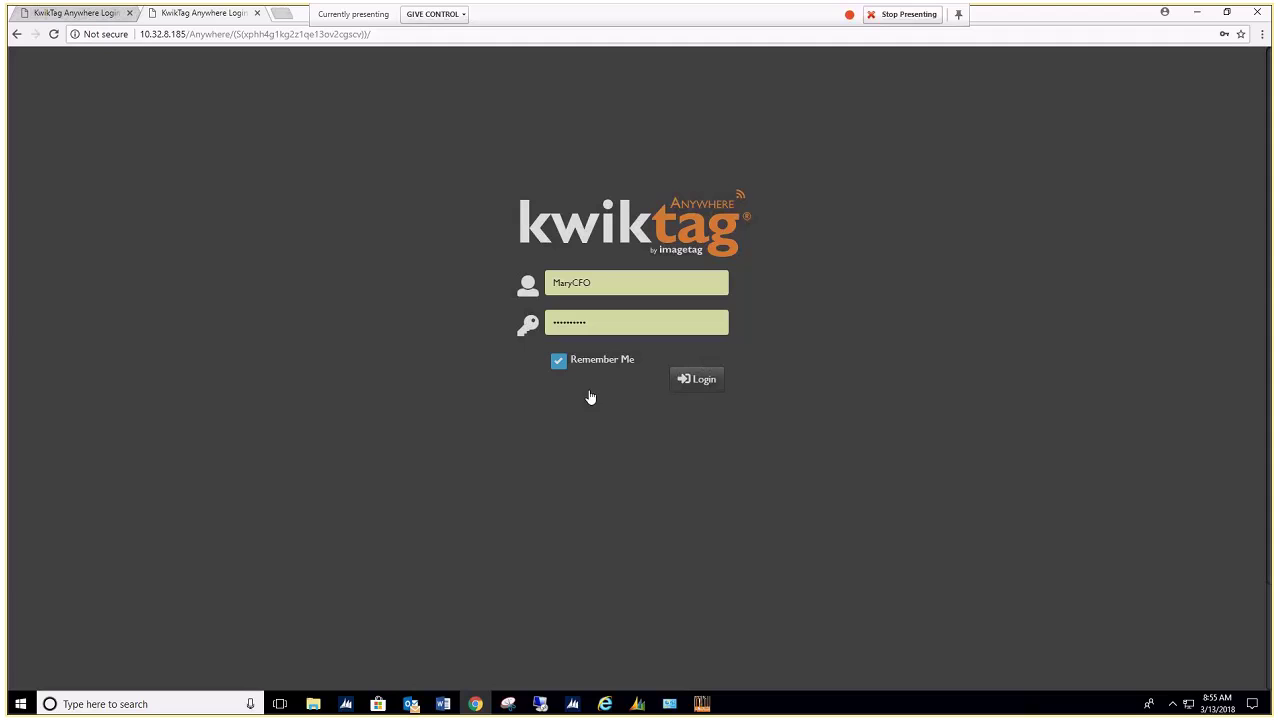
pyautogui.click(709, 386)
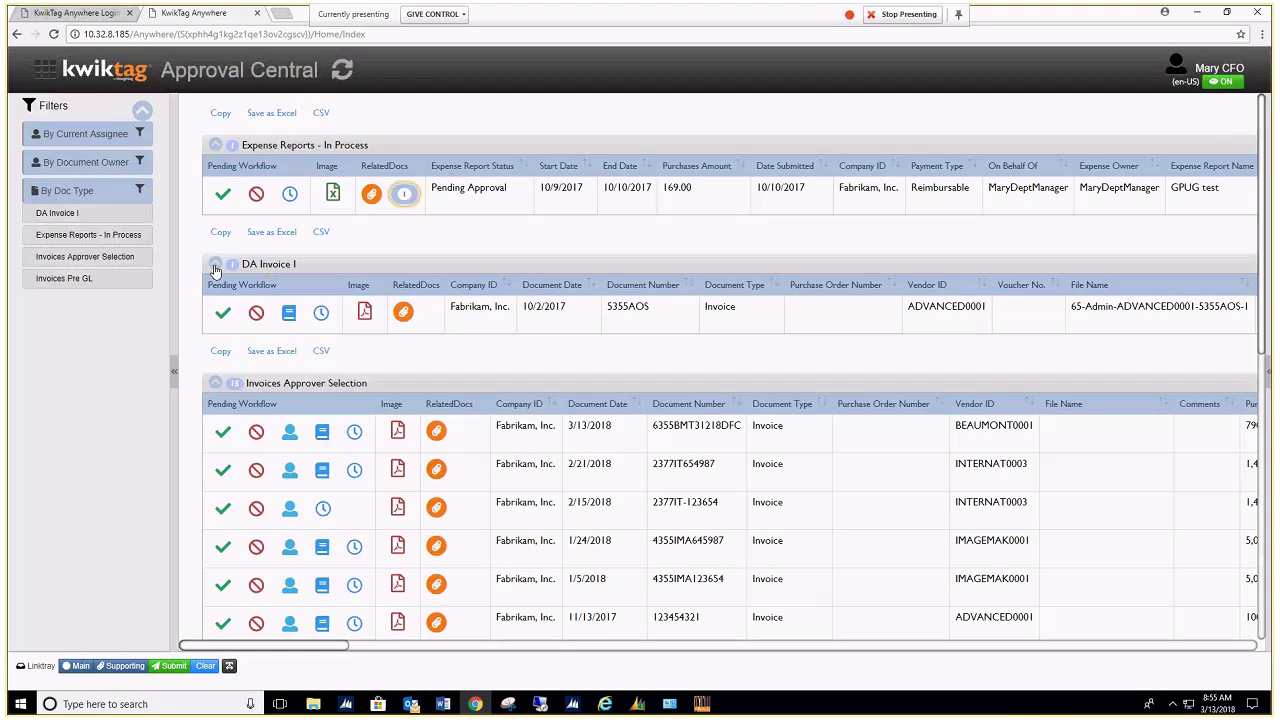
# Step: Collapse DA Invoice I, Expense Reports and Filters, then preview invoice 6355BMT31218DFC's image
pyautogui.click(215, 266)
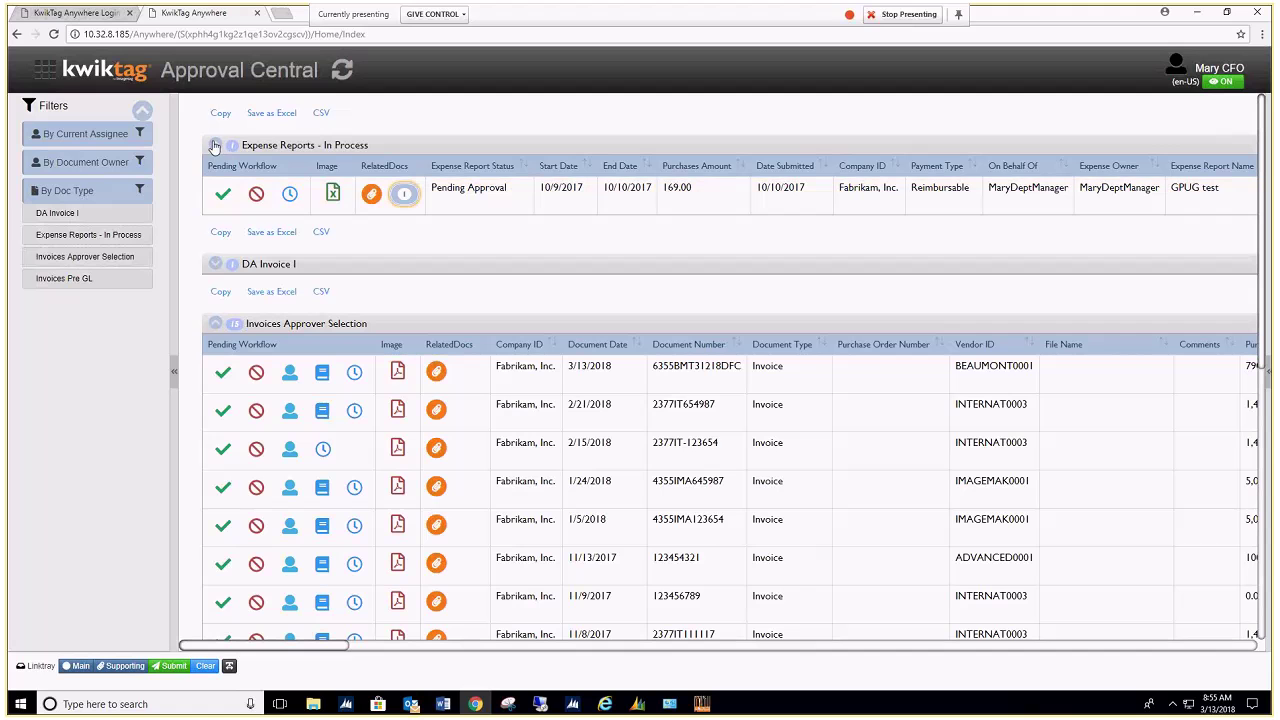
pyautogui.click(215, 146)
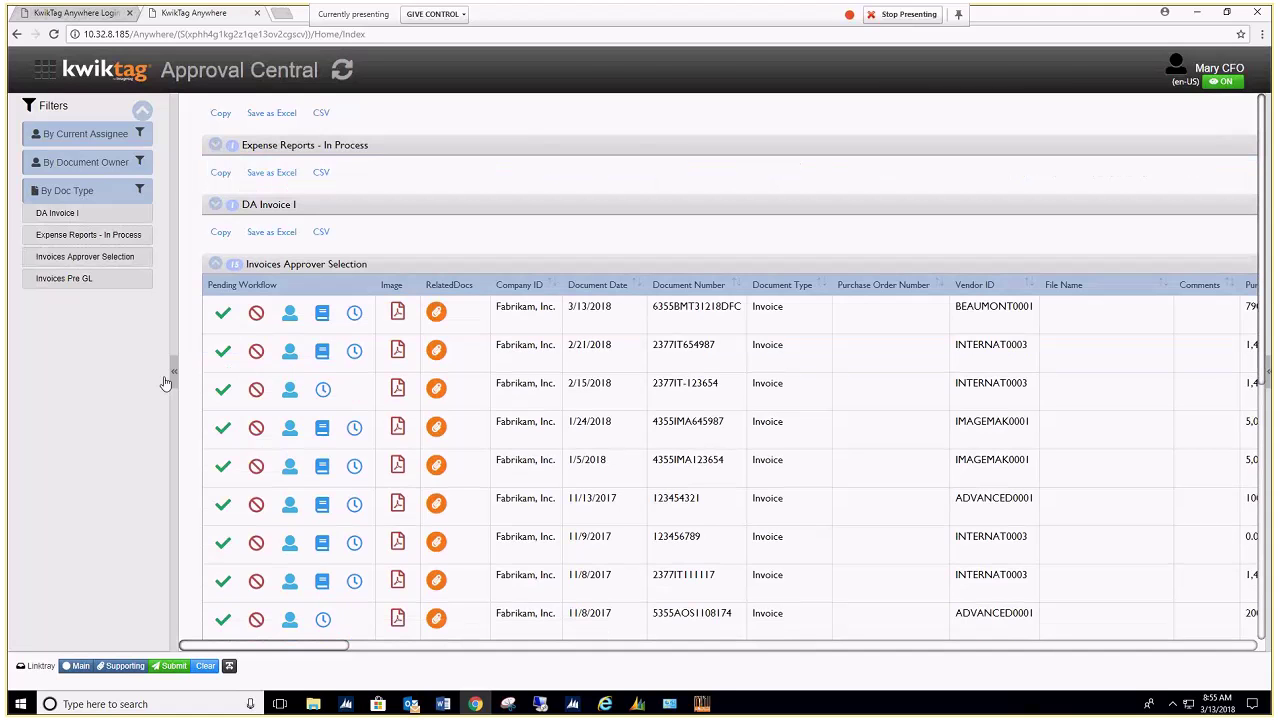
pyautogui.click(174, 372)
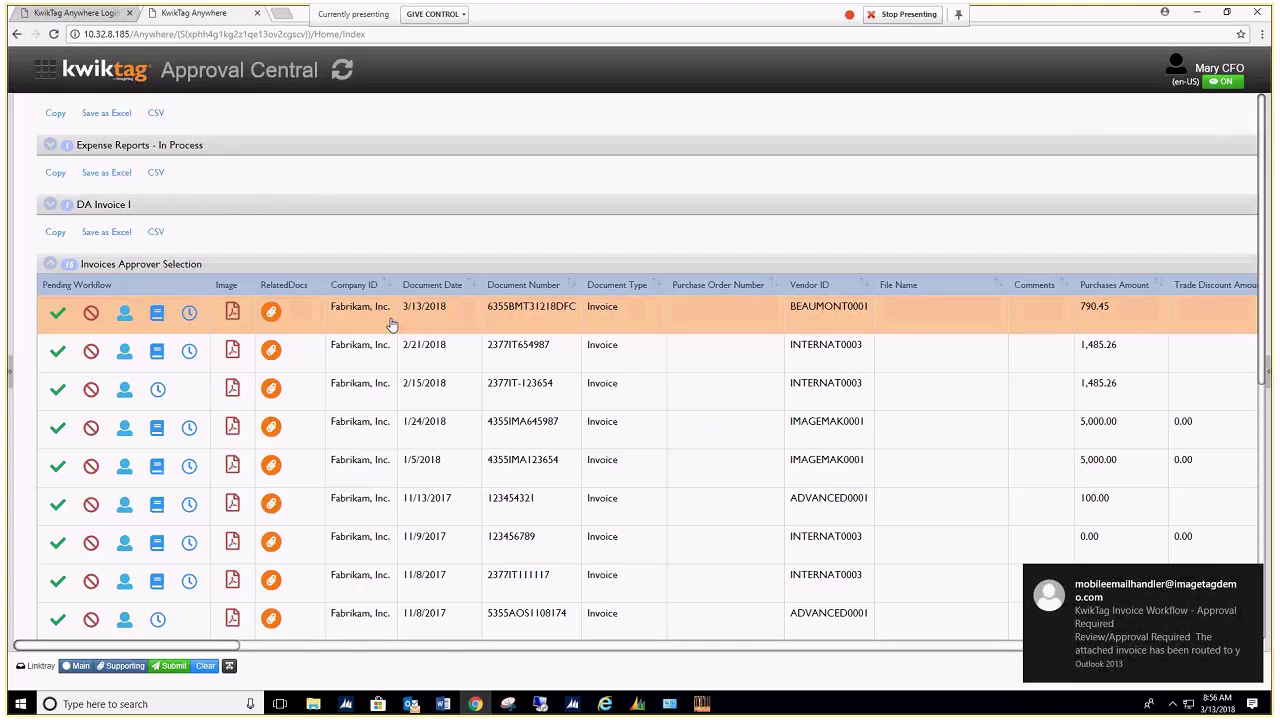
pyautogui.click(392, 325)
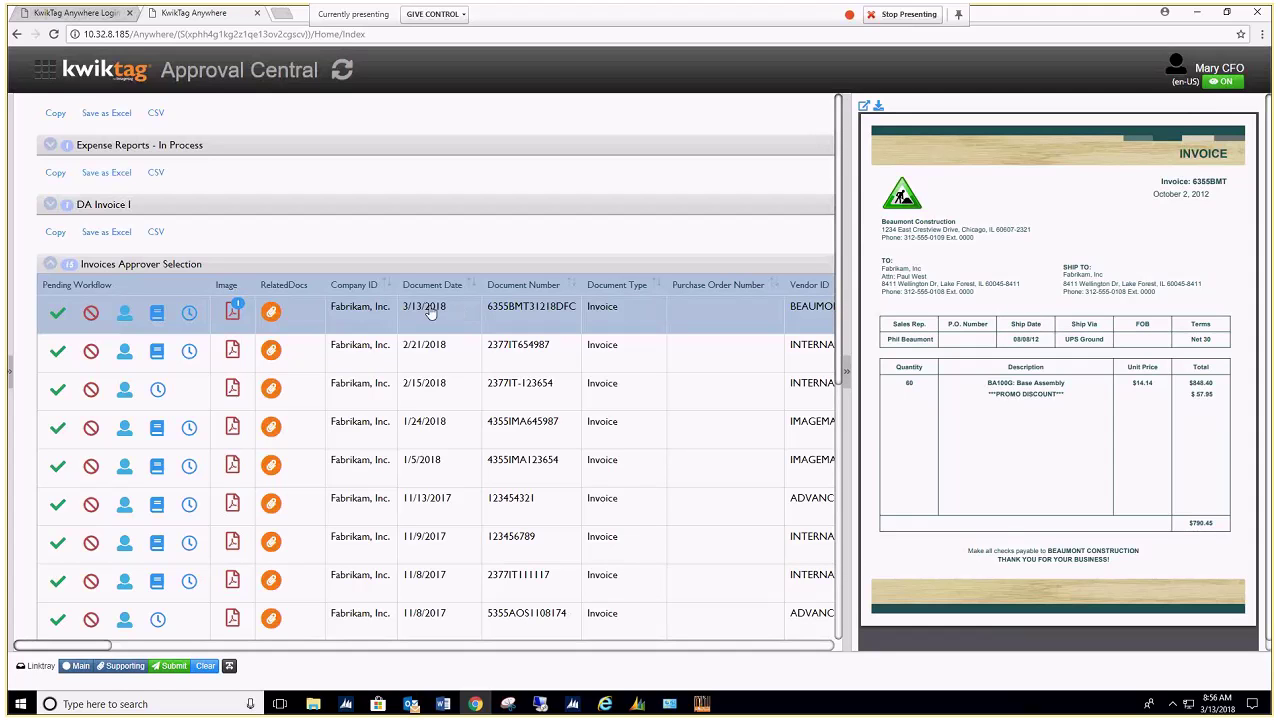
pyautogui.click(157, 314)
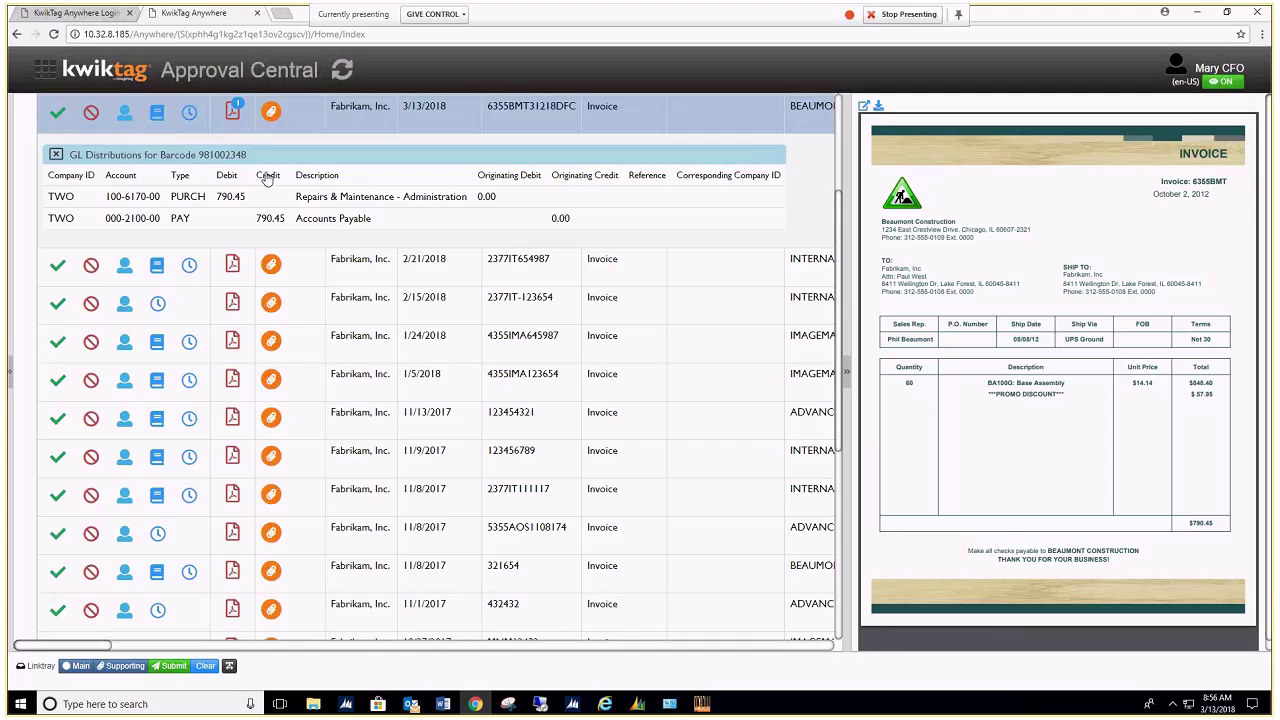
pyautogui.click(189, 114)
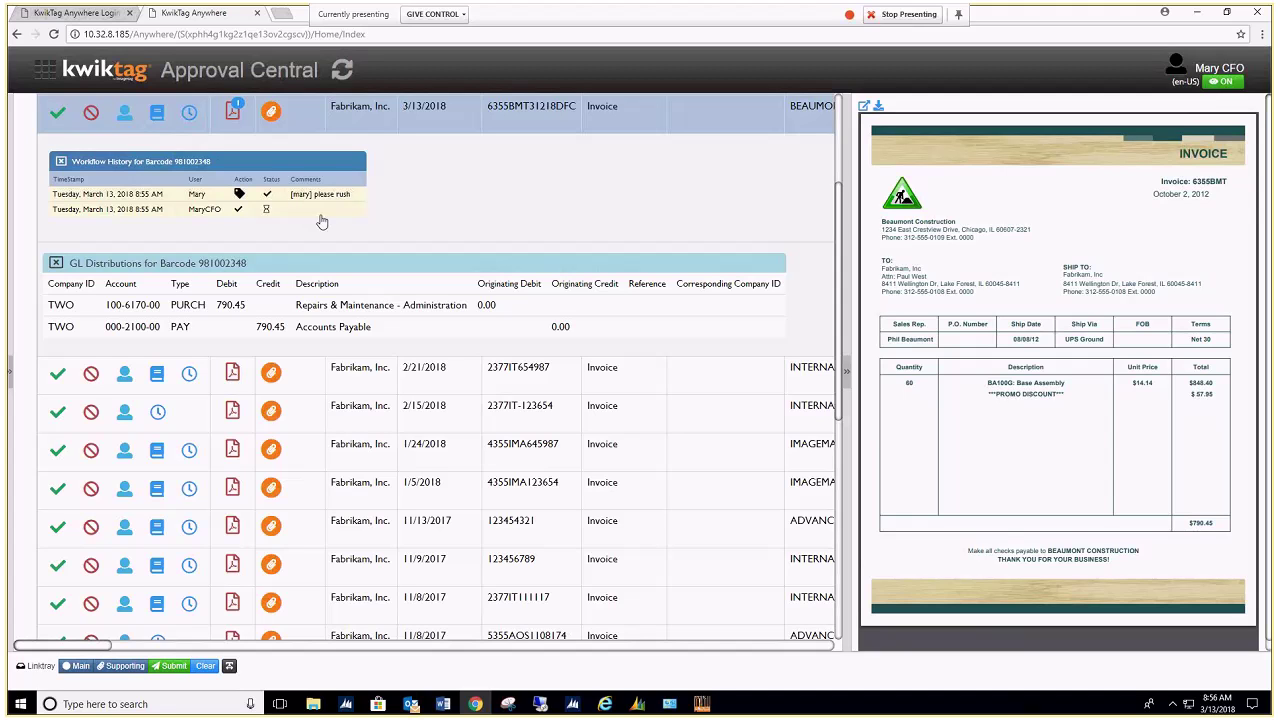
pyautogui.click(189, 114)
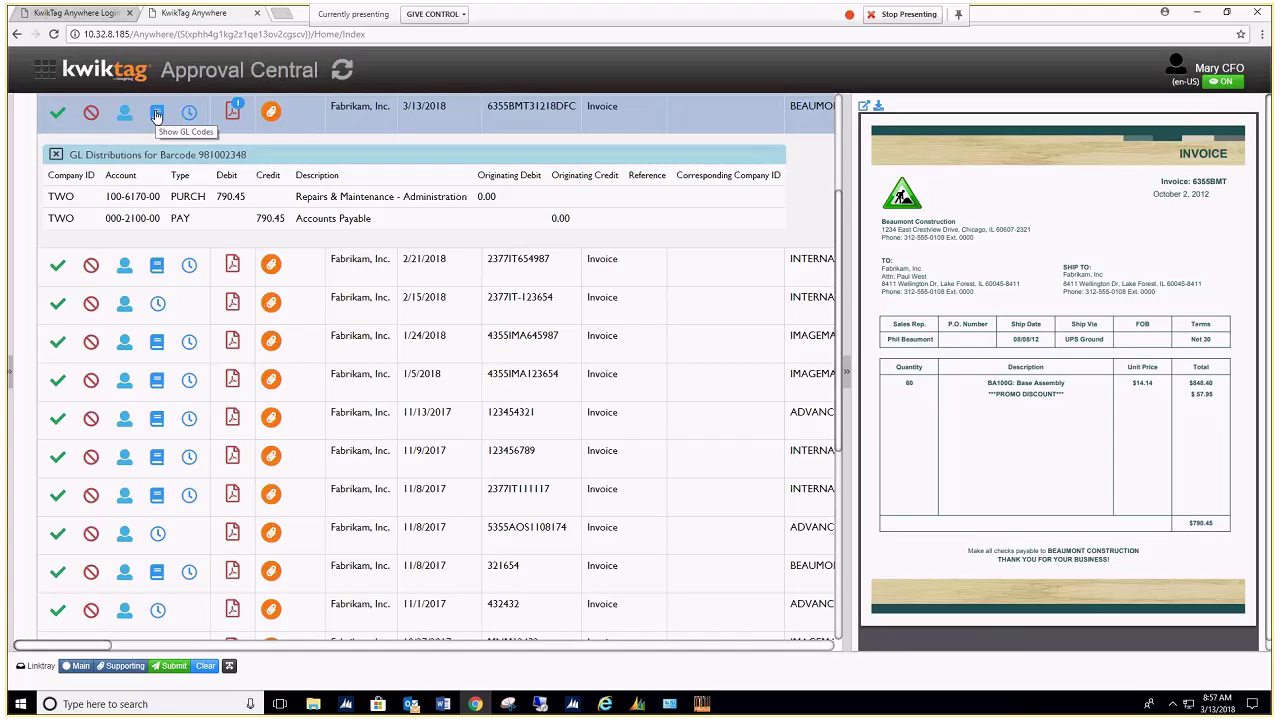
pyautogui.click(156, 116)
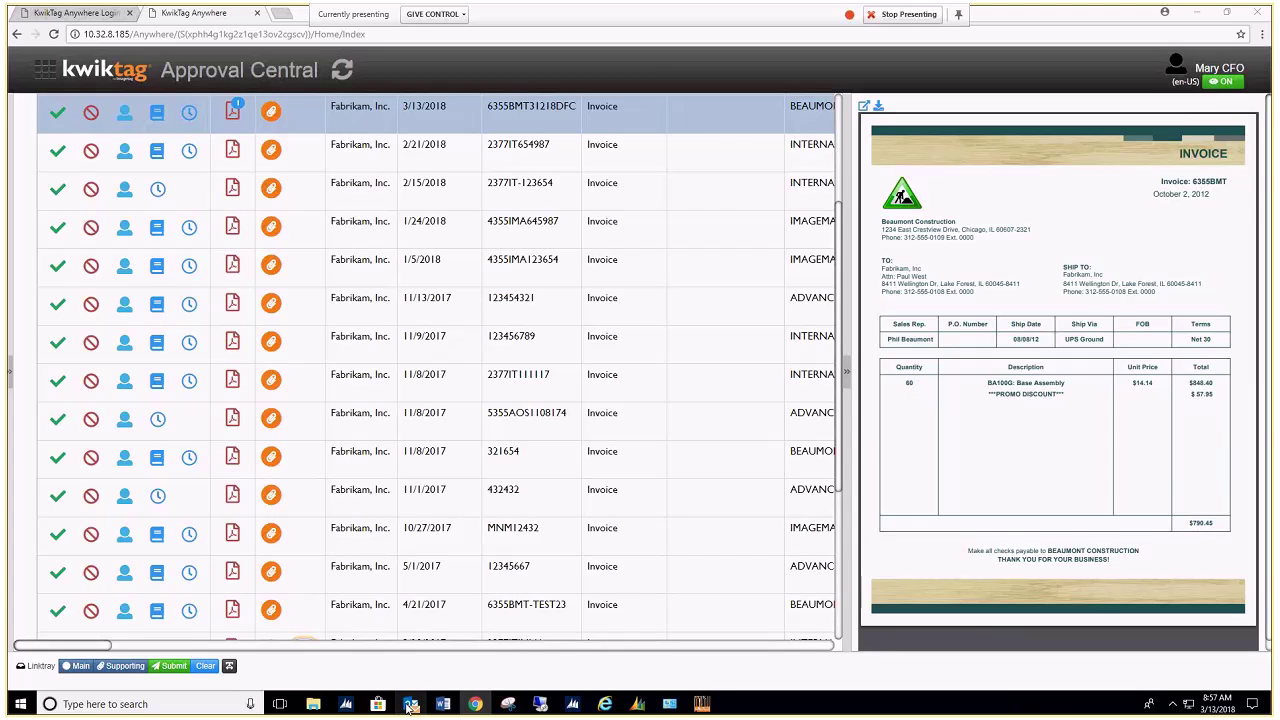
# Step: Open the KwikTag approval email, view its attached invoice PDF, then close the PDF and message
pyautogui.click(410, 705)
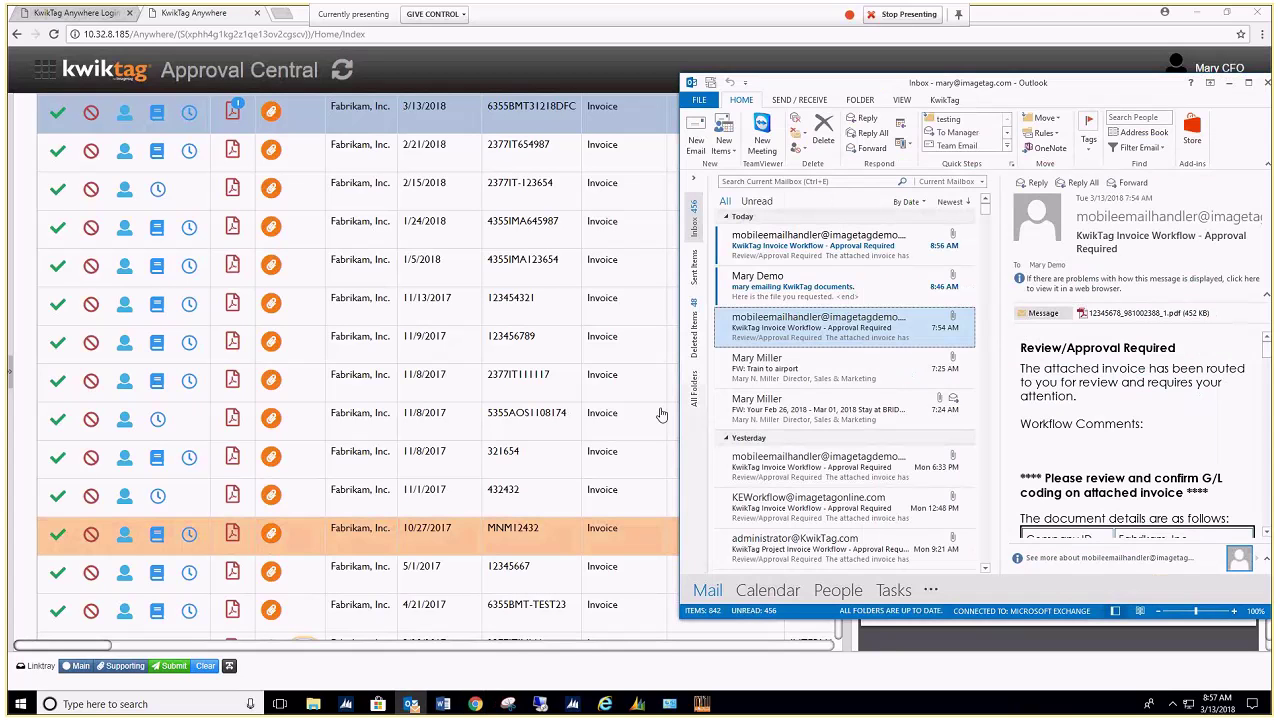
pyautogui.doubleClick(830, 249)
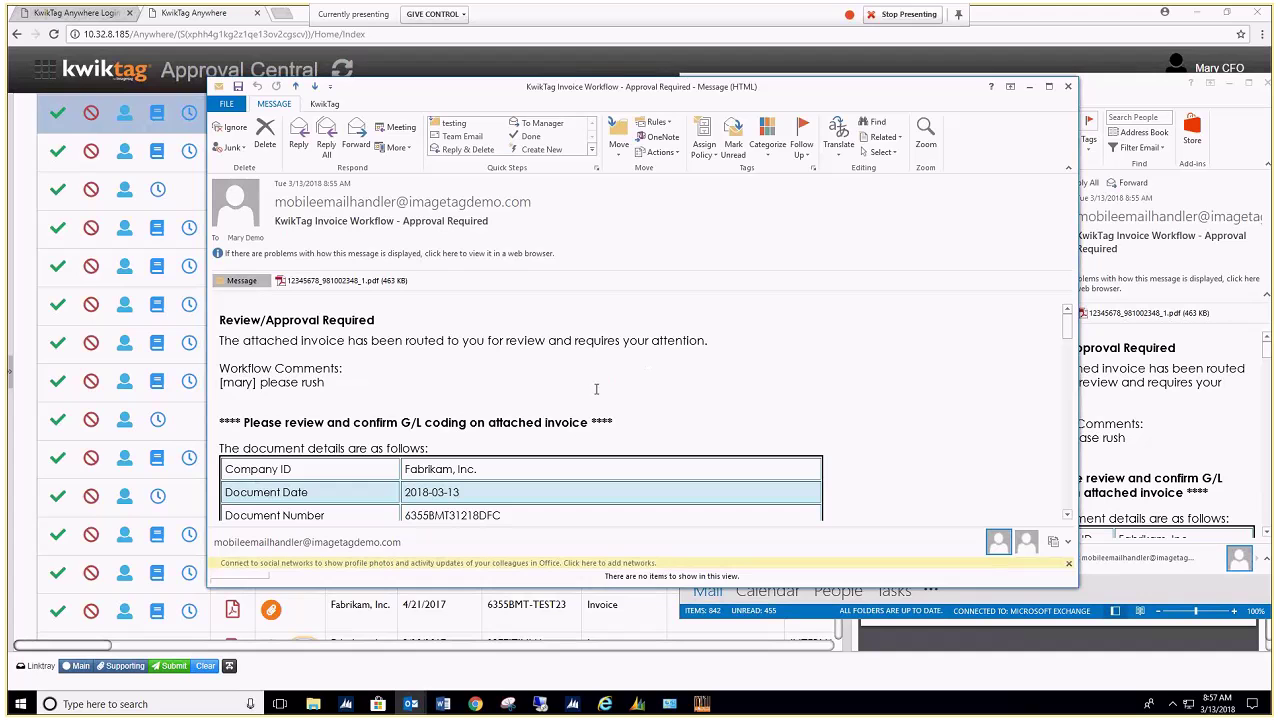
pyautogui.scroll(-15, 596, 389)
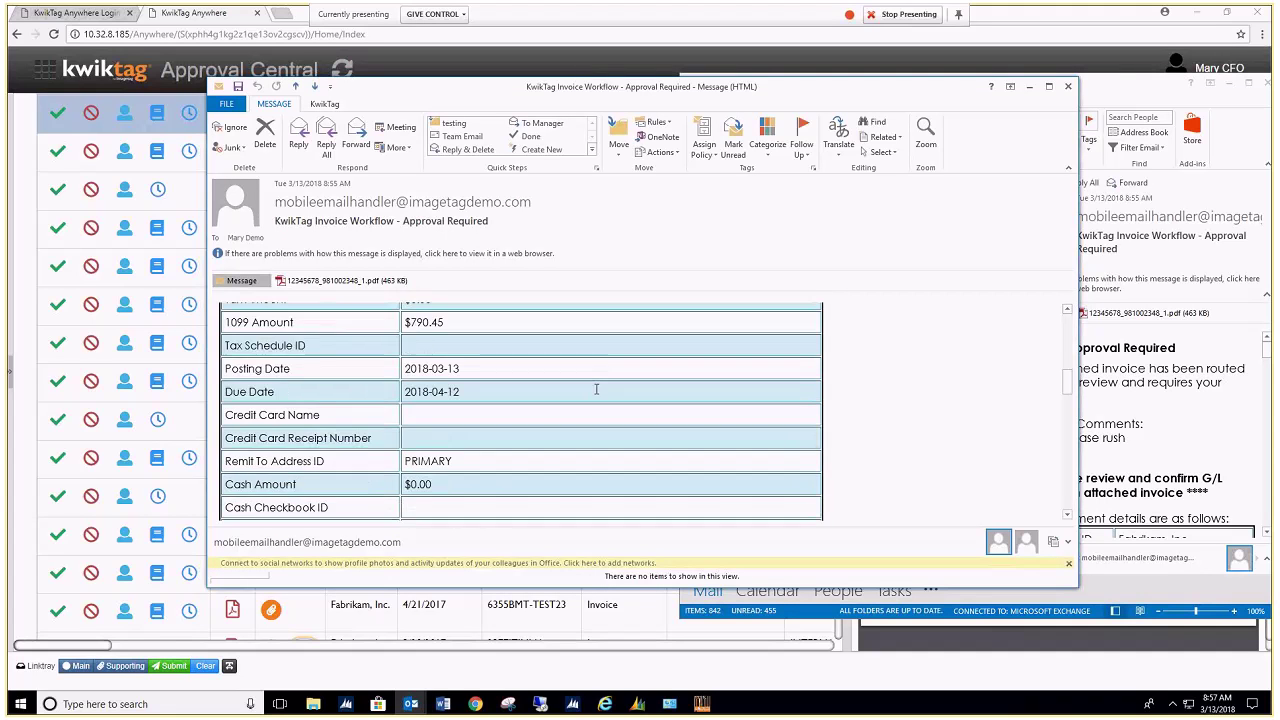
pyautogui.scroll(-10, 596, 388)
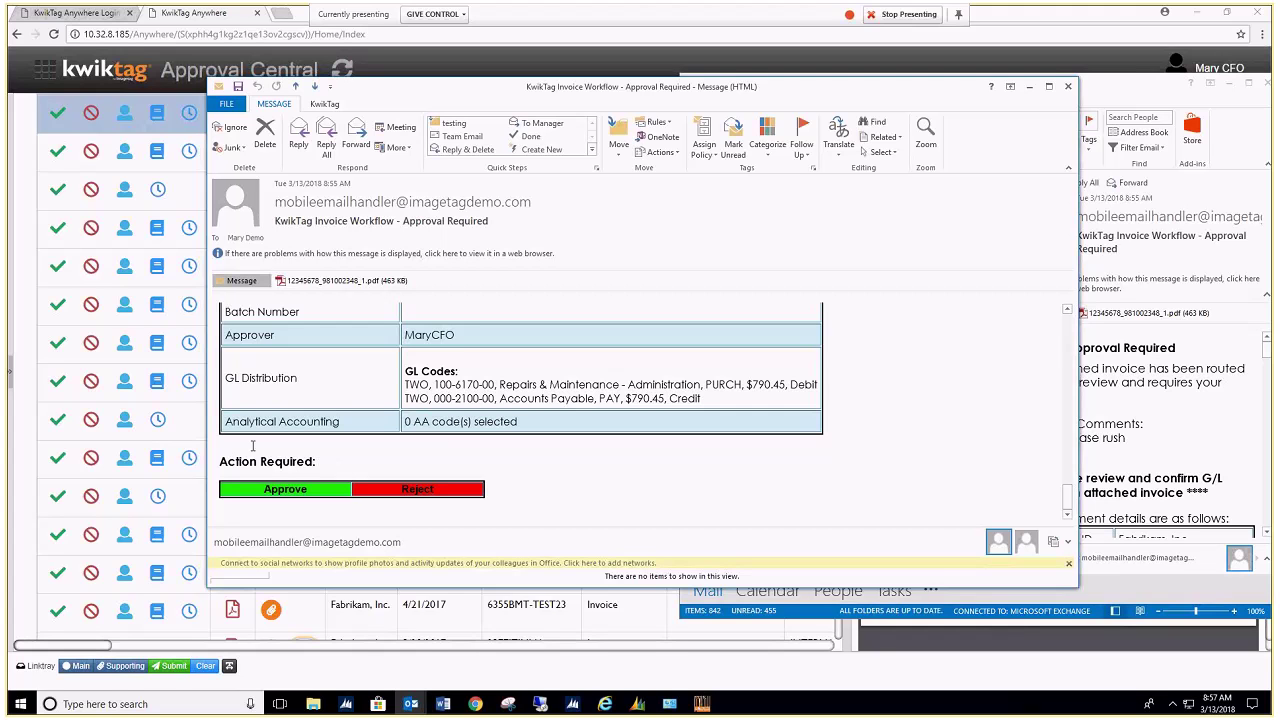
pyautogui.doubleClick(322, 280)
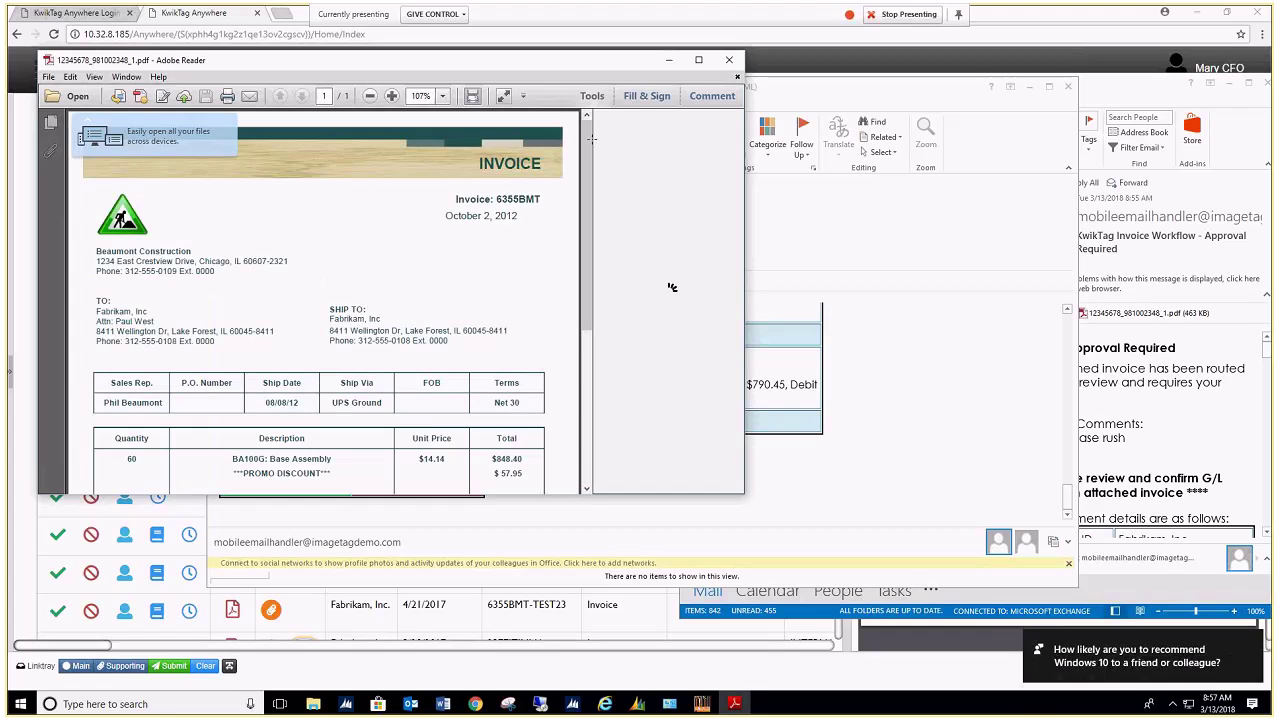
pyautogui.click(729, 64)
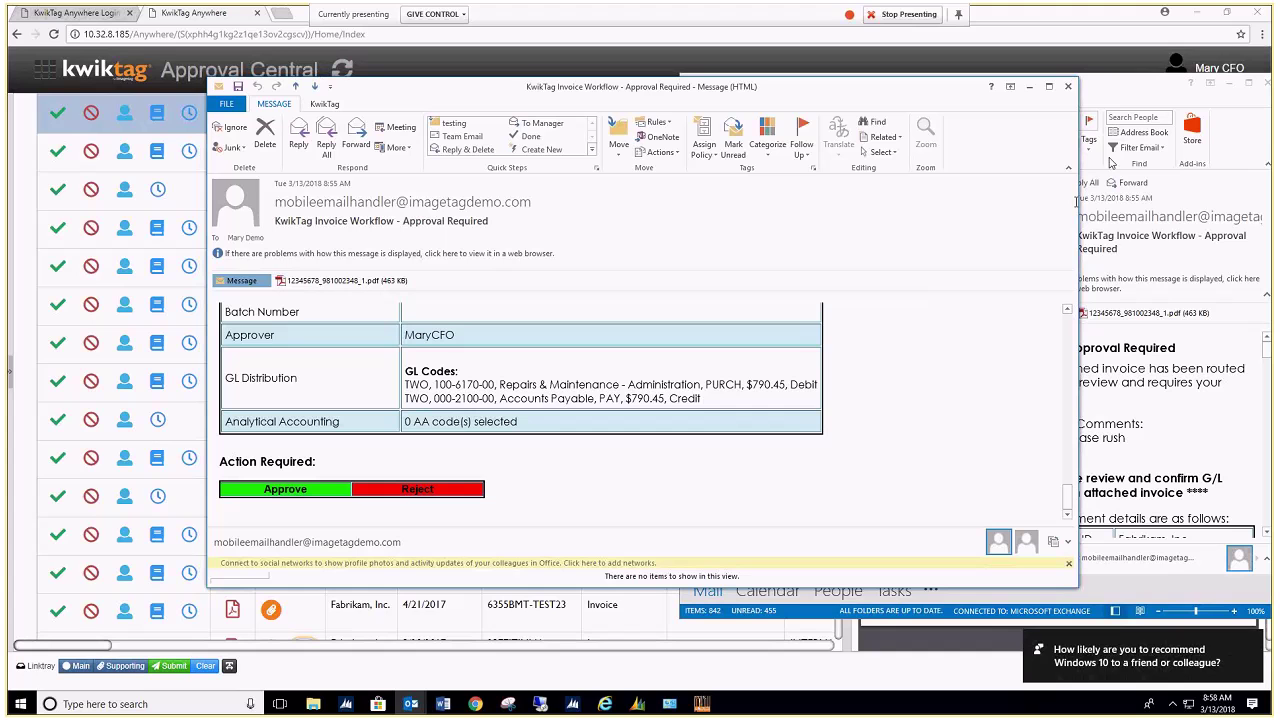
pyautogui.click(1067, 88)
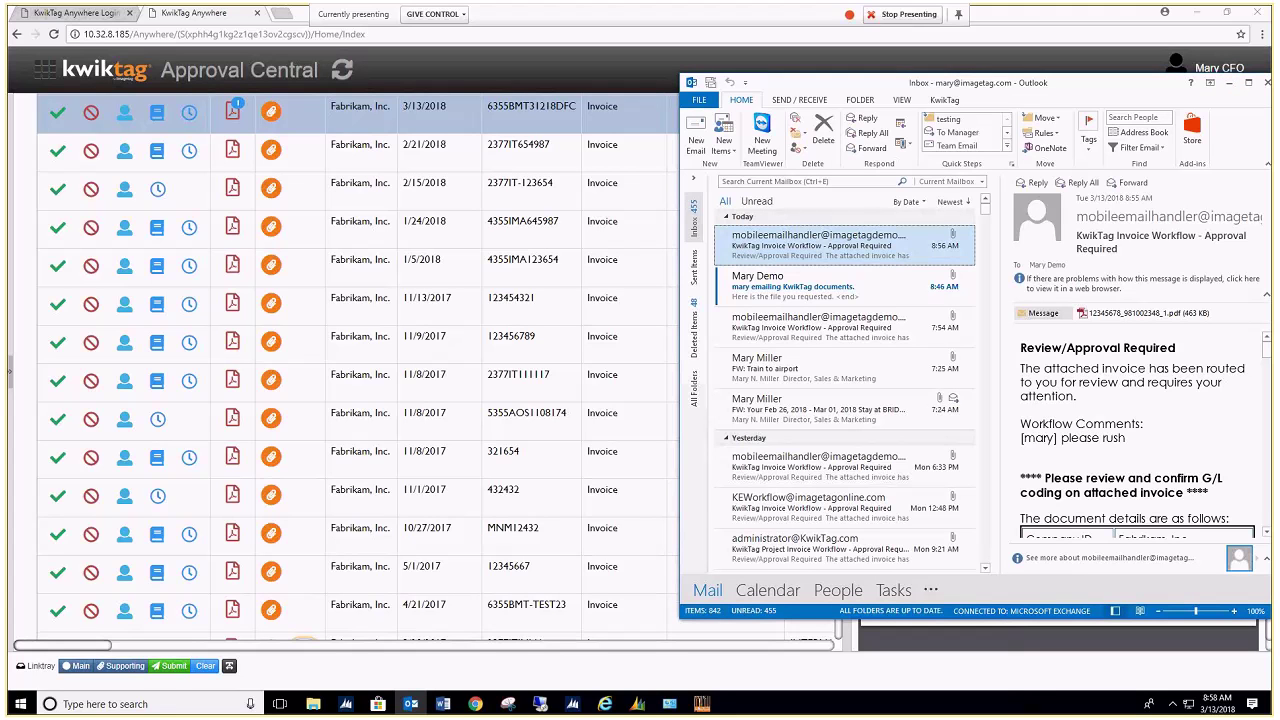
# Step: Bring Approval Central forward and cancel rejecting the top invoice
pyautogui.click(1229, 83)
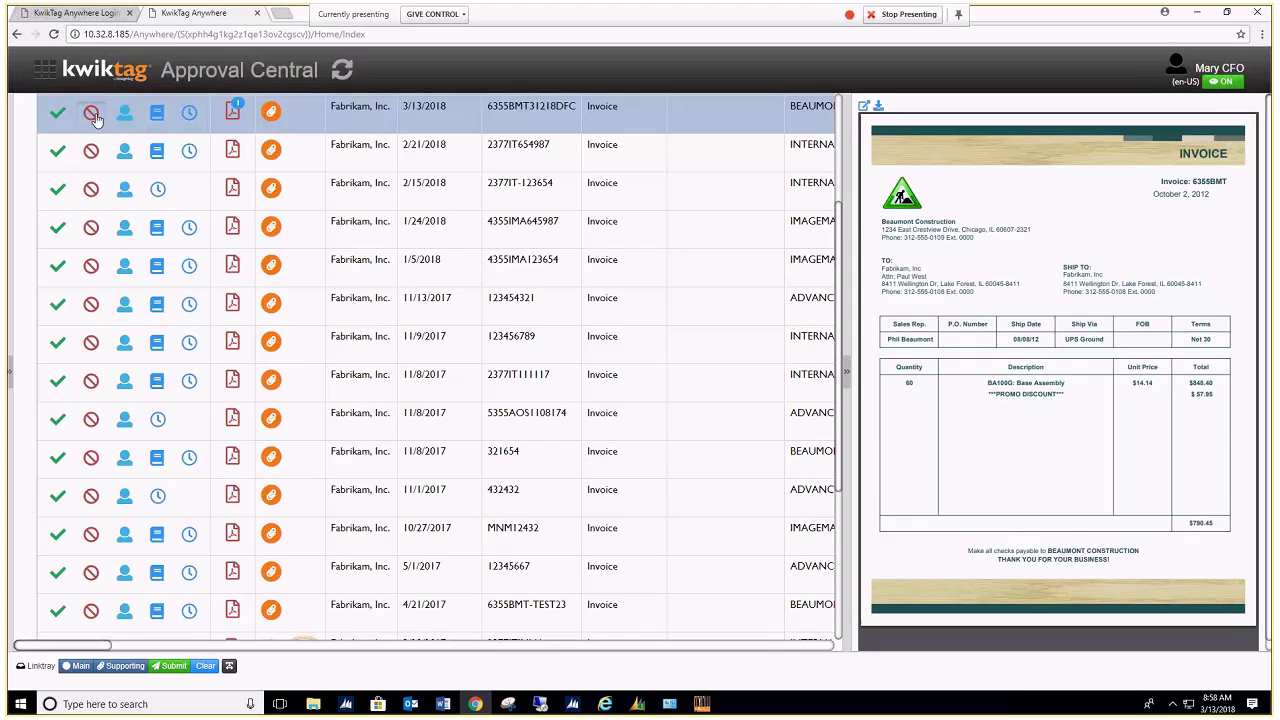
pyautogui.click(93, 116)
pyautogui.click(680, 430)
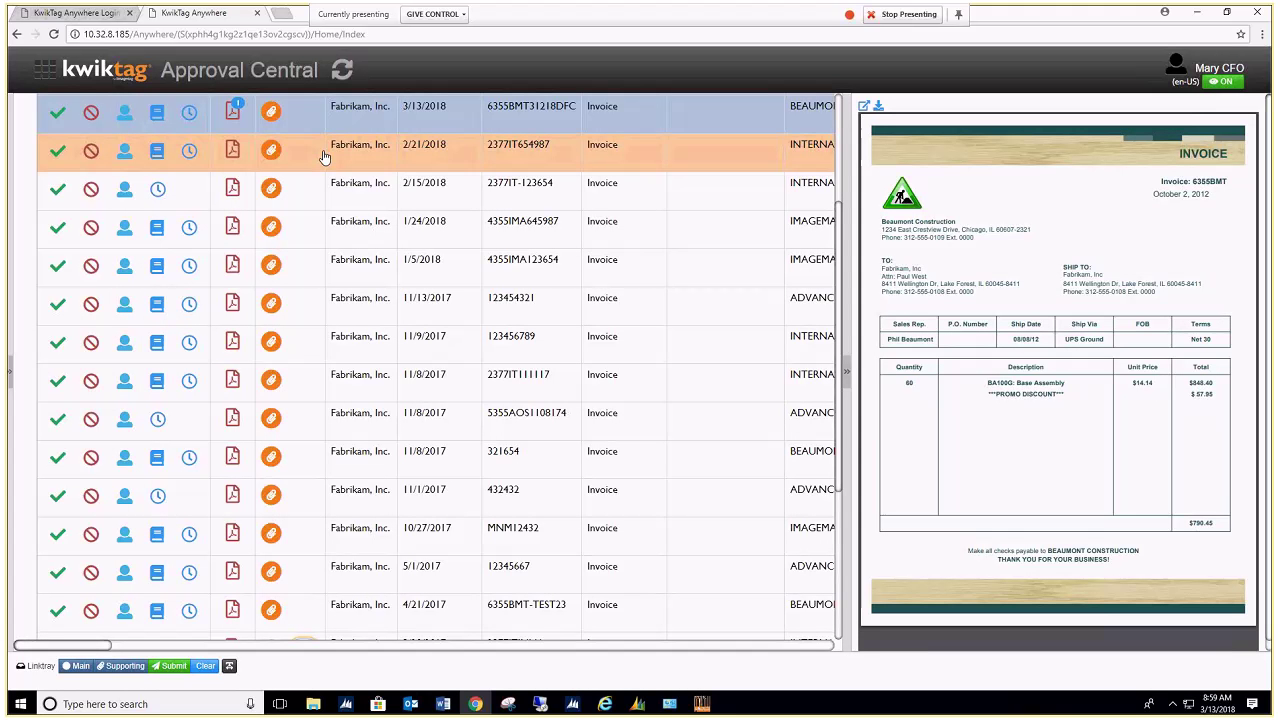
# Step: Open Delegate for the invoice, view the people list, and cancel without delegating
pyautogui.click(124, 116)
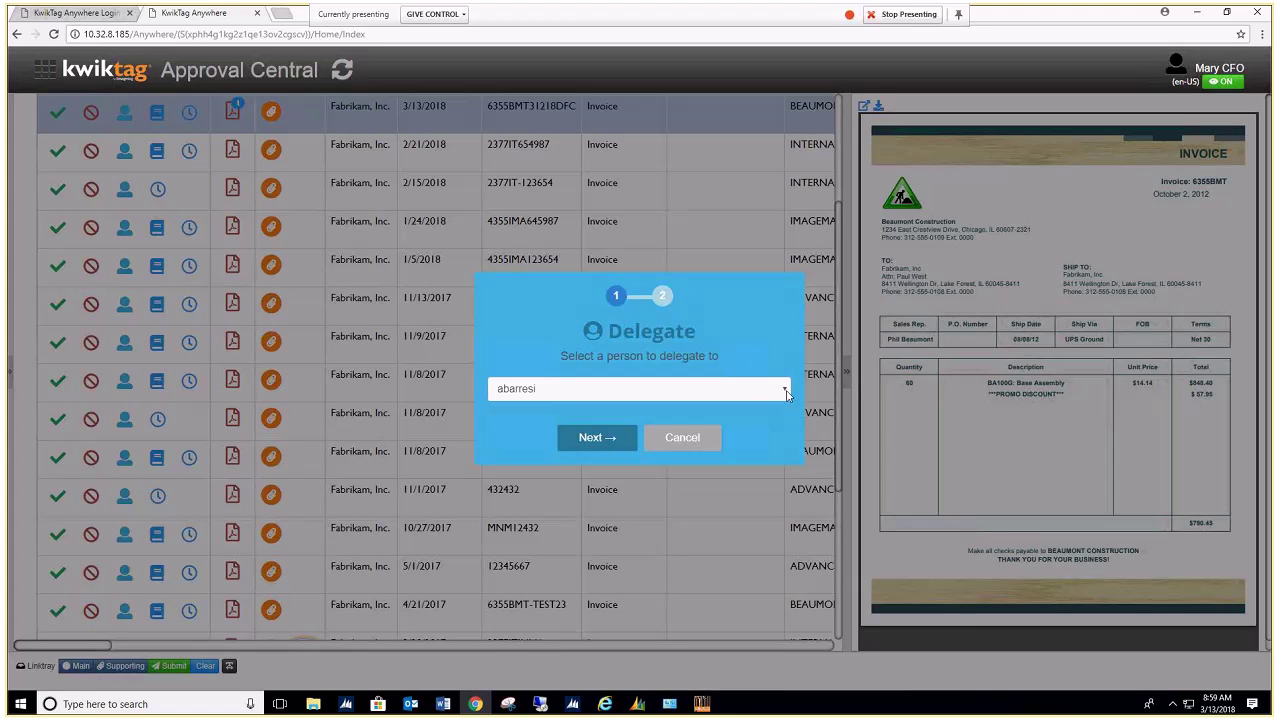
pyautogui.click(786, 393)
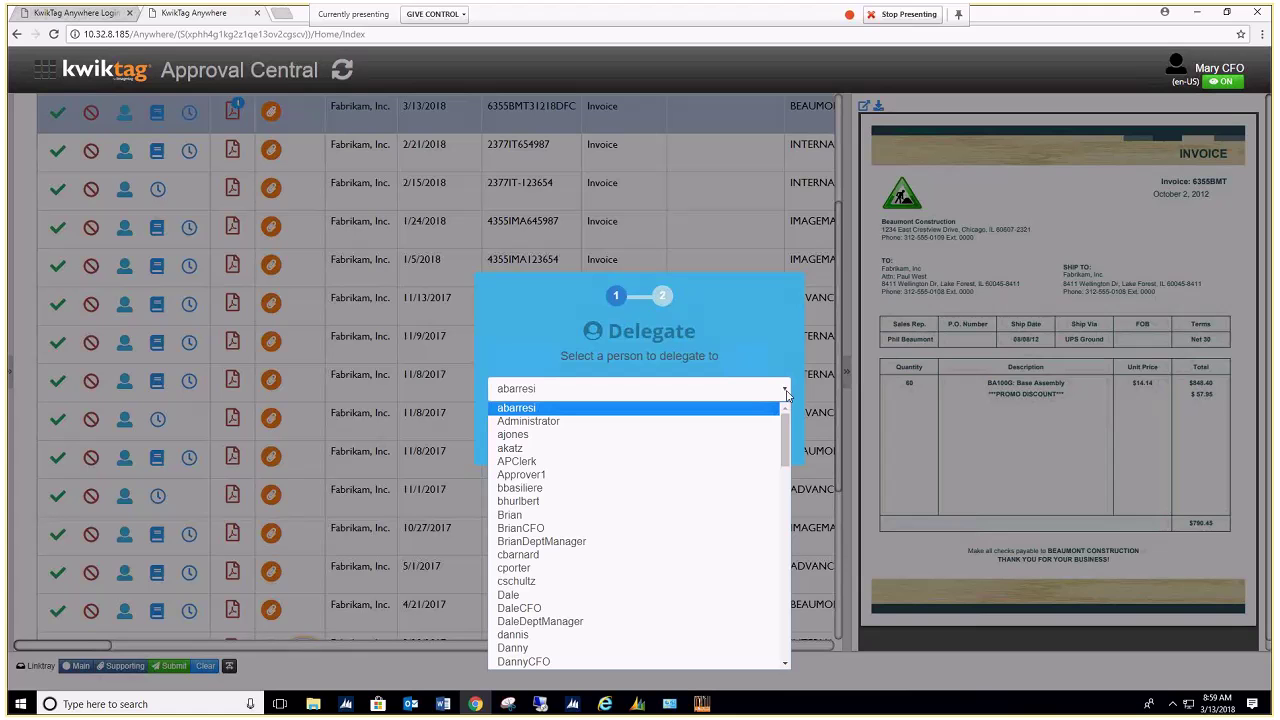
pyautogui.click(755, 389)
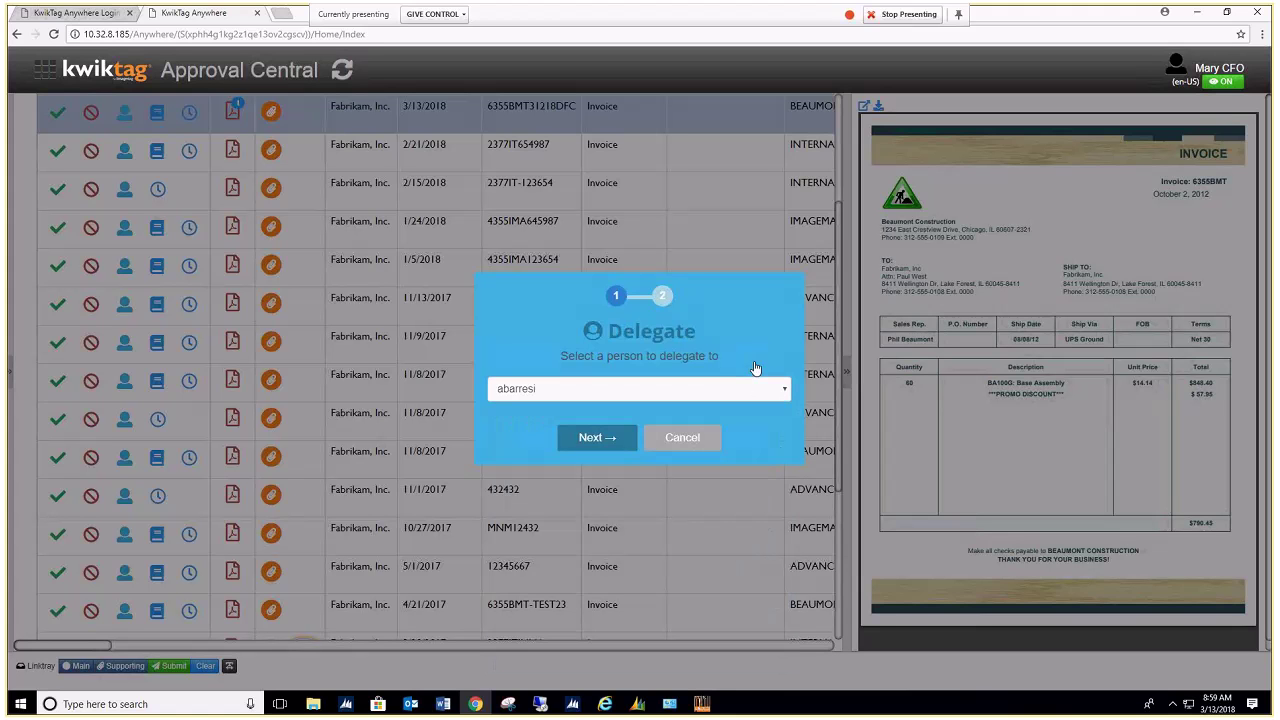
pyautogui.click(681, 446)
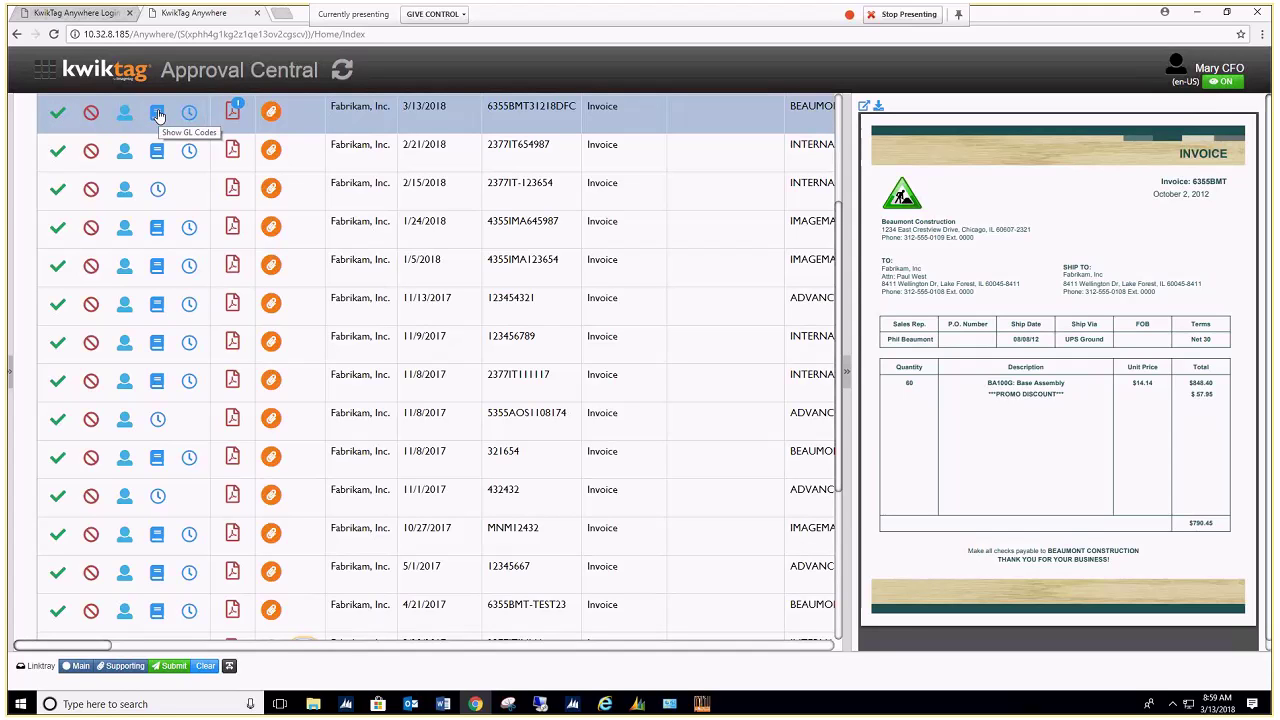
# Step: Approve the 3/13/2018 invoice 6355BMT31218DFC with the workflow comment 'Ok to rush'
pyautogui.click(57, 118)
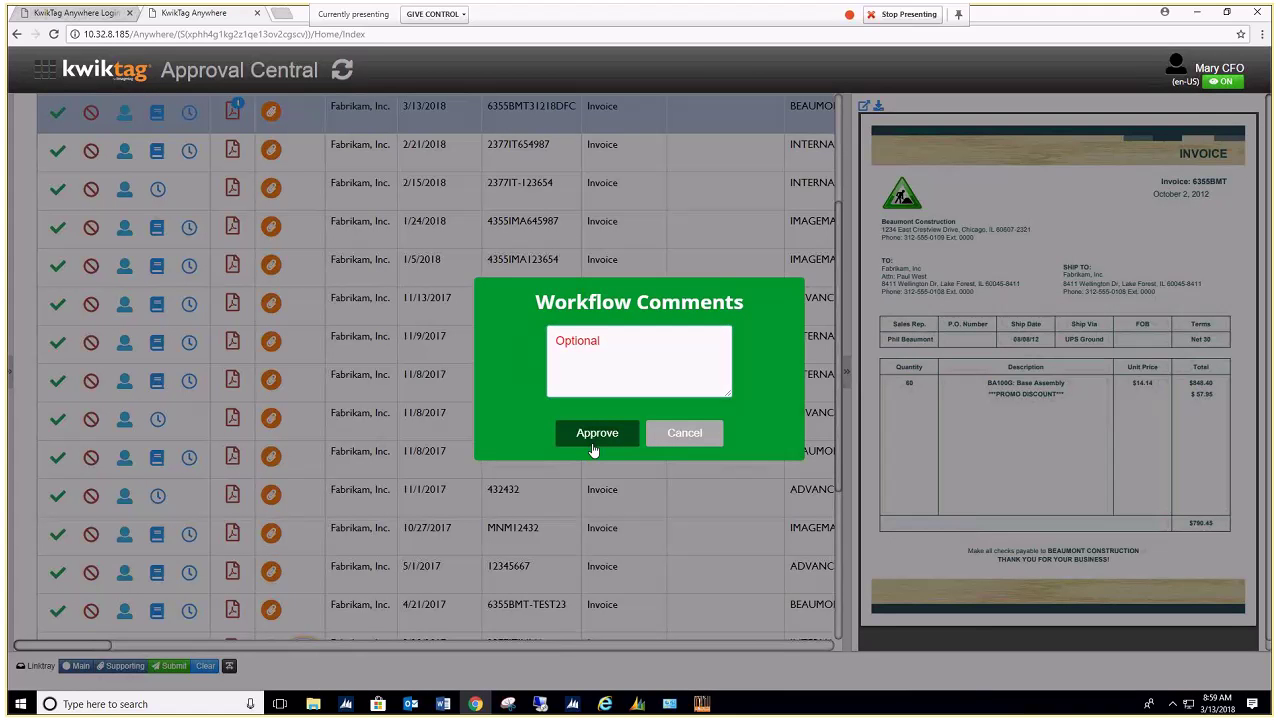
pyautogui.click(607, 355)
pyautogui.write('Ok to ')
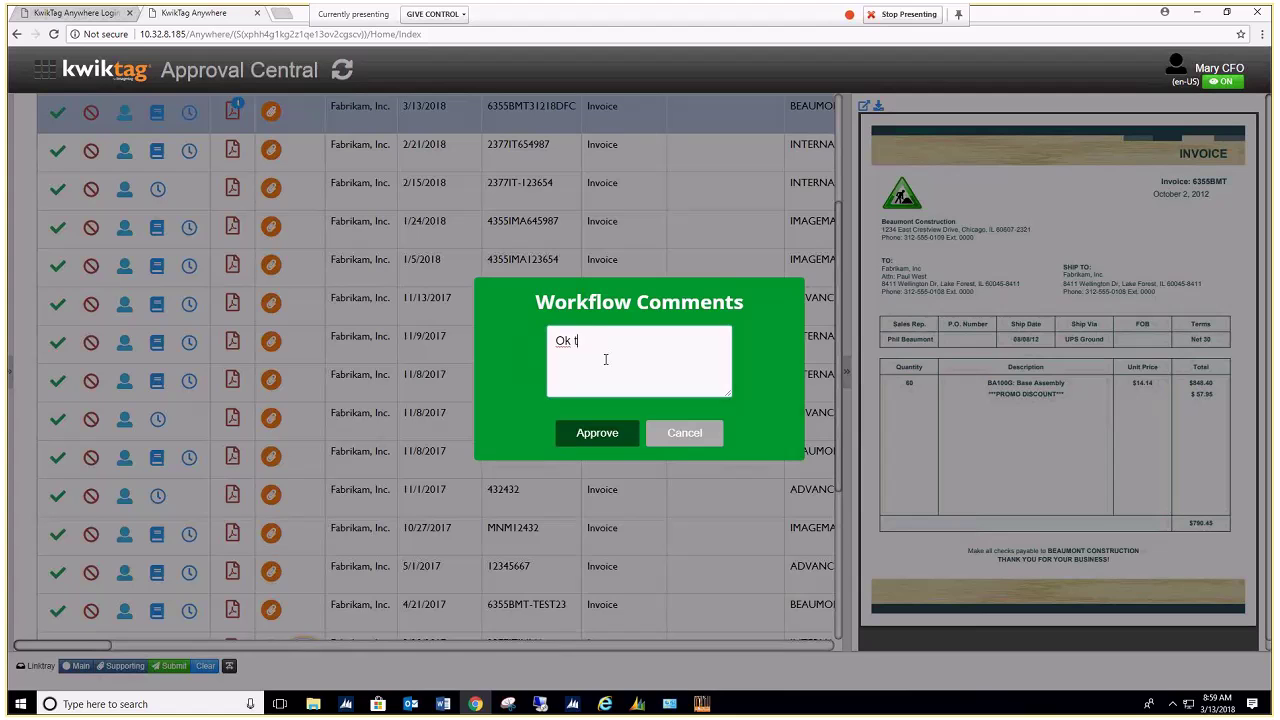
pyautogui.write('rush')
pyautogui.click(586, 434)
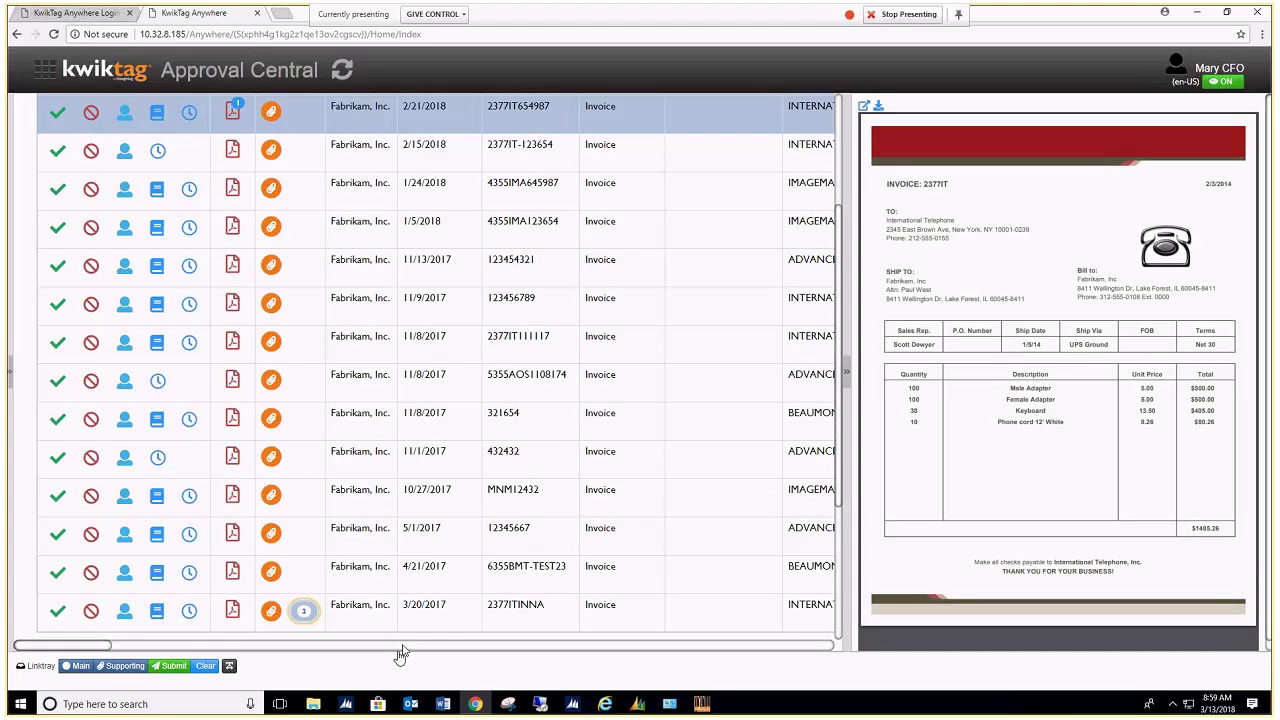
pyautogui.moveTo(346, 708)
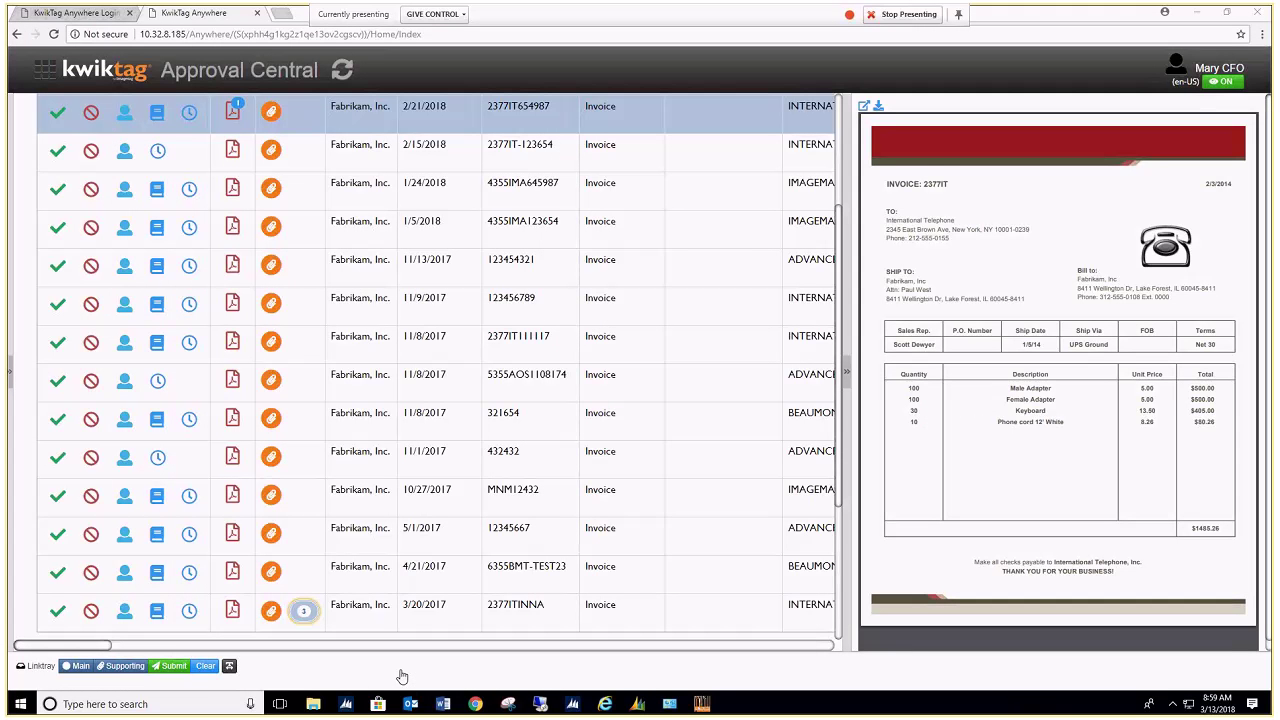
pyautogui.moveTo(309, 635)
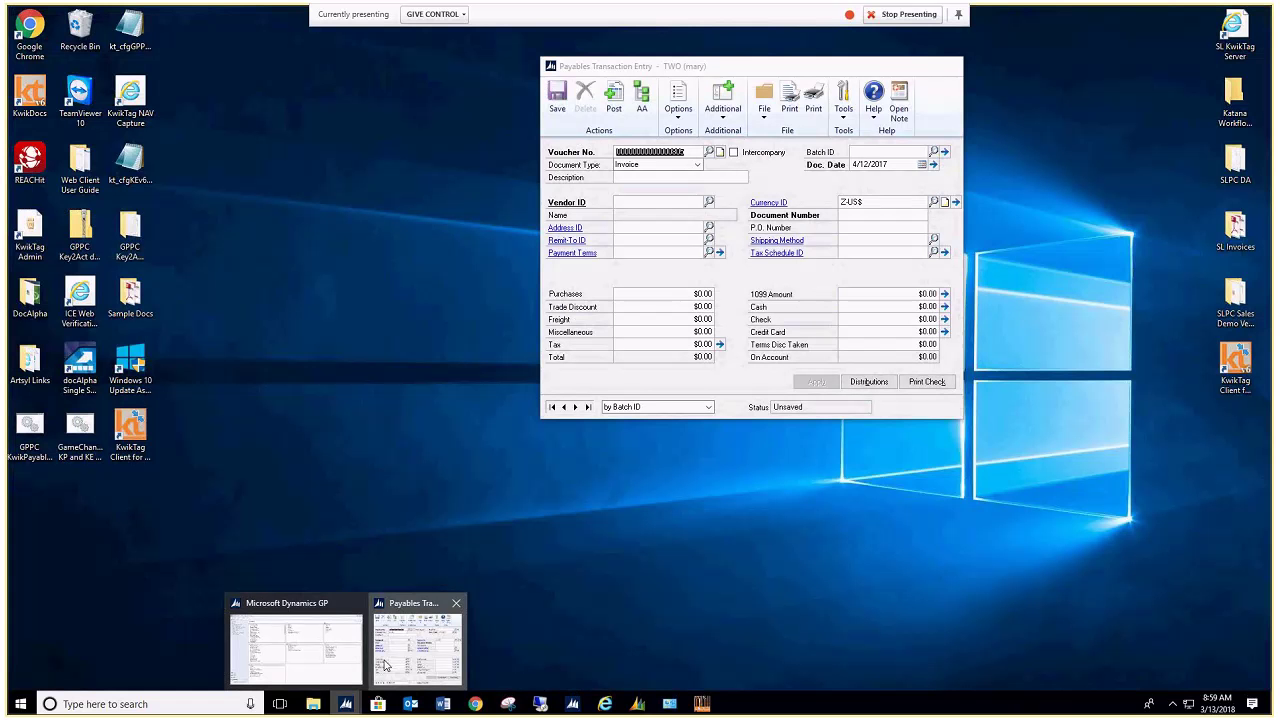
# Step: From Payables Transaction Entry, open the KwikTag Work Queue listing 10 invoices
pyautogui.click(385, 665)
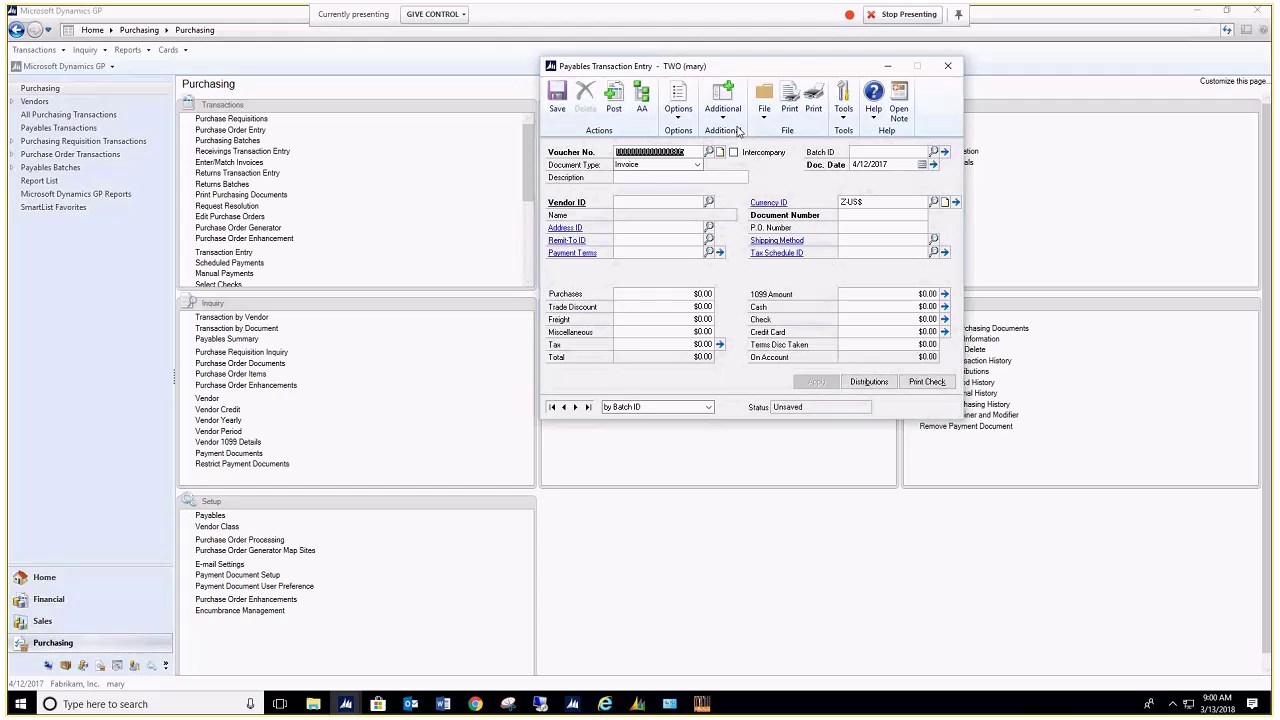
pyautogui.click(719, 117)
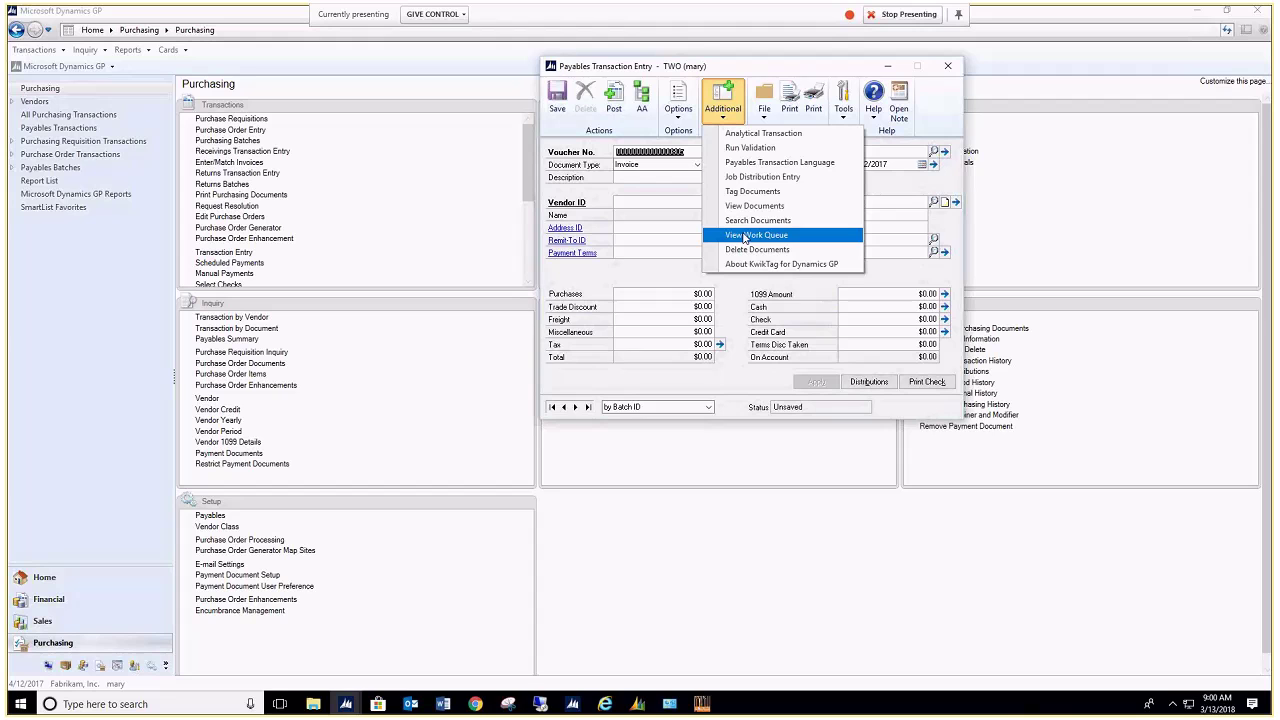
pyautogui.click(743, 236)
pyautogui.click(751, 235)
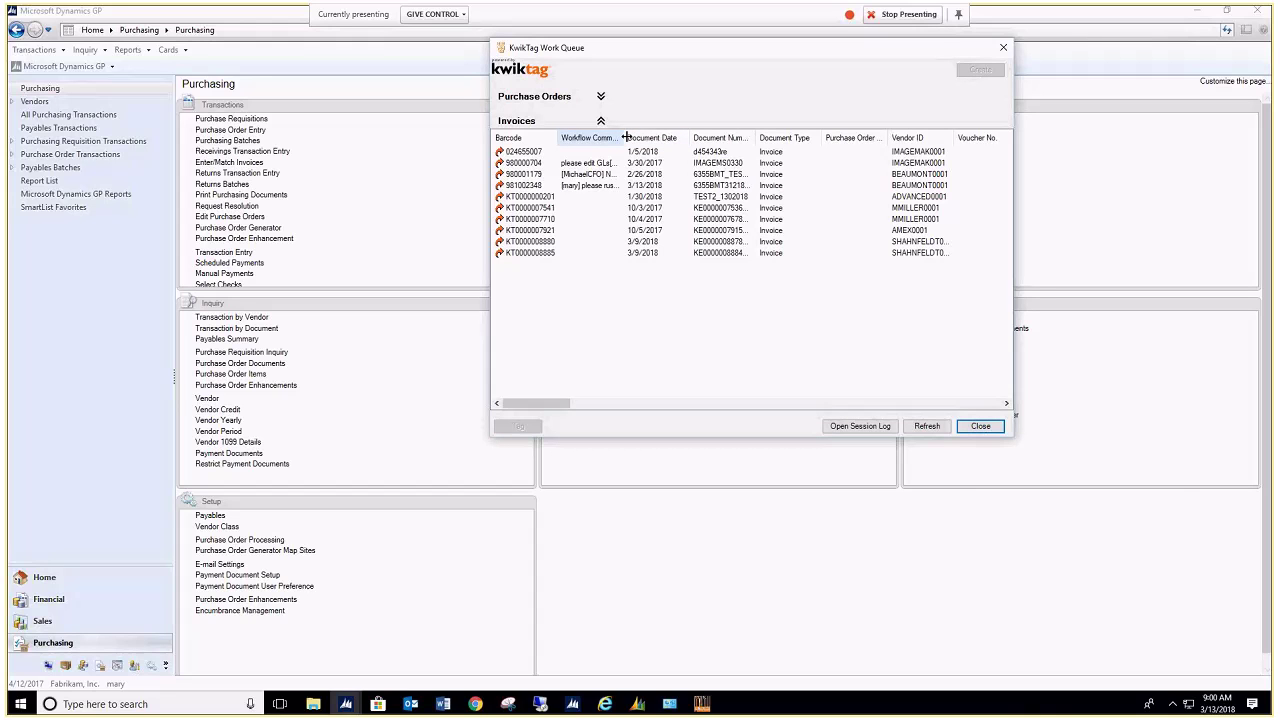
# Step: Sort the queue by Workflow Comments, then by Document Number, and widen both columns
pyautogui.click(622, 137)
pyautogui.moveTo(631, 137); pyautogui.dragTo(655, 141)
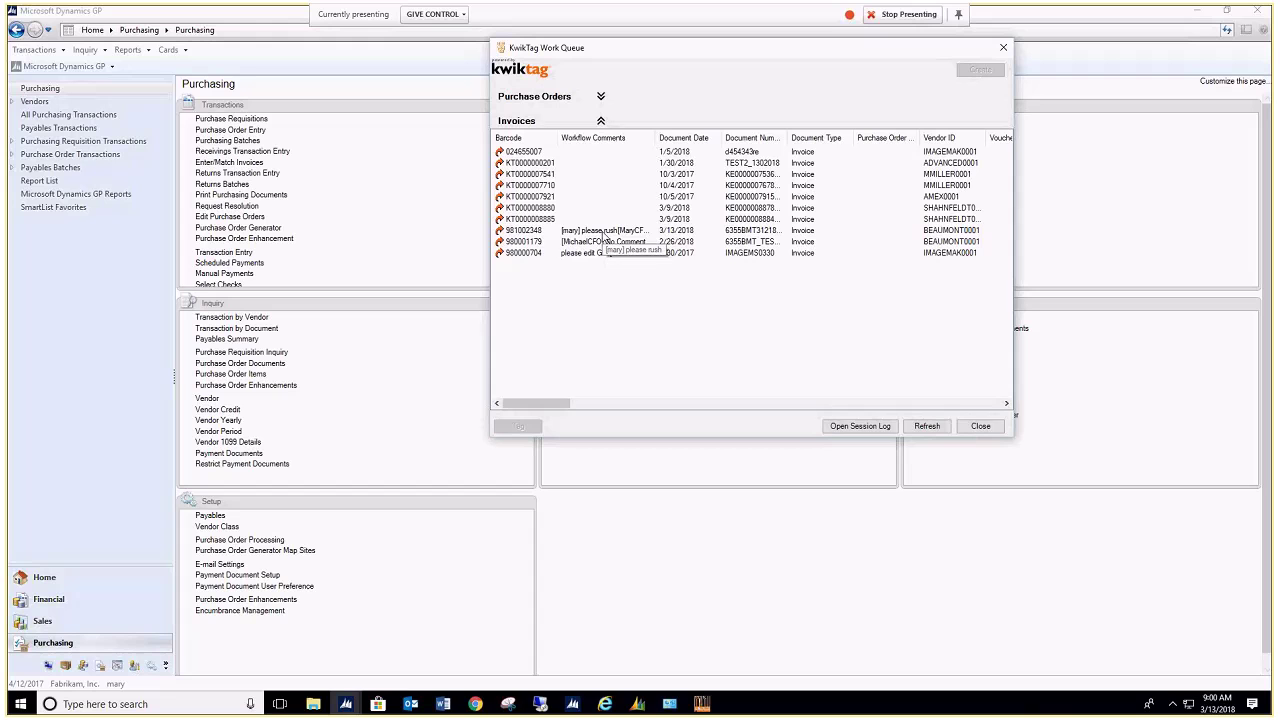
pyautogui.click(603, 232)
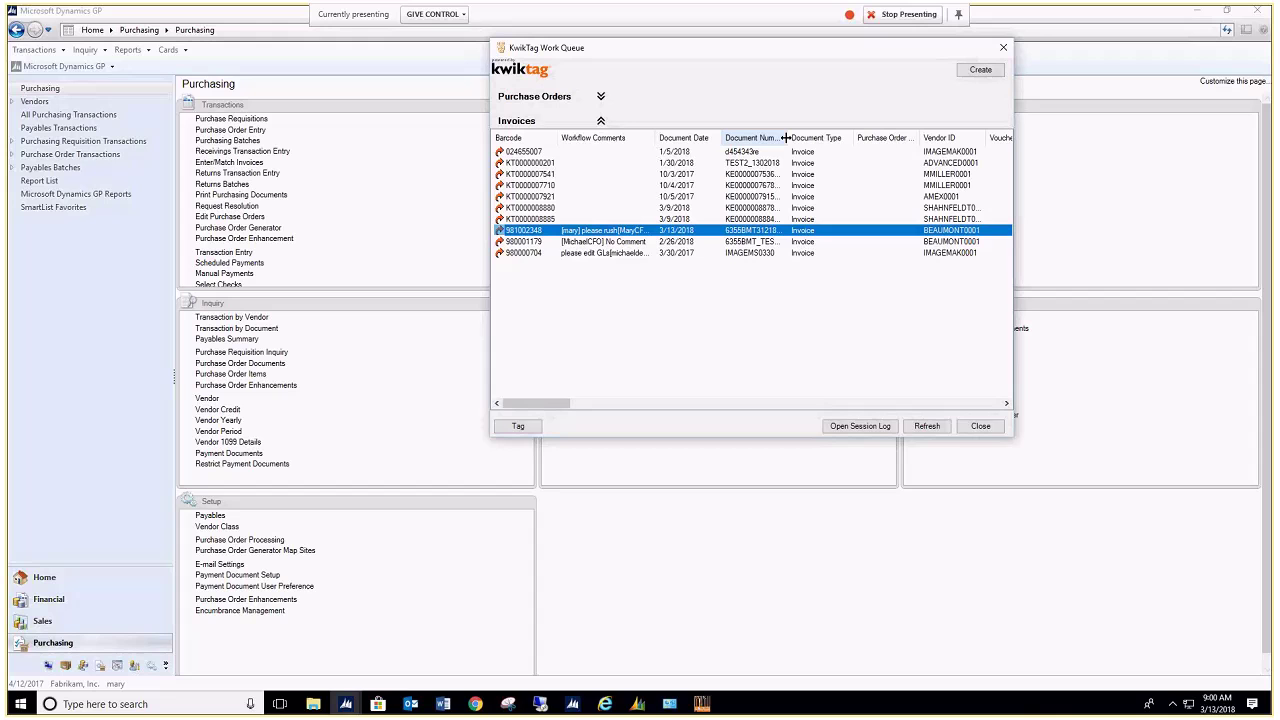
pyautogui.rightClick(808, 139)
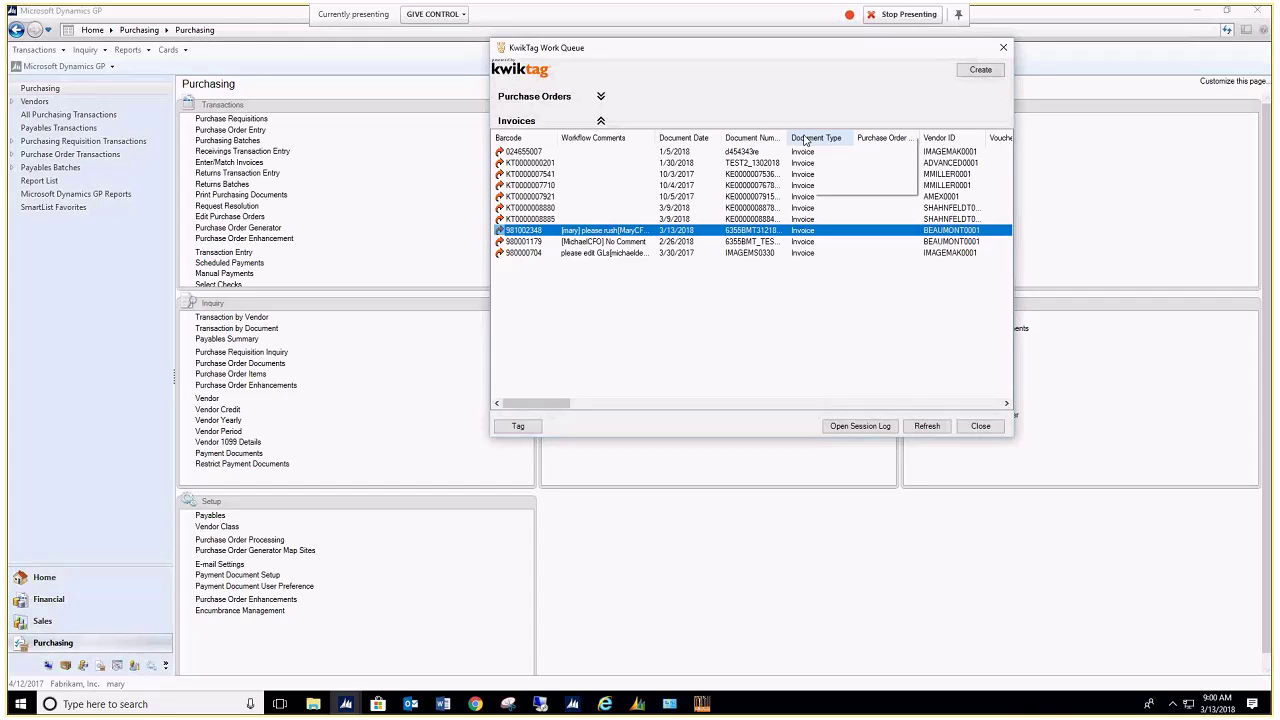
pyautogui.click(763, 142)
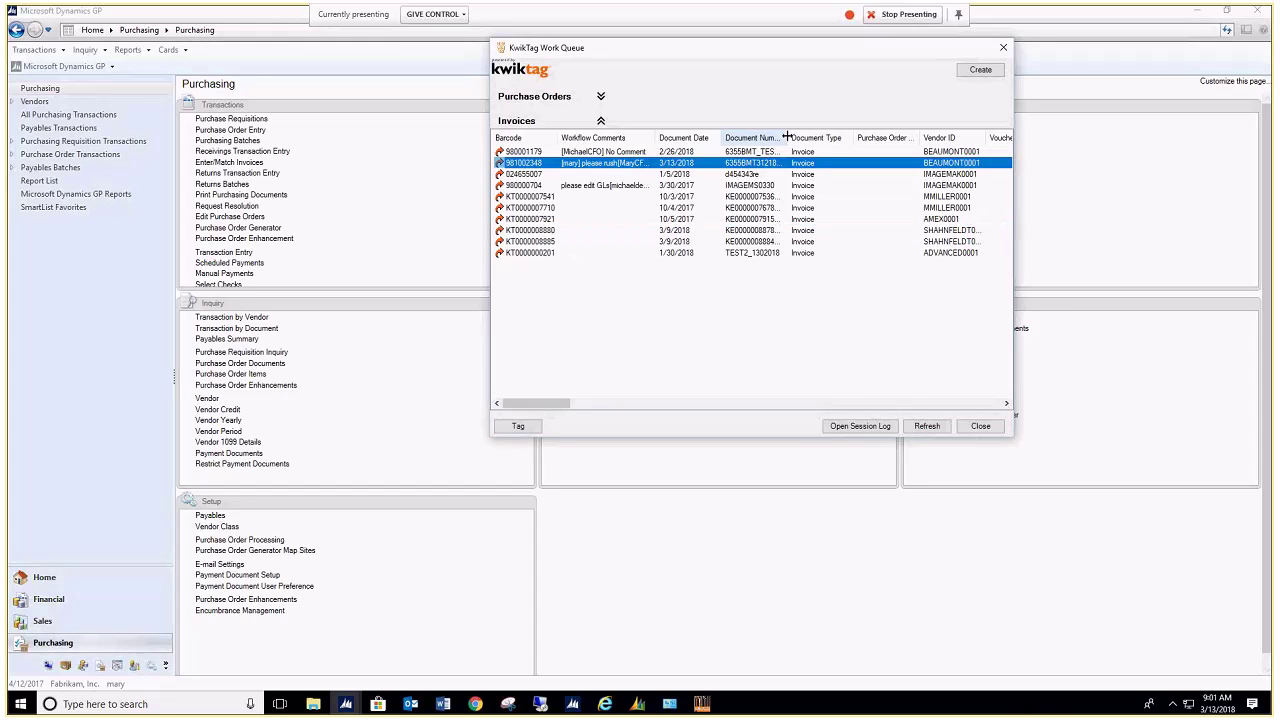
pyautogui.moveTo(790, 137); pyautogui.dragTo(814, 137)
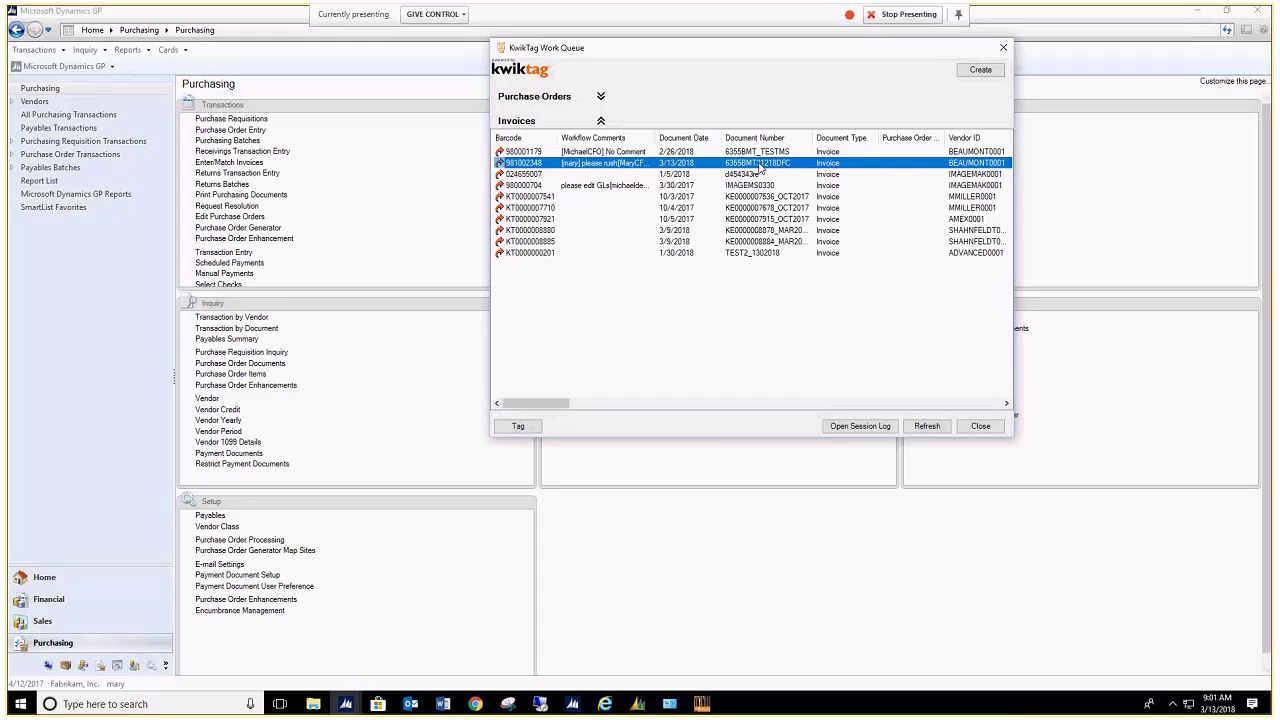
# Step: View the 6355BMT31218DFC invoice's attached PDF, then close Adobe Reader
pyautogui.rightClick(756, 166)
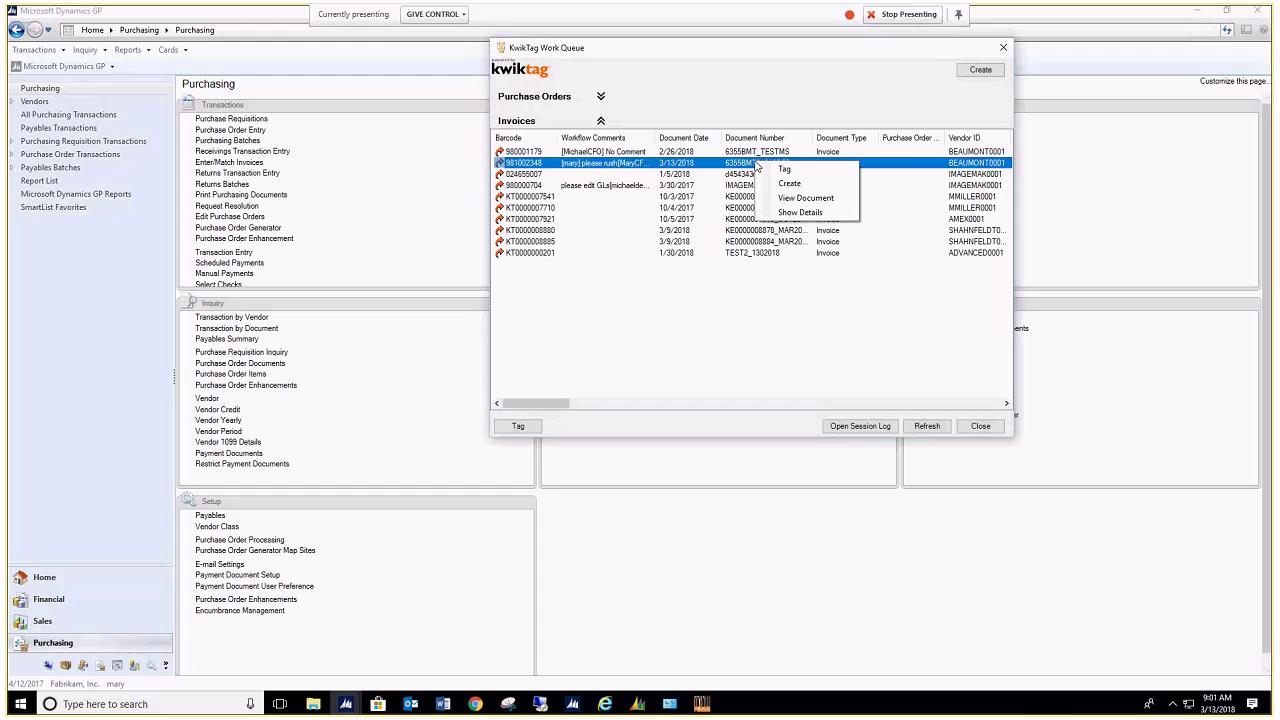
pyautogui.click(790, 198)
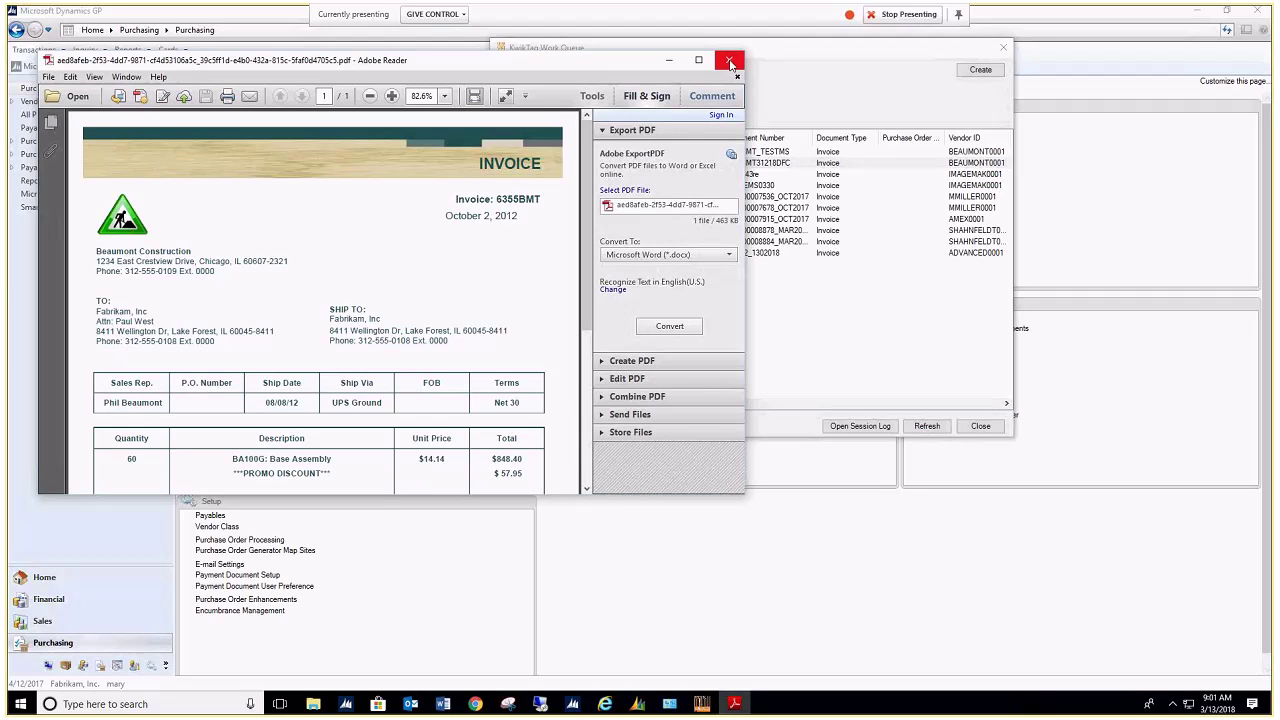
pyautogui.click(730, 62)
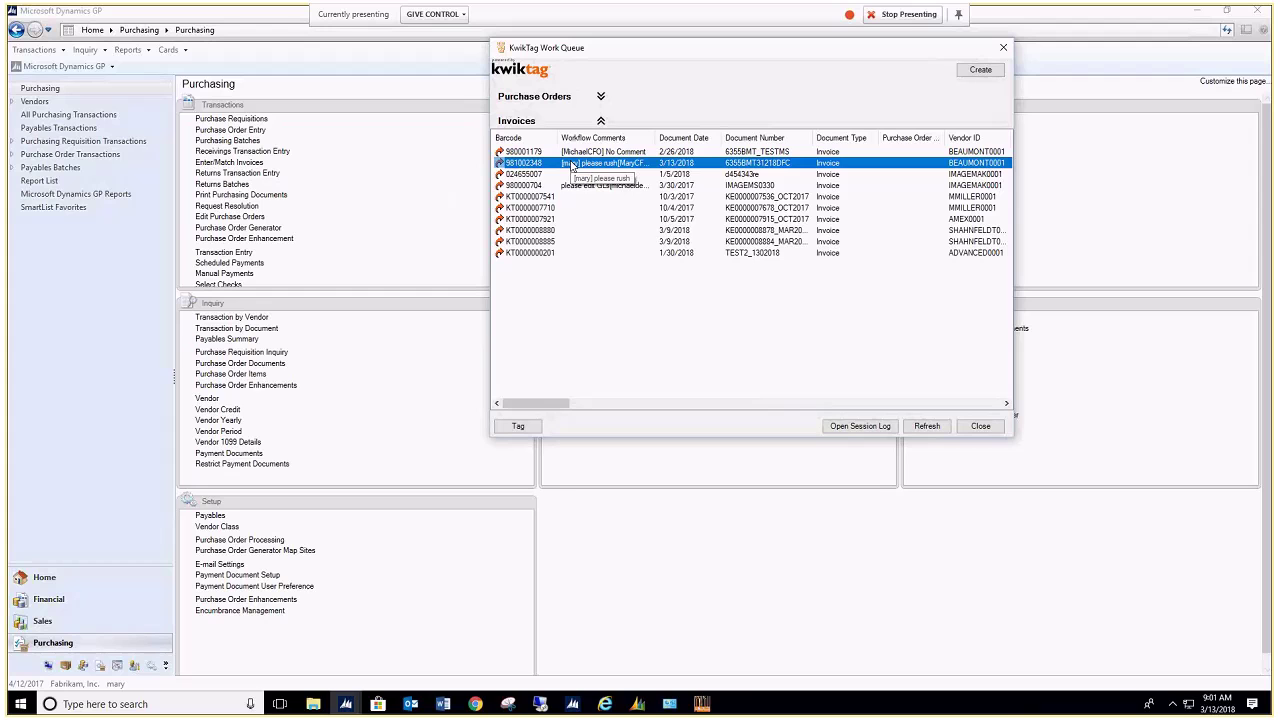
pyautogui.moveTo(524, 168)
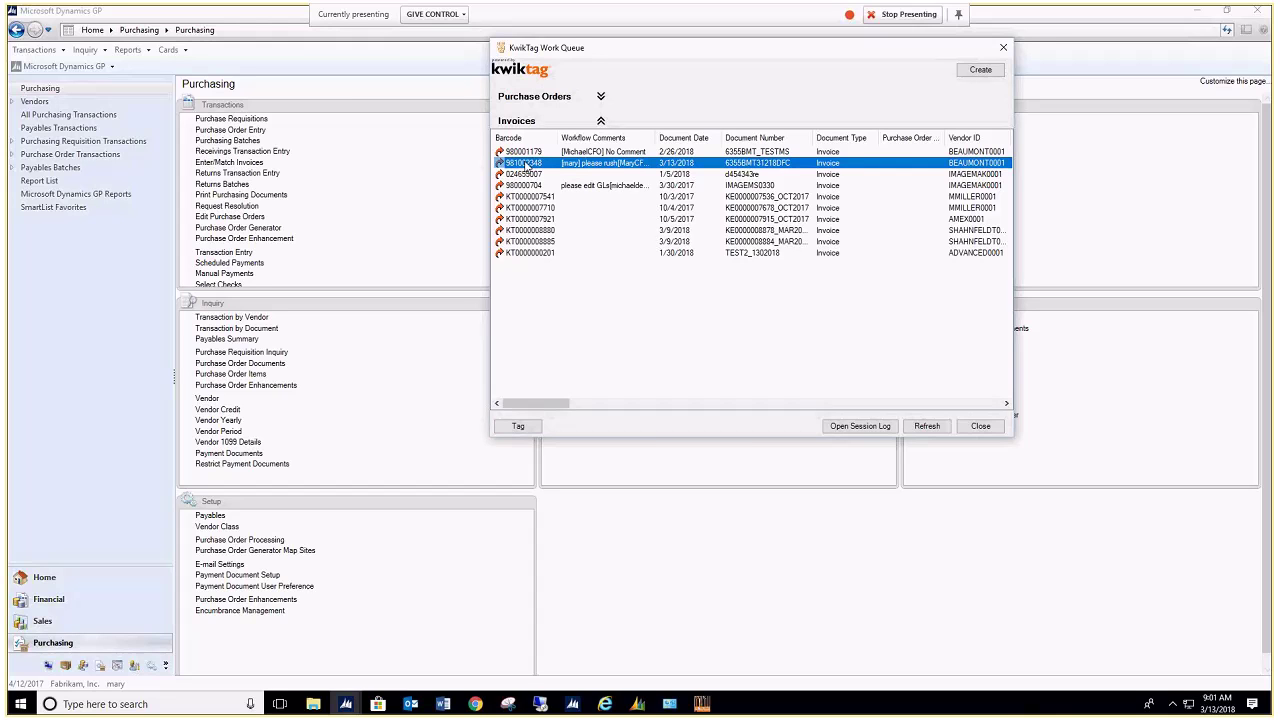
pyautogui.rightClick(525, 166)
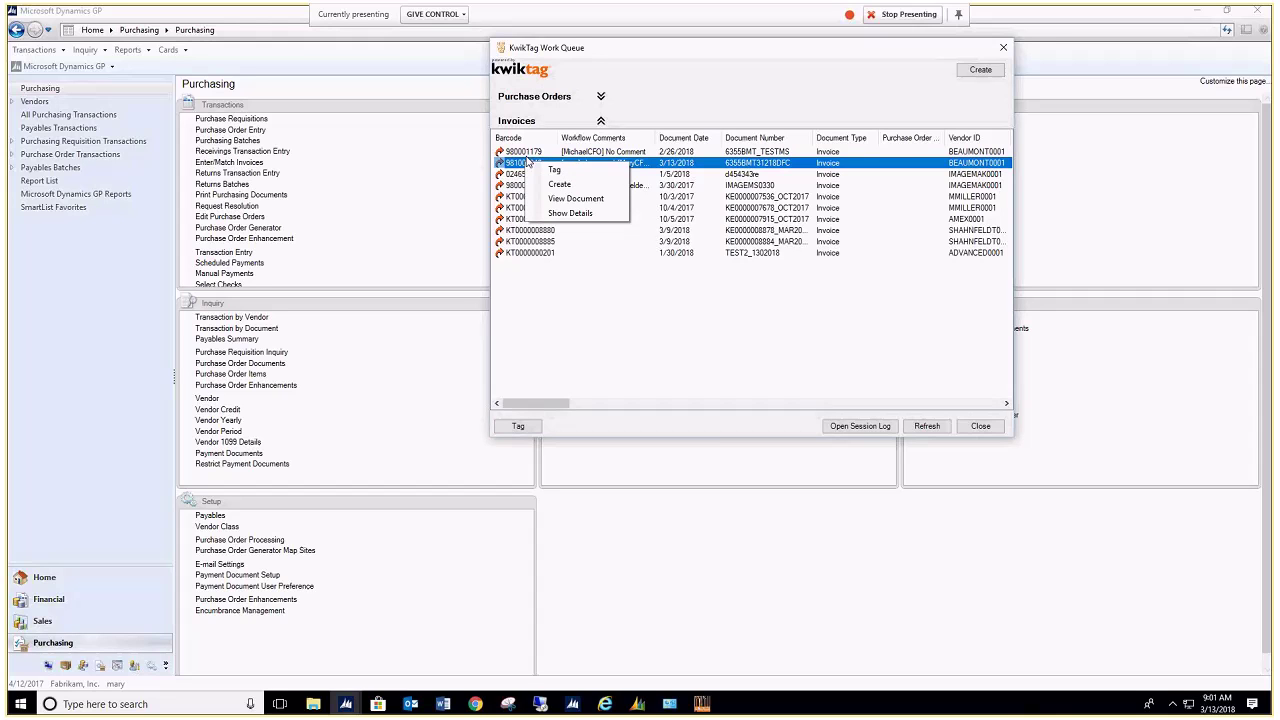
pyautogui.click(568, 216)
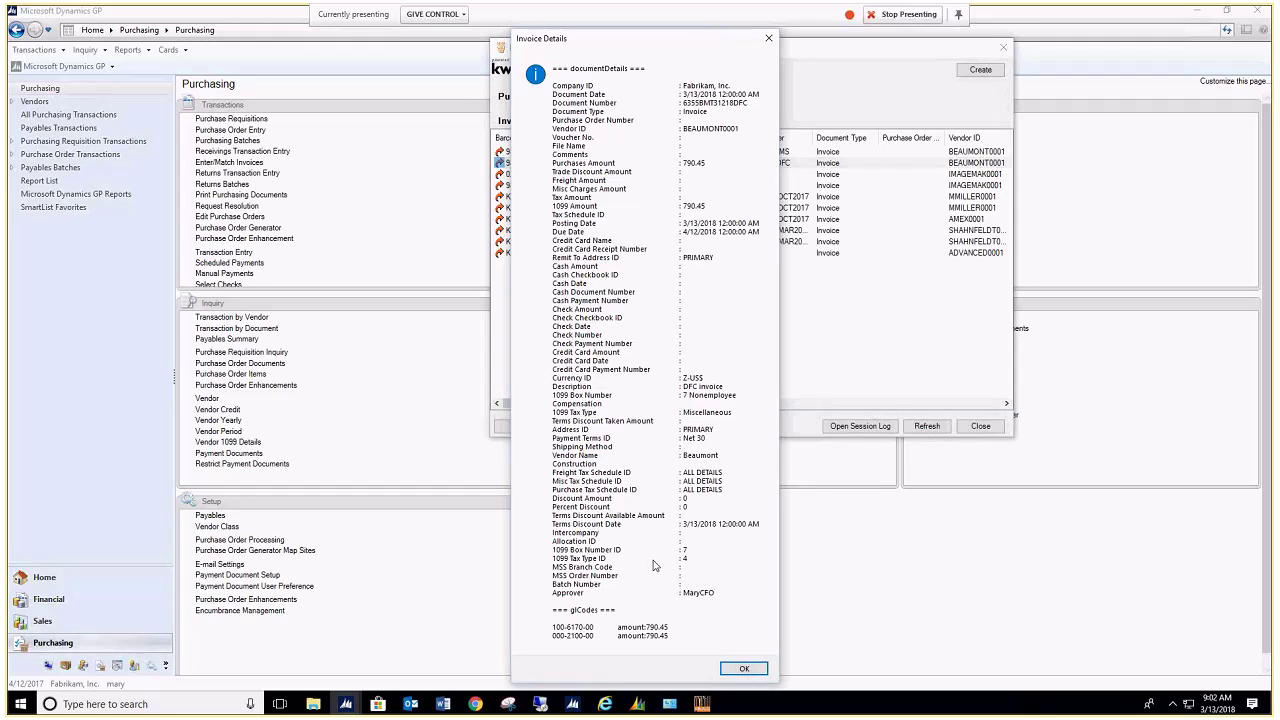
pyautogui.click(753, 670)
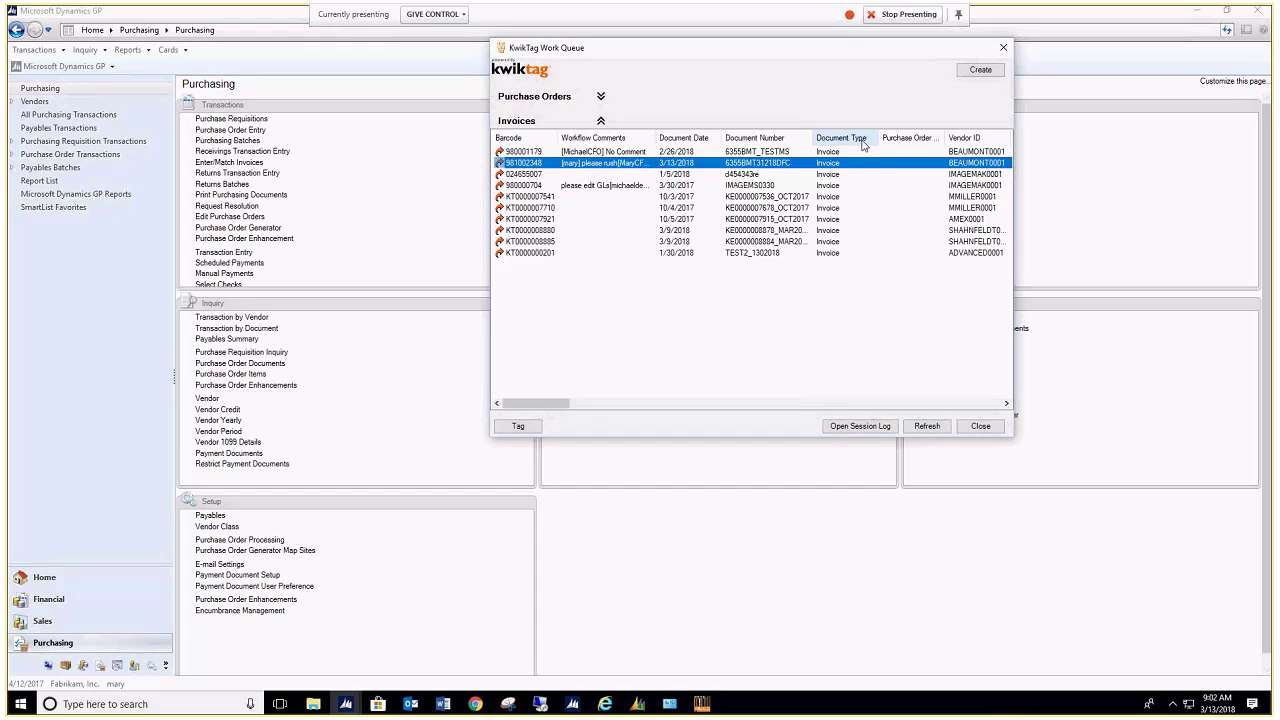
# Step: Create the queued invoice's payables voucher in the existing MARY NEW batch
pyautogui.click(980, 71)
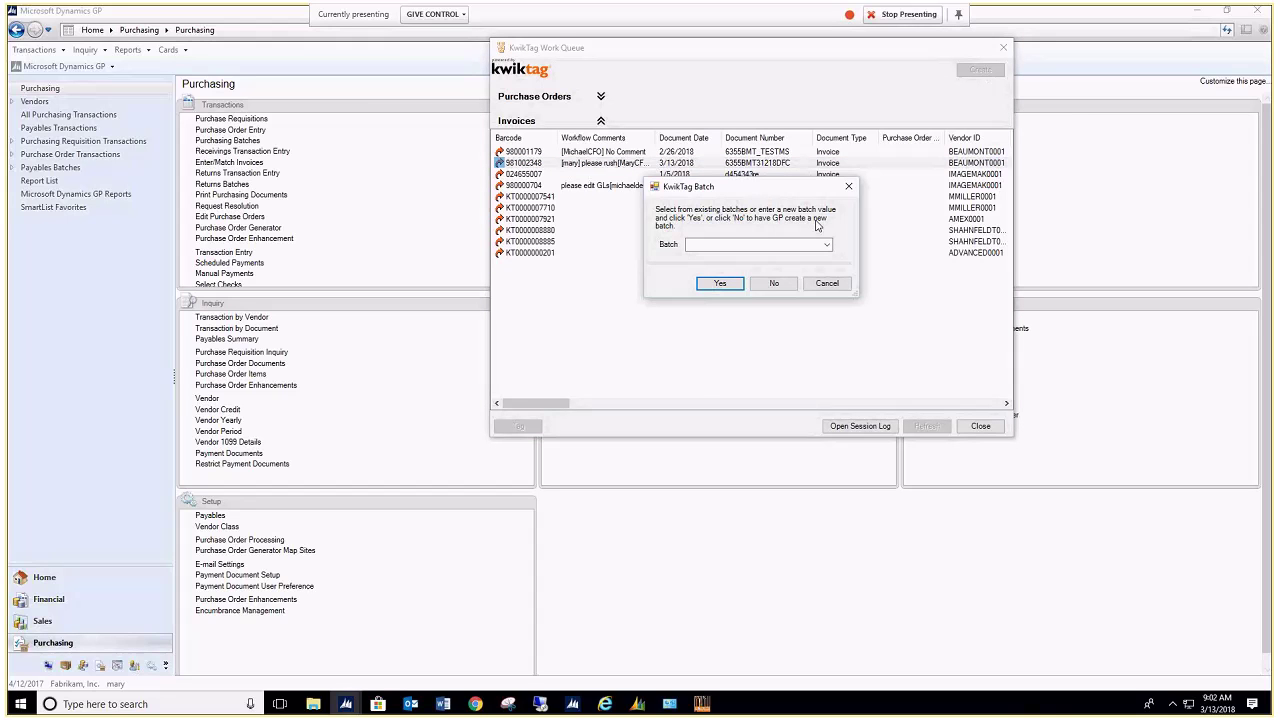
pyautogui.click(827, 246)
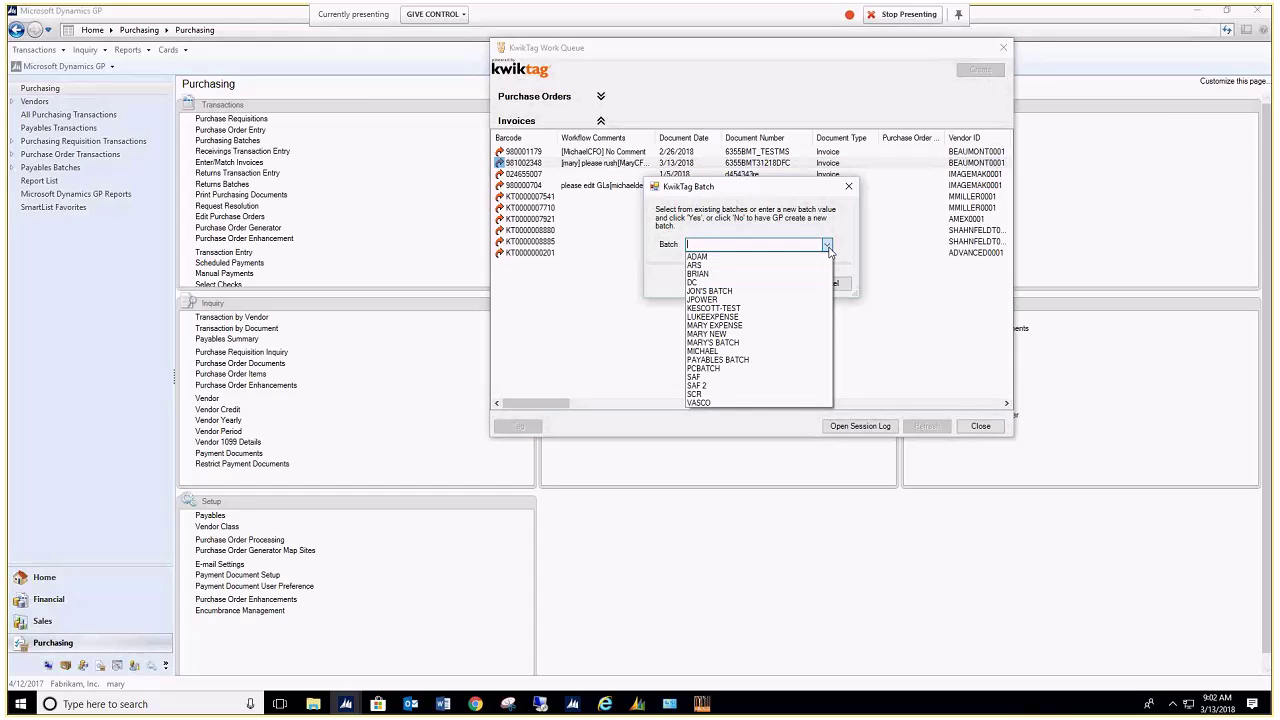
pyautogui.click(727, 335)
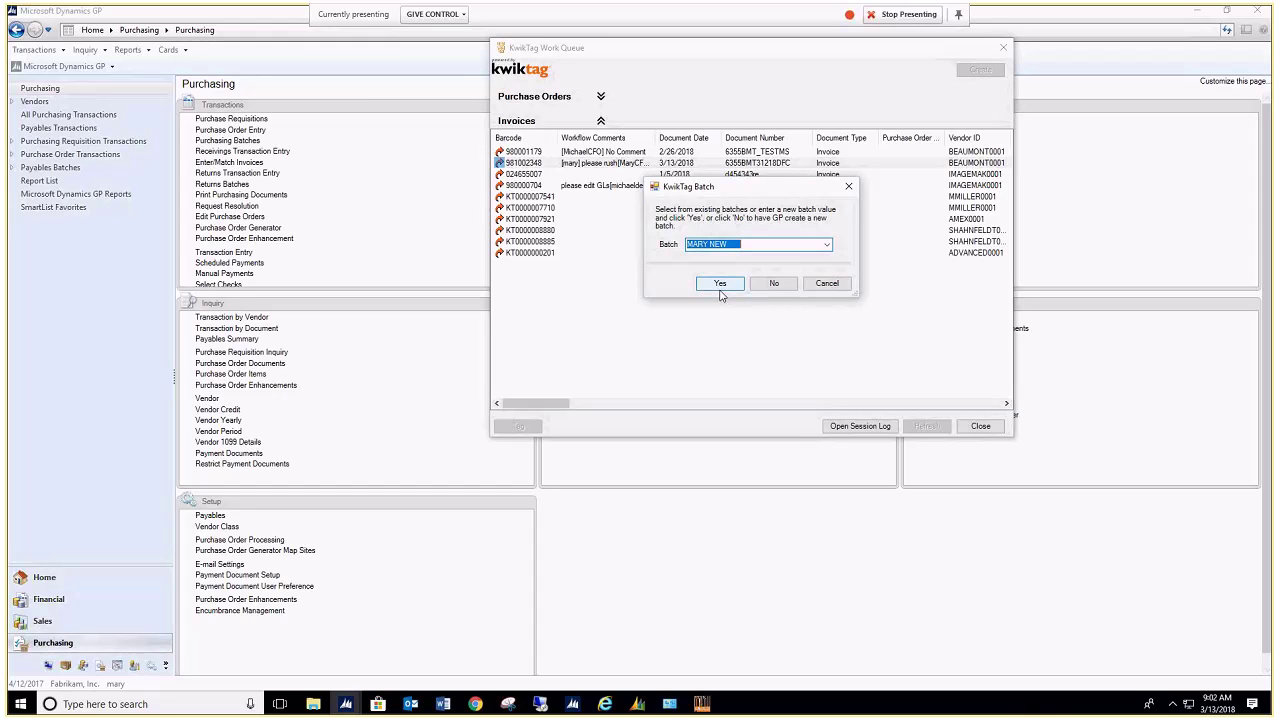
pyautogui.click(720, 284)
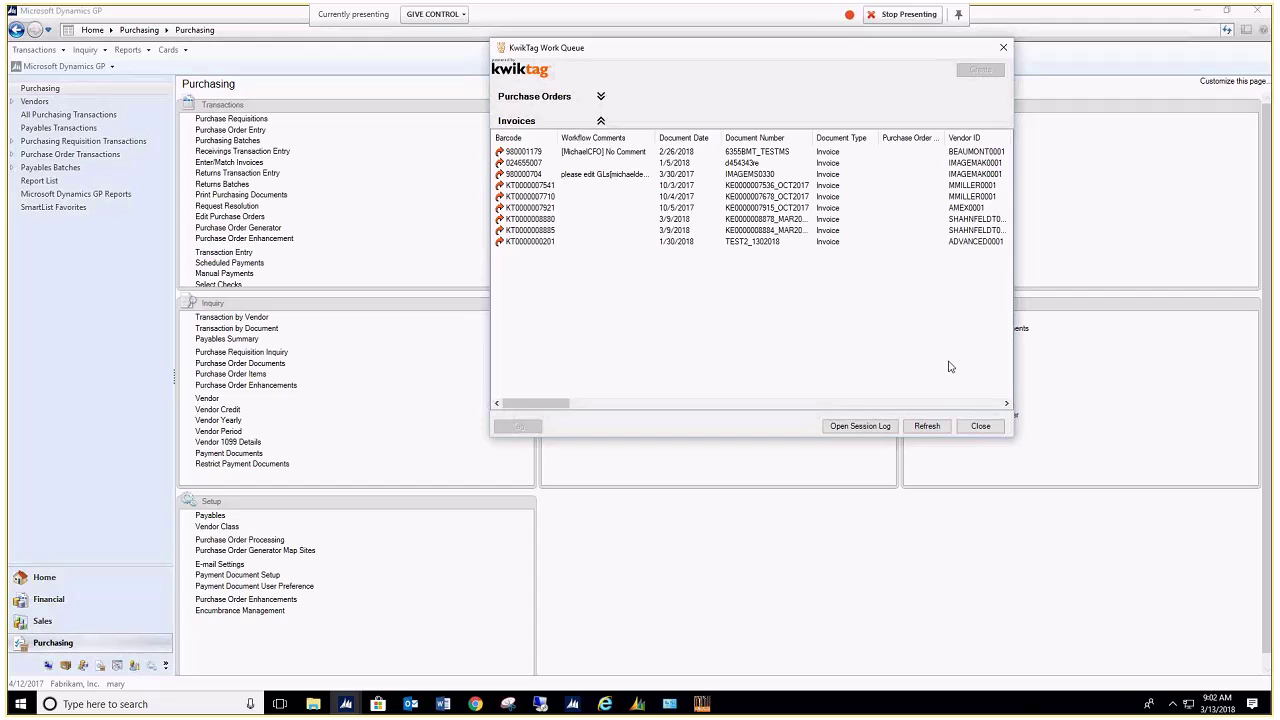
# Step: Close the work queue, load voucher VCHR981002348 from batch MARY NEW, and check its distributions
pyautogui.click(980, 426)
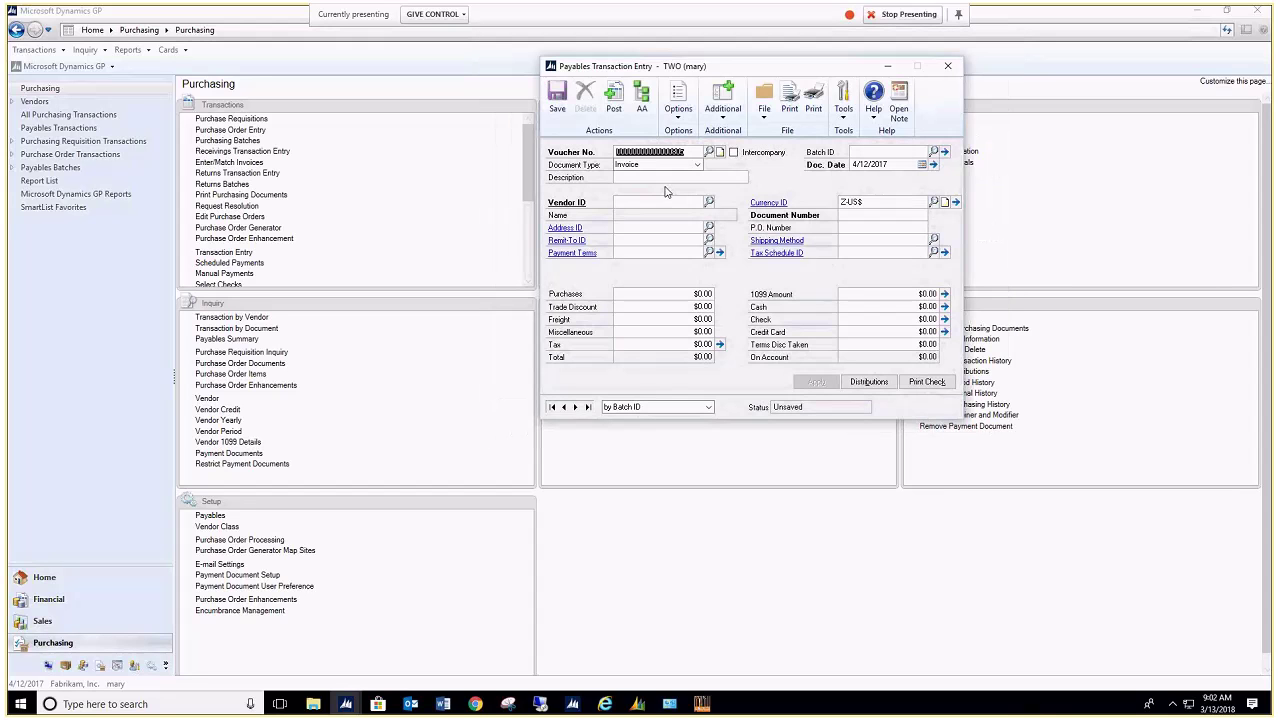
pyautogui.click(708, 152)
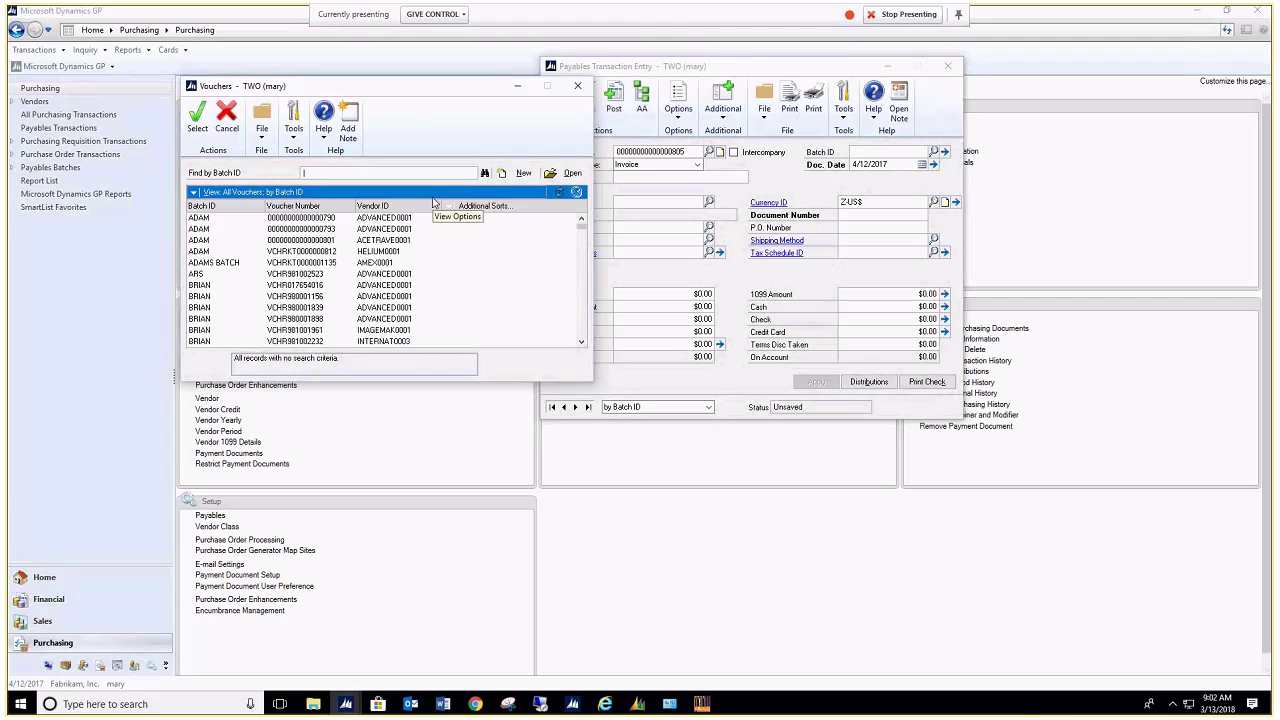
pyautogui.write('mary')
pyautogui.press('Return')
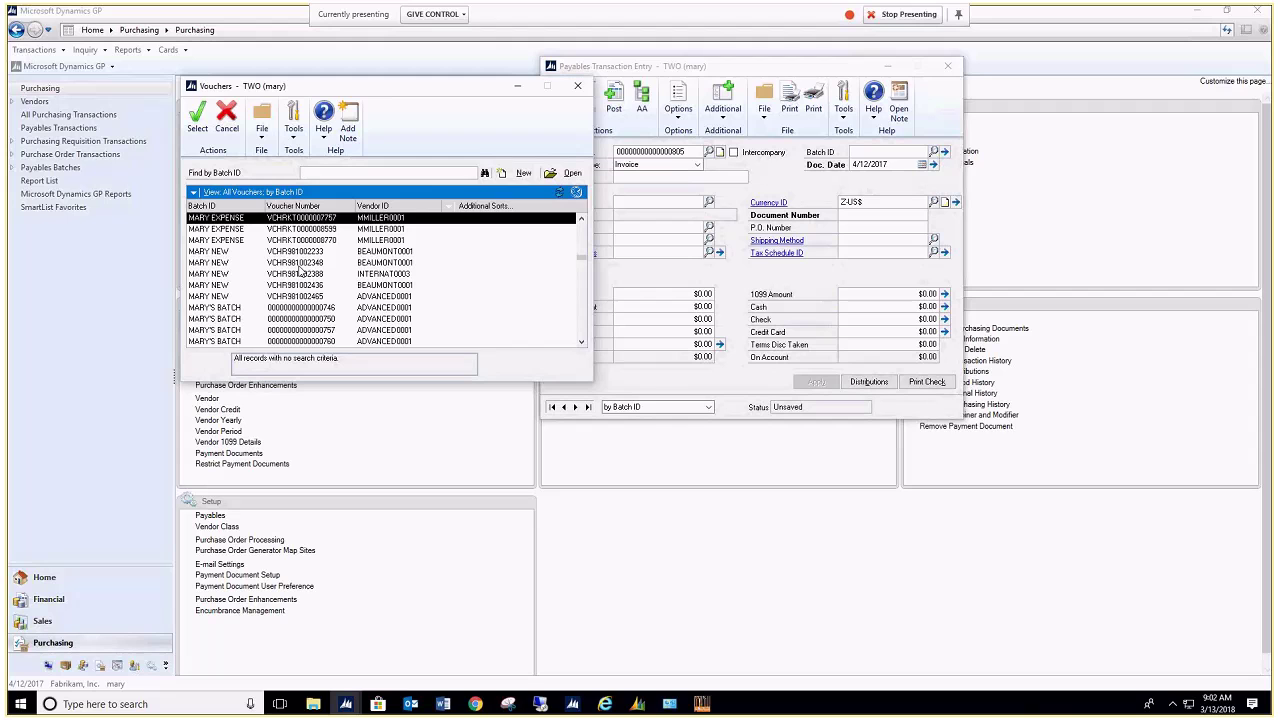
pyautogui.click(298, 264)
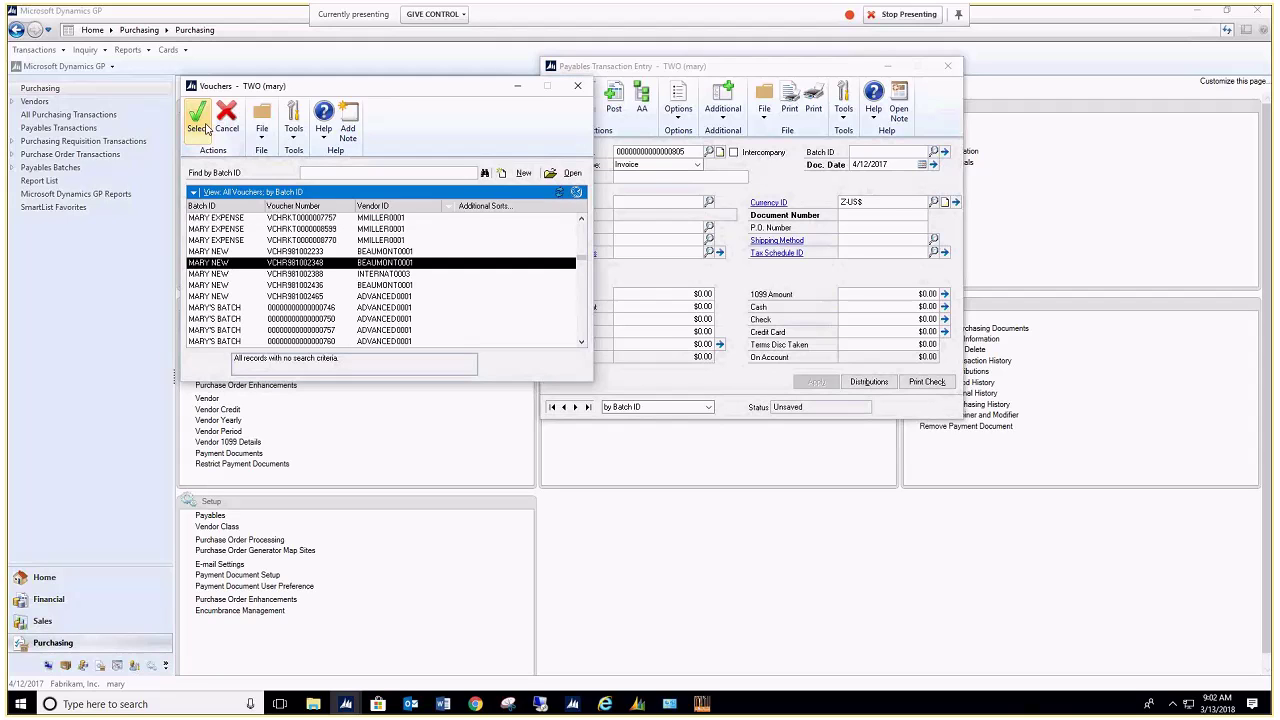
pyautogui.click(203, 126)
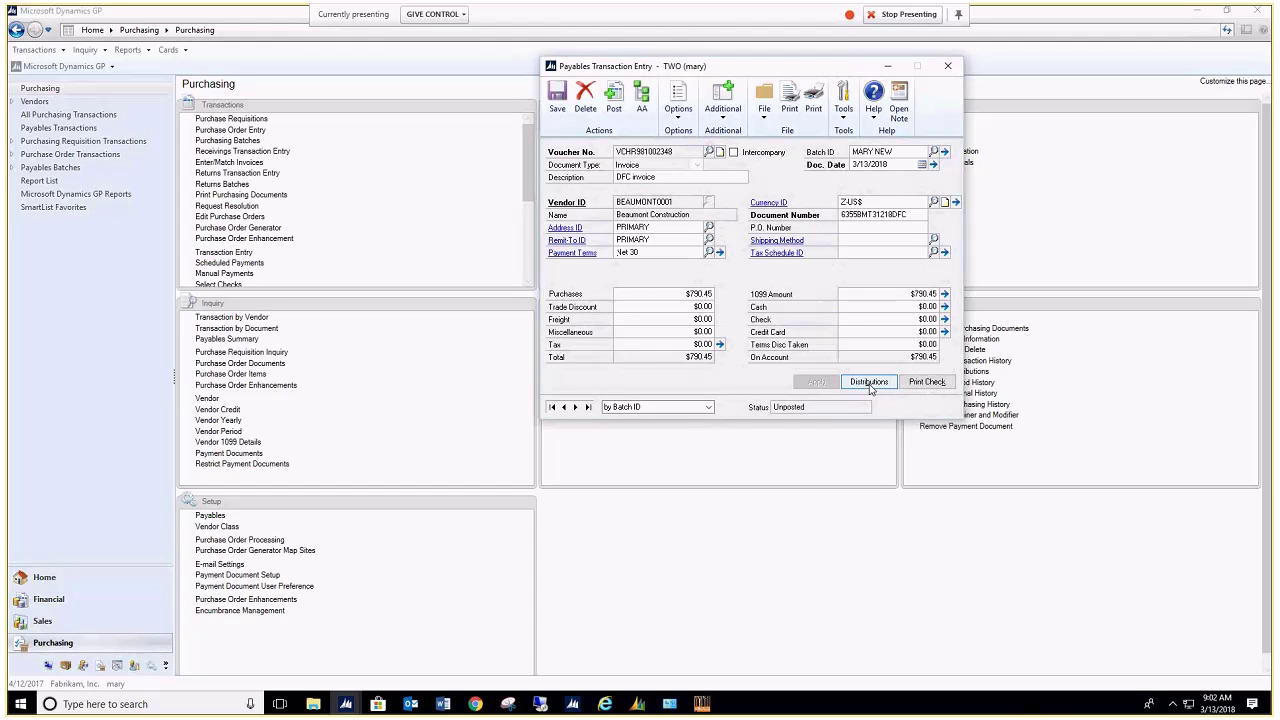
pyautogui.click(868, 382)
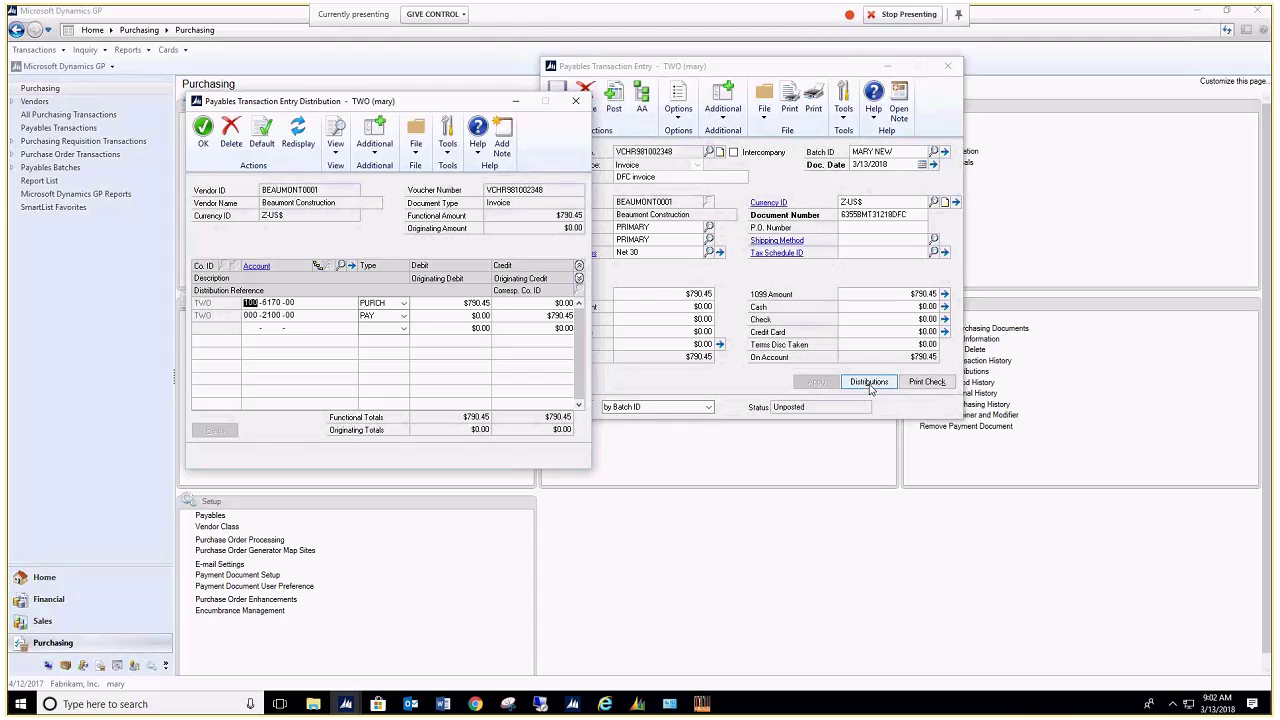
pyautogui.click(577, 101)
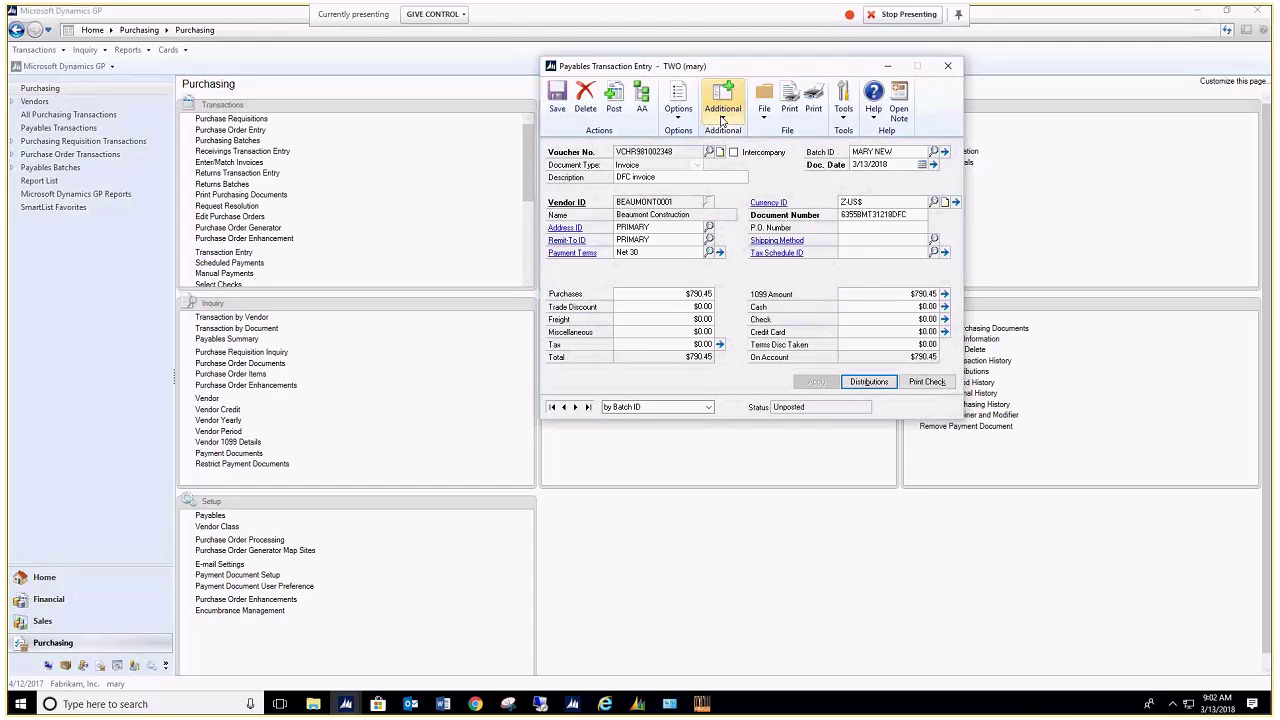
# Step: View the invoice PDF attached to voucher VCHR981002348, then close it
pyautogui.click(722, 118)
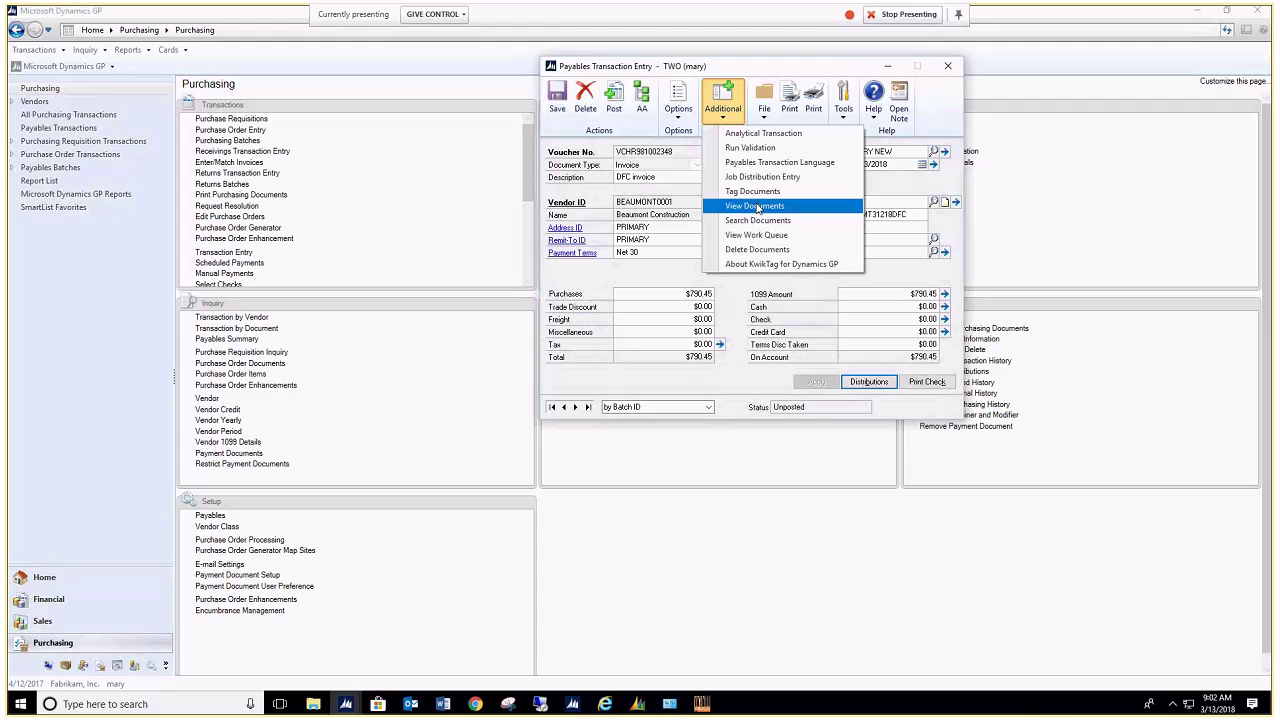
pyautogui.click(757, 207)
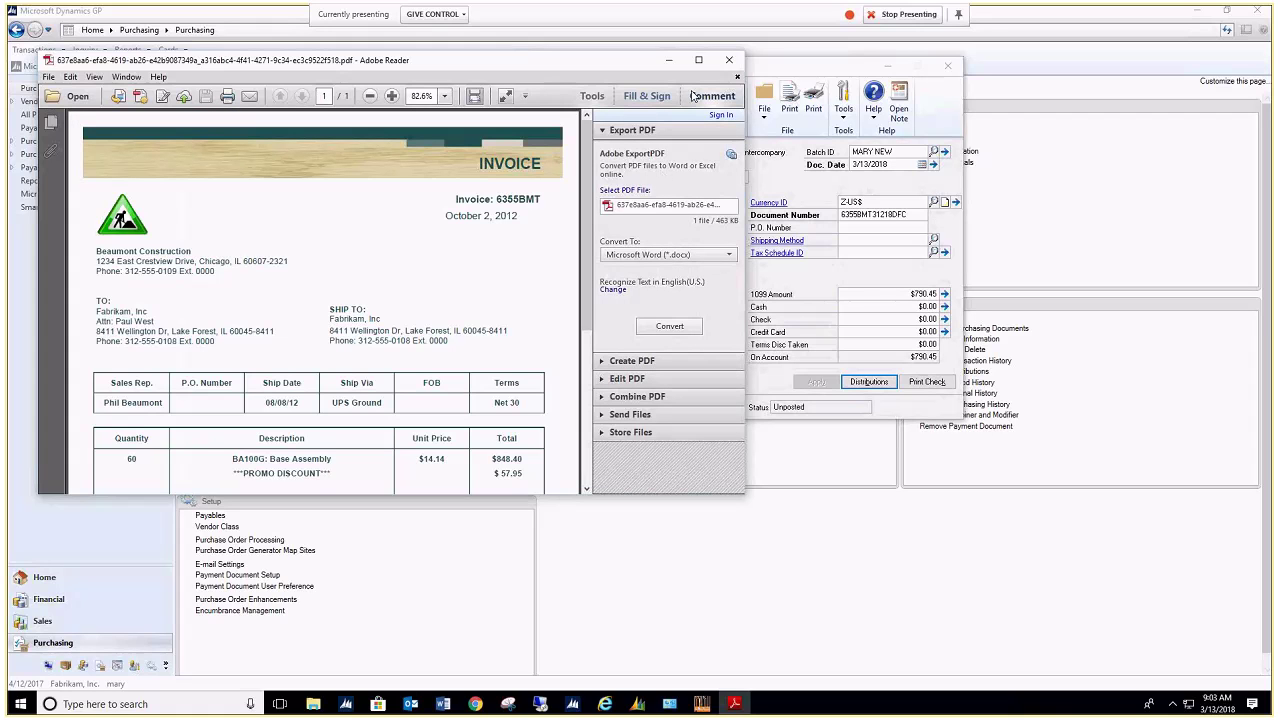
pyautogui.click(731, 62)
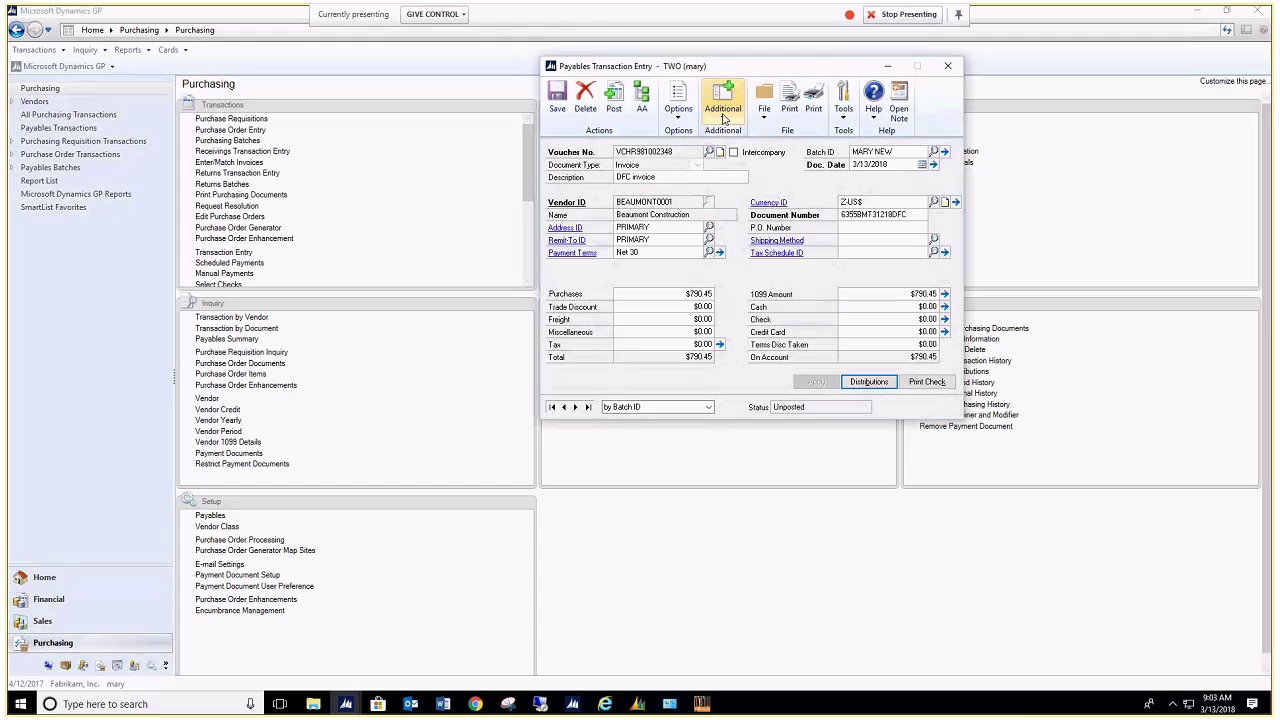
# Step: Save the voucher and minimize the Payables Transaction Entry window
pyautogui.click(724, 117)
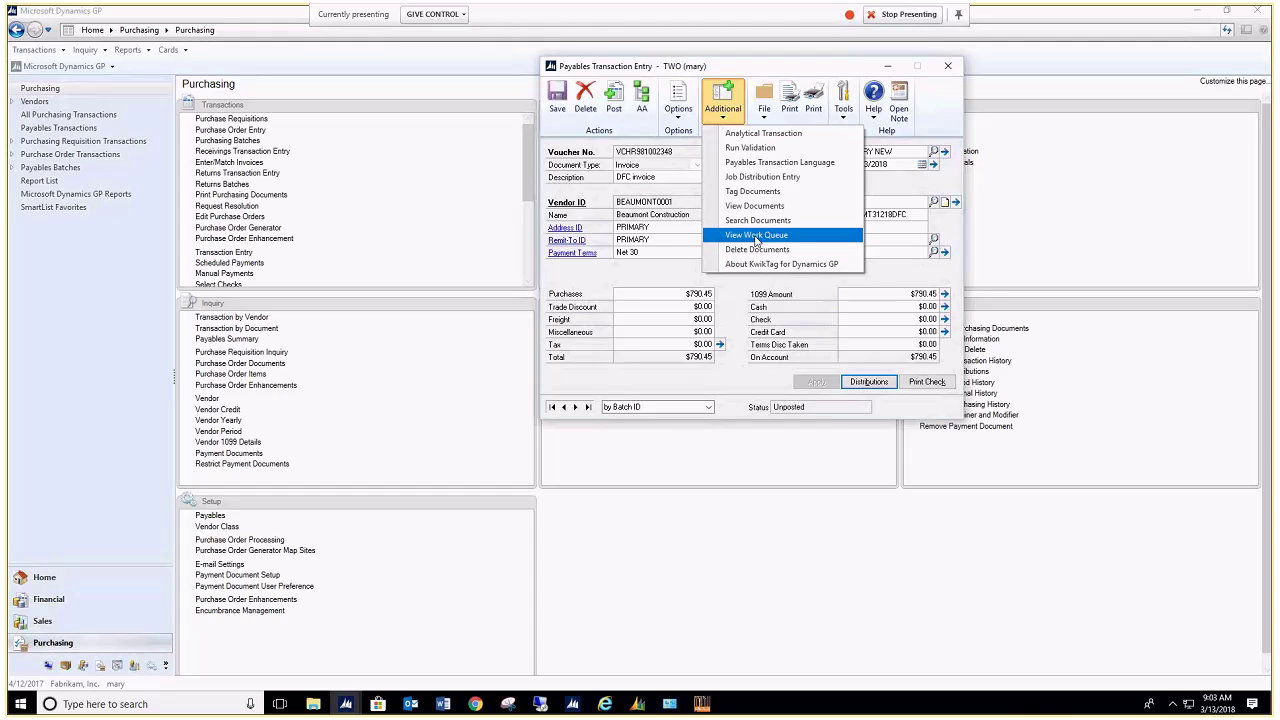
pyautogui.click(552, 100)
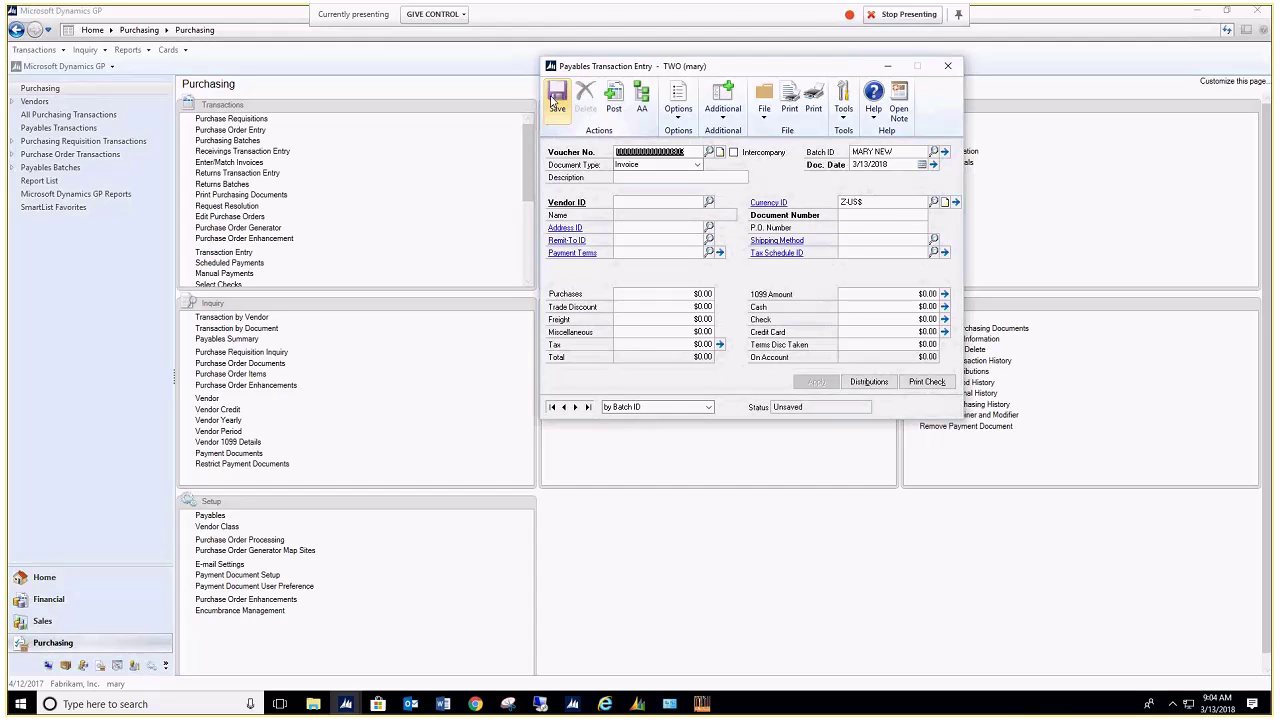
pyautogui.click(885, 70)
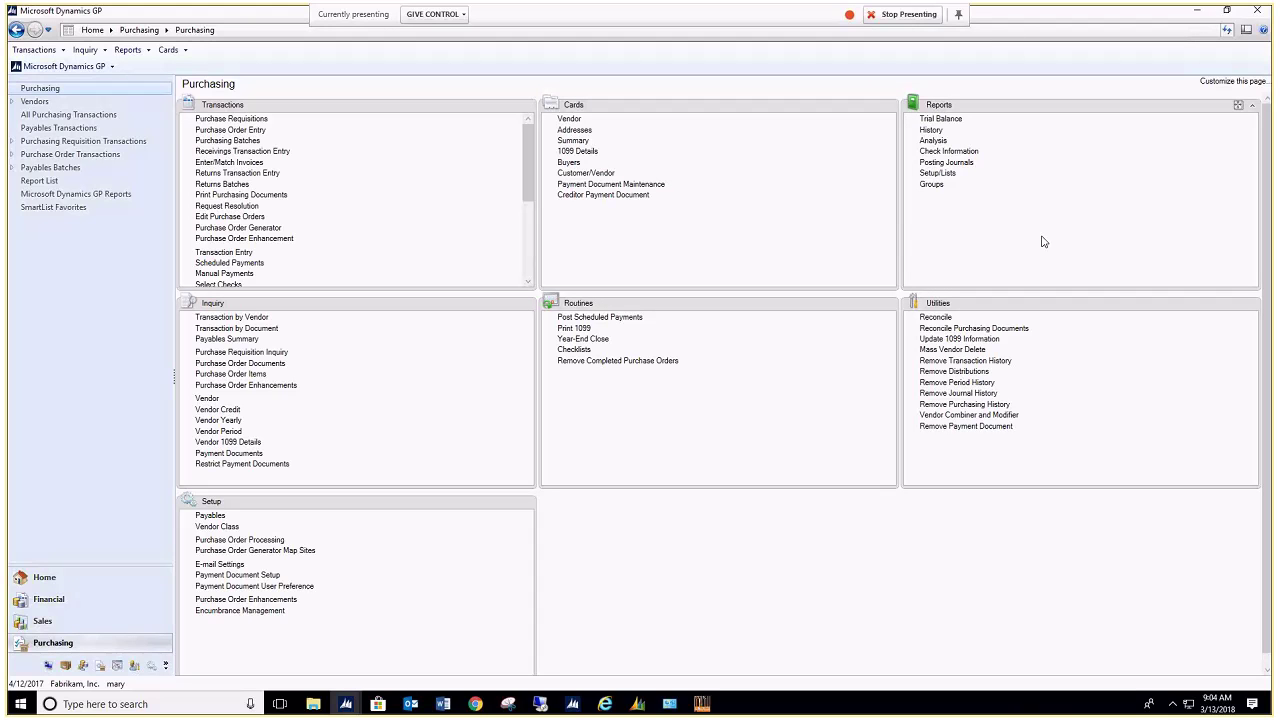
# Step: Switch to KwikTag Anywhere in Chrome and open the Fabrikam, Inc. Drawers page
pyautogui.moveTo(478, 705)
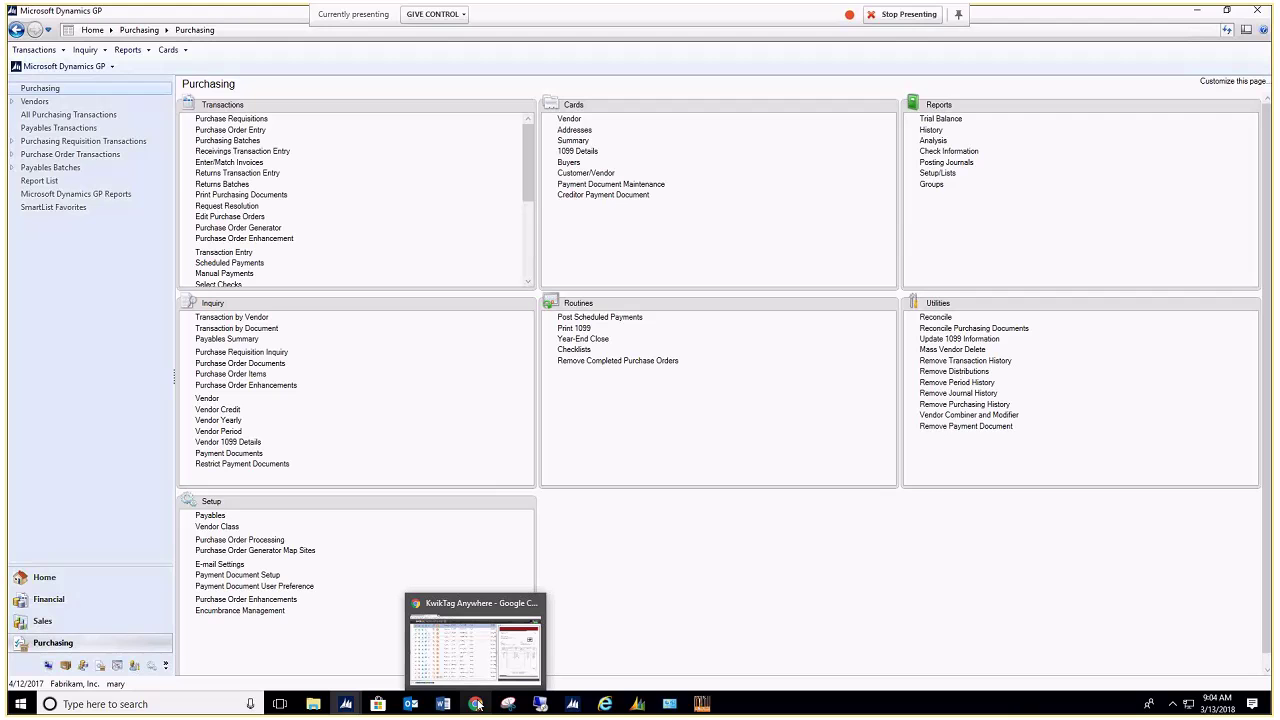
pyautogui.click(455, 636)
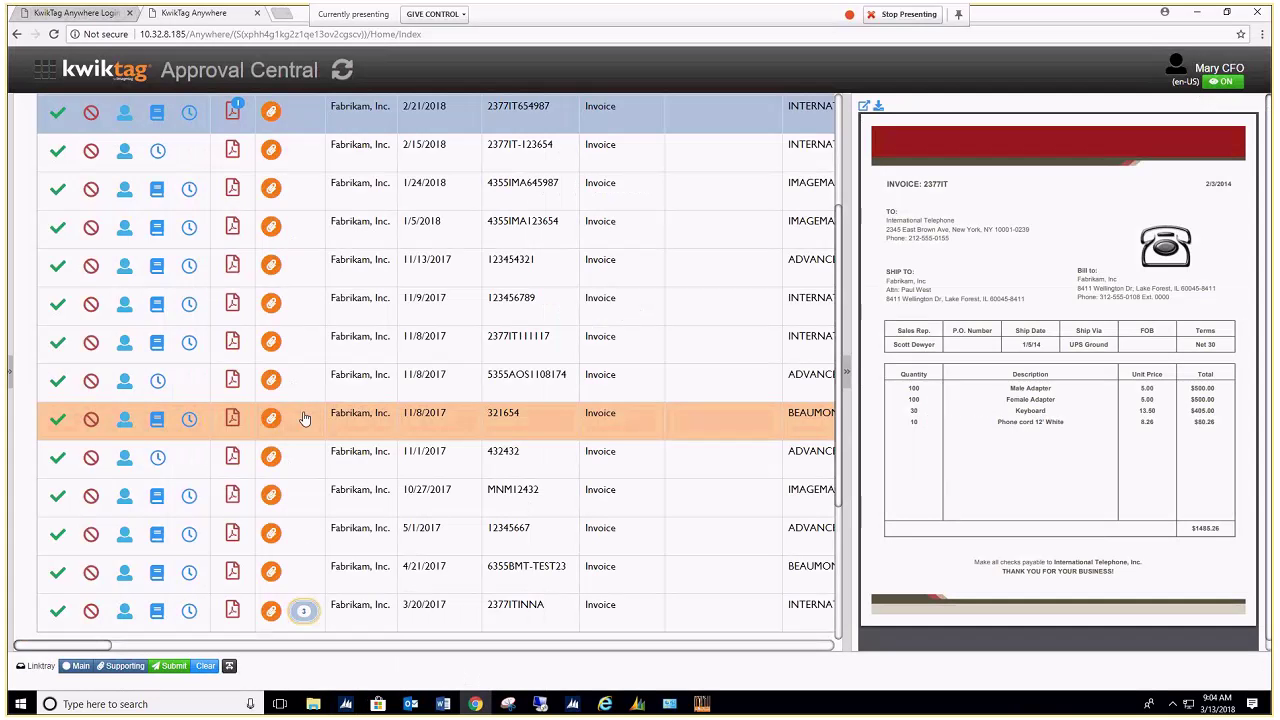
pyautogui.click(46, 72)
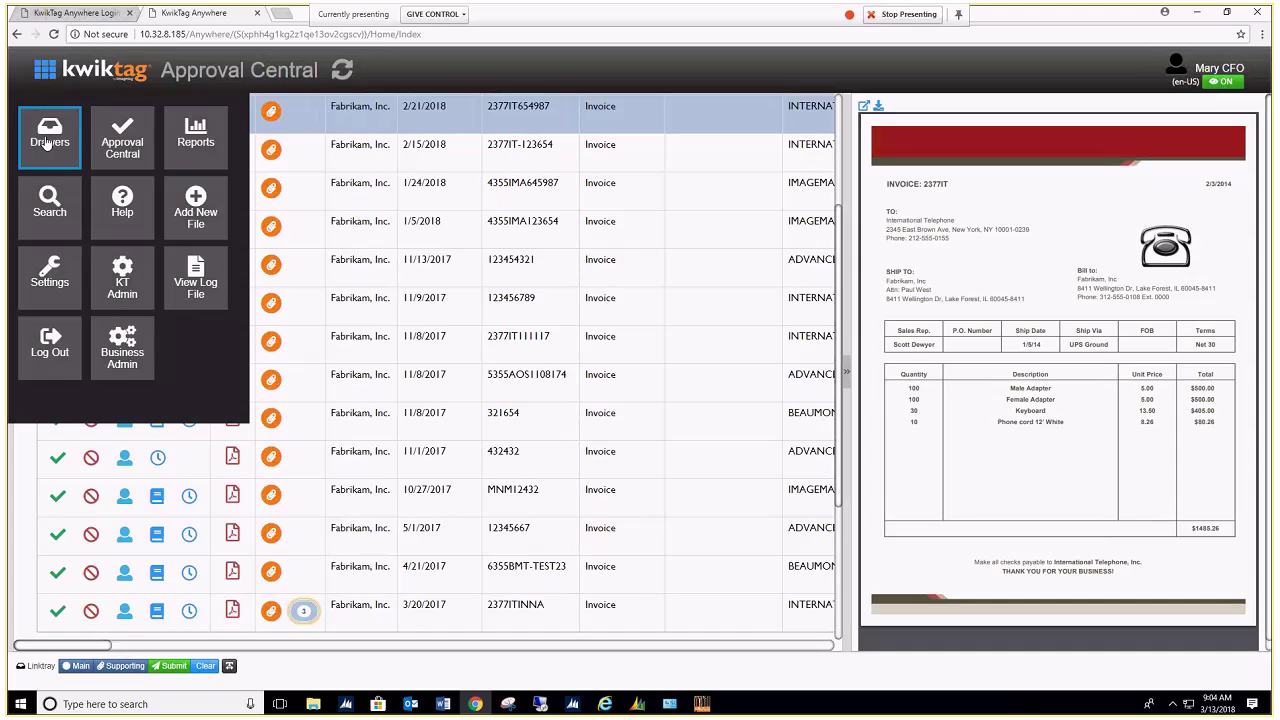
pyautogui.click(47, 144)
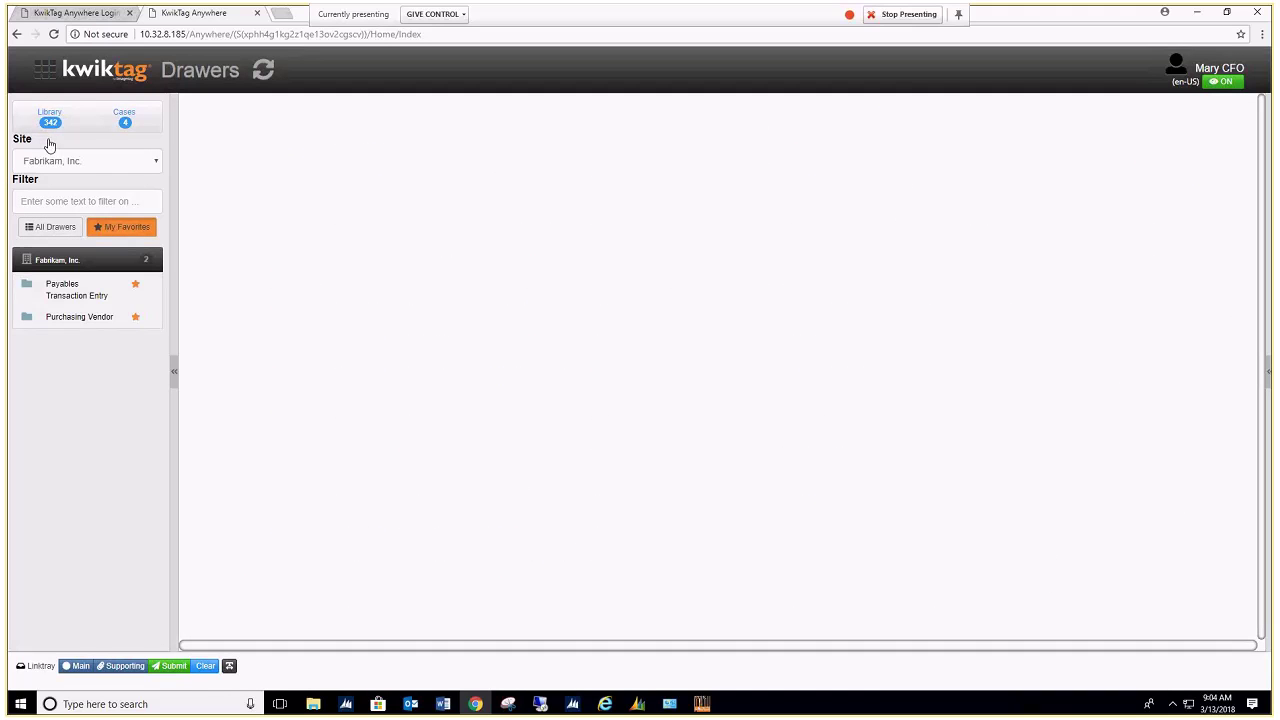
pyautogui.click(157, 163)
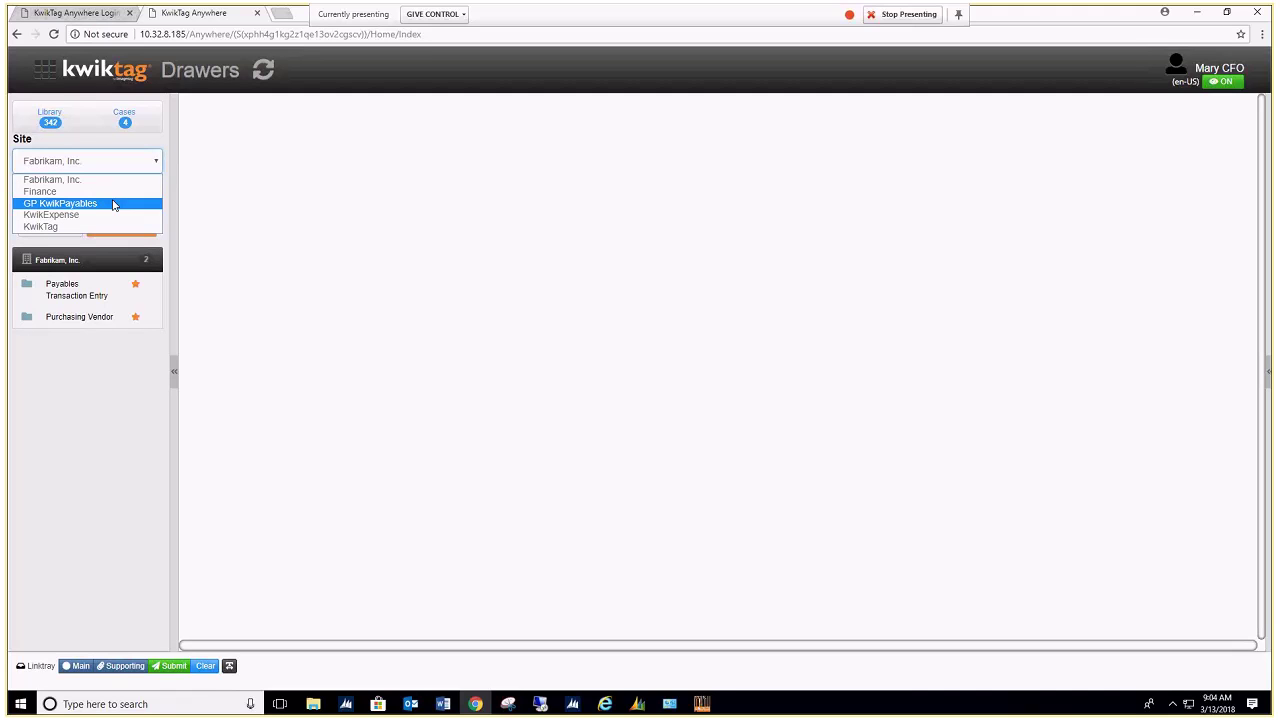
pyautogui.click(80, 215)
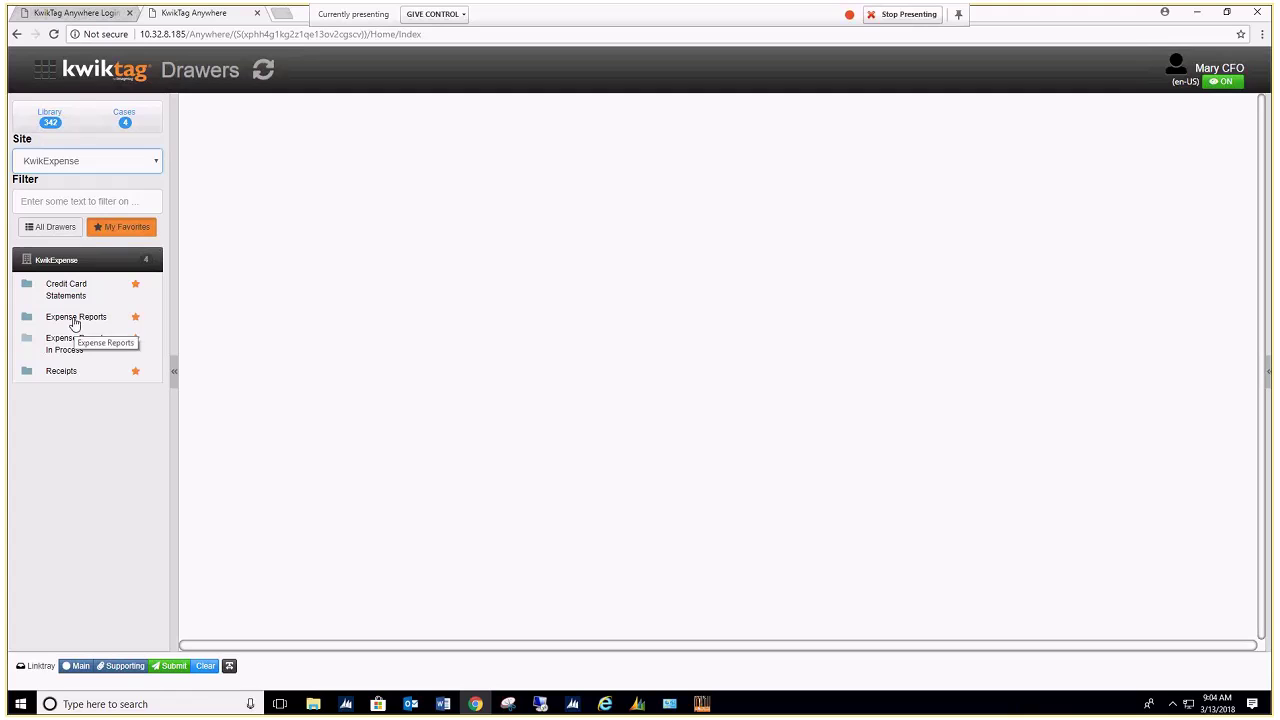
pyautogui.click(57, 373)
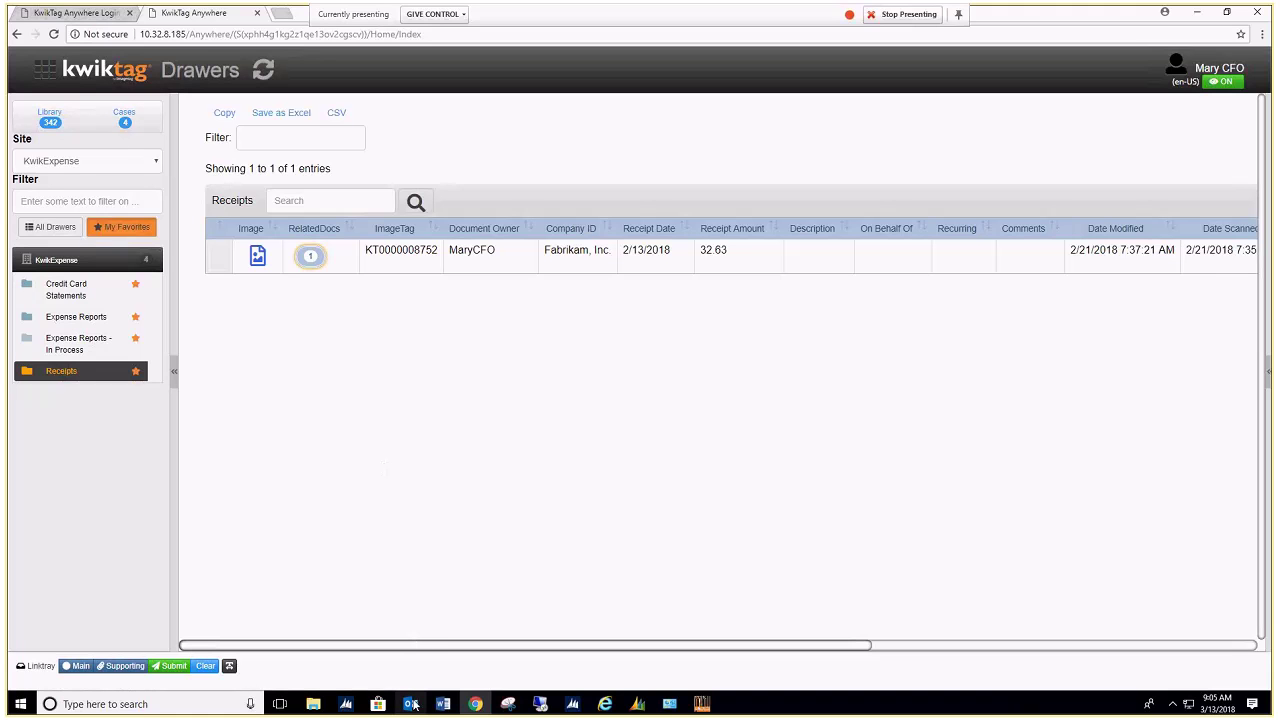
# Step: Return to Dynamics GP's Payables Transaction Entry and reopen the KwikTag Work Queue, now with 9 invoices
pyautogui.moveTo(337, 708)
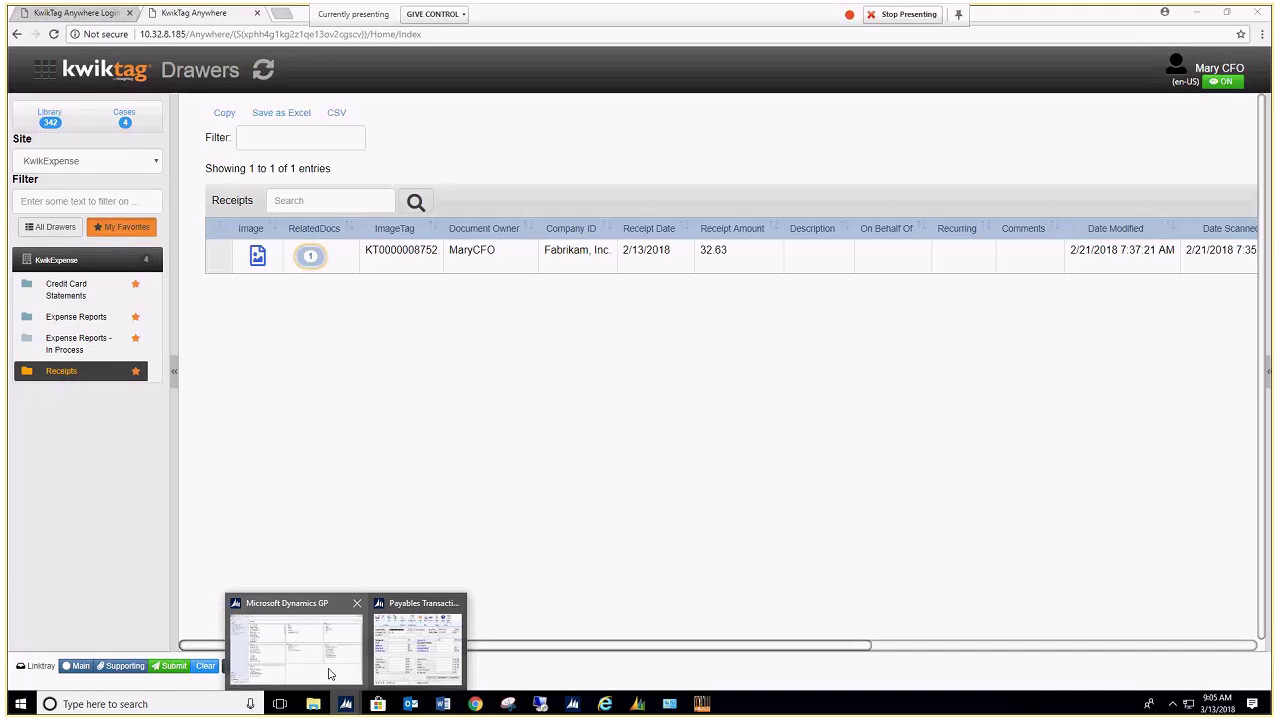
pyautogui.click(330, 675)
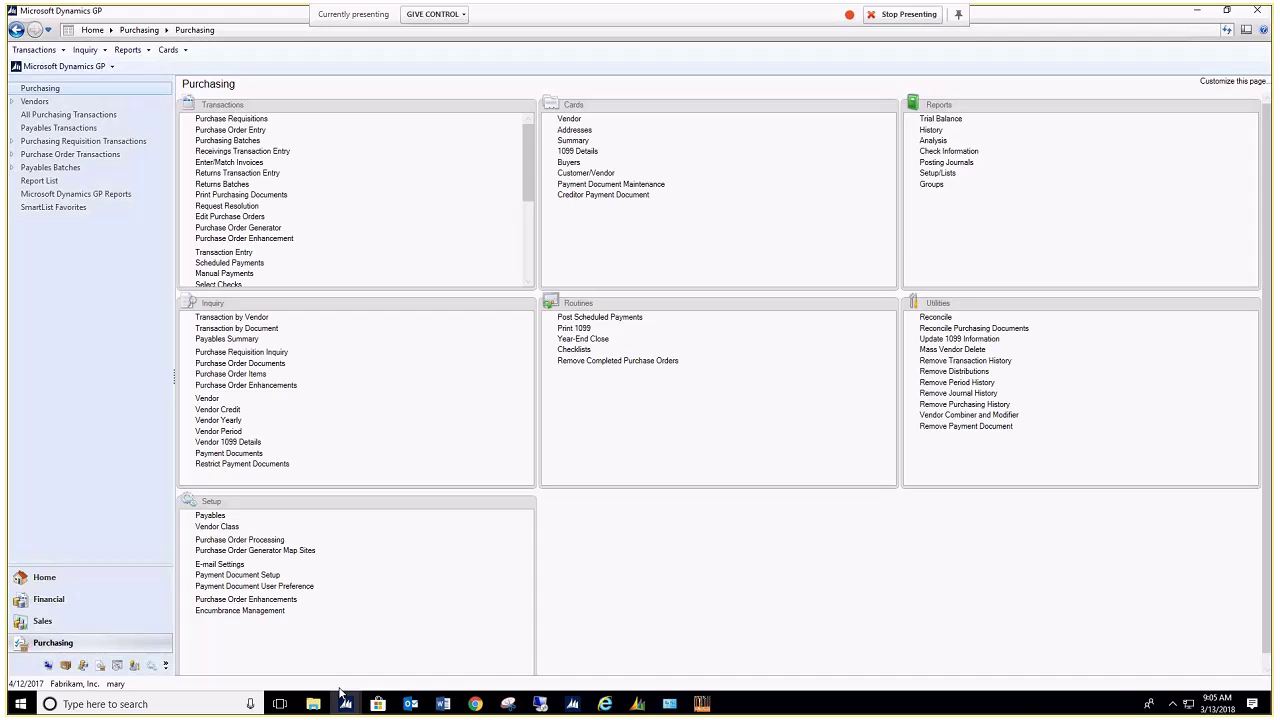
pyautogui.moveTo(342, 696)
pyautogui.click(390, 670)
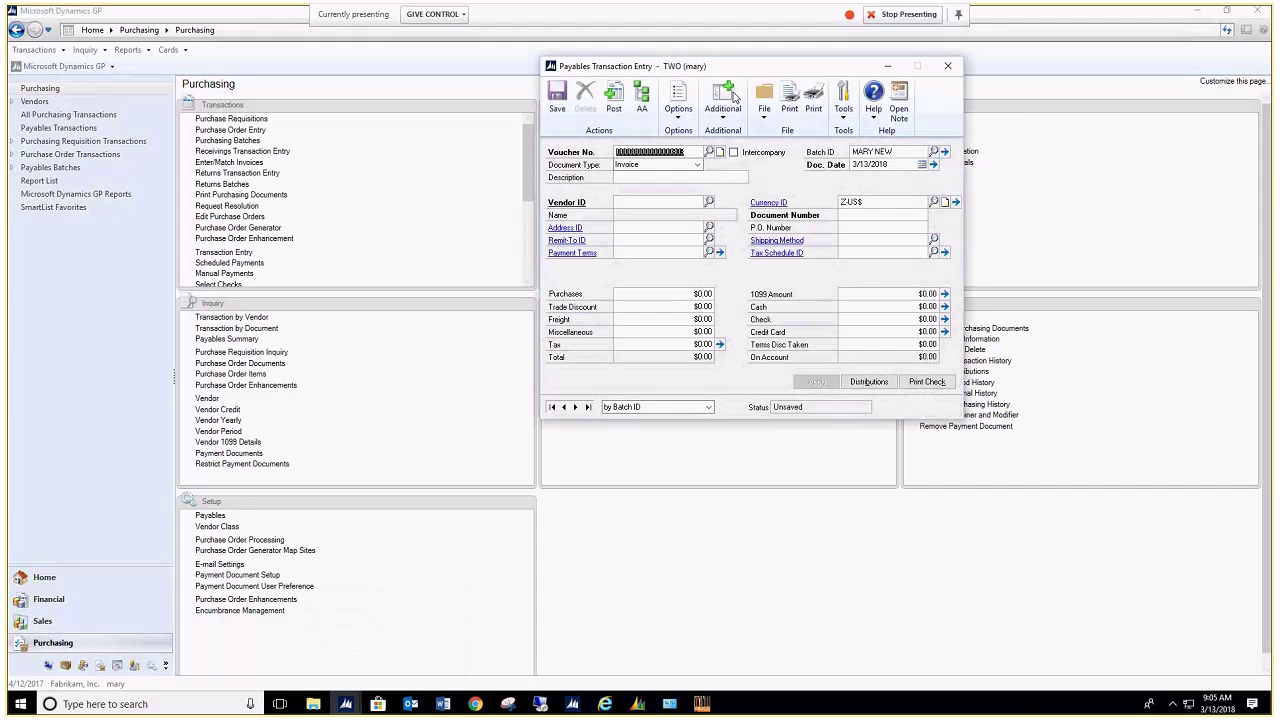
pyautogui.click(725, 126)
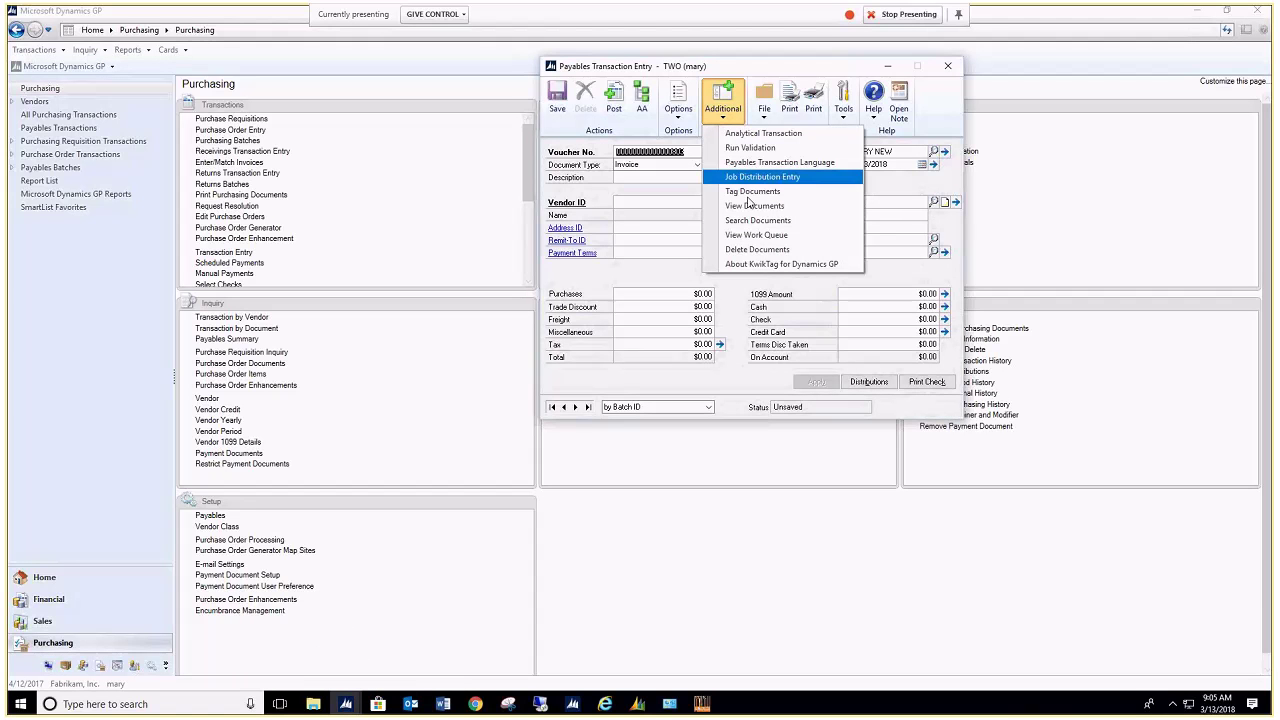
pyautogui.click(750, 235)
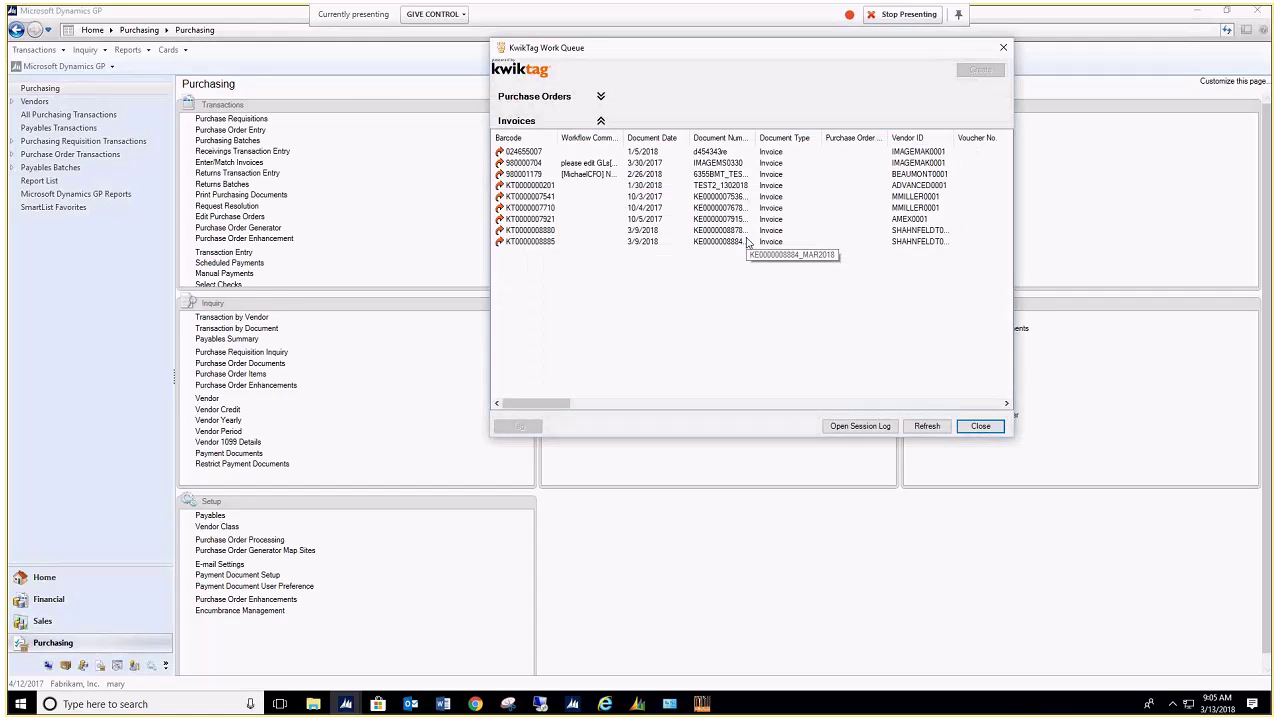
pyautogui.moveTo(541, 200)
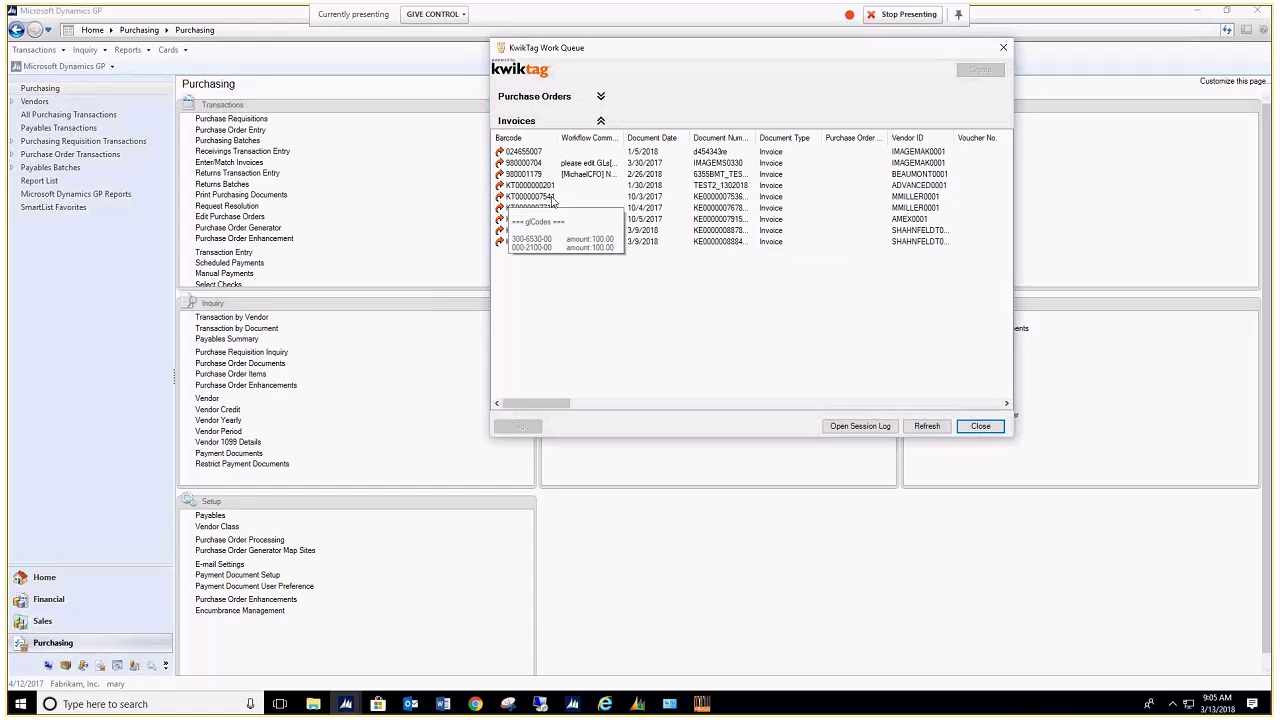